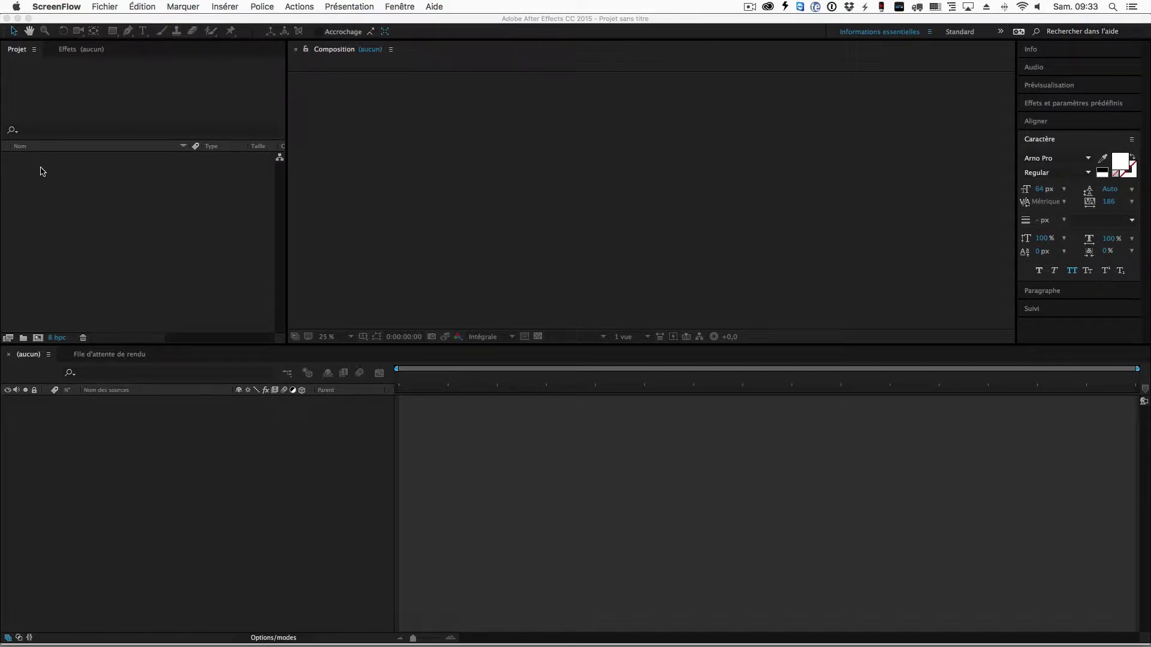
# Choose cartman.psd from SOURCEFILE/PSD for import as "Composition – Conserver les tailles de calque"
pyautogui.click(40, 172)
pyautogui.doubleClick(40, 171)
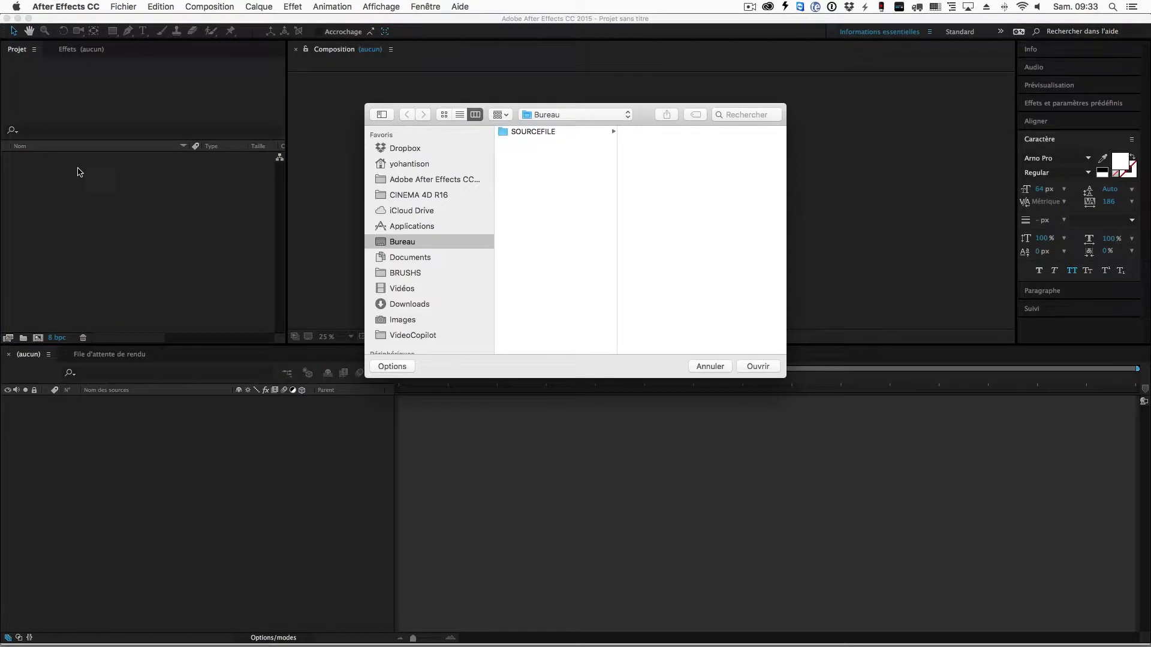
pyautogui.click(520, 133)
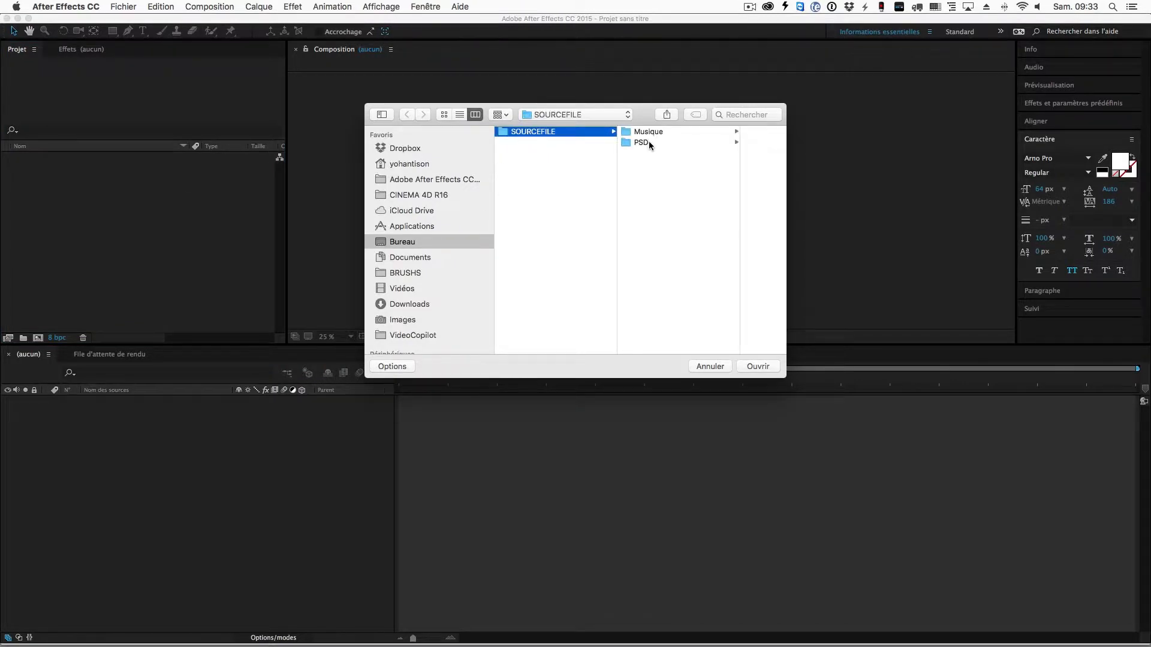
pyautogui.click(651, 143)
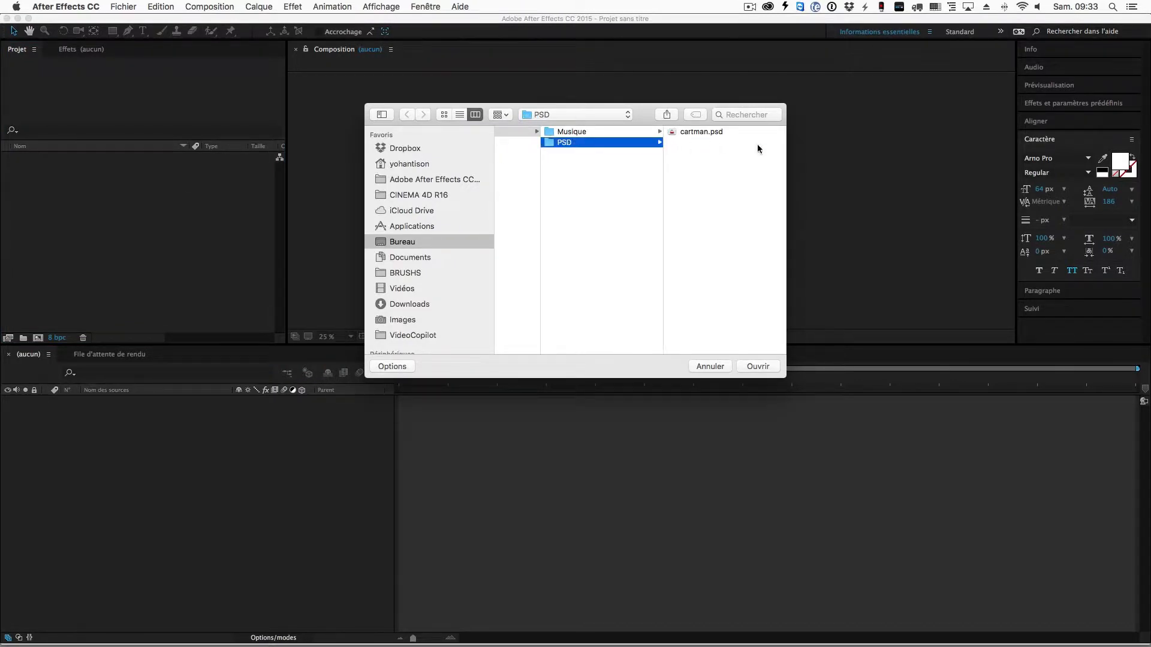
pyautogui.click(693, 133)
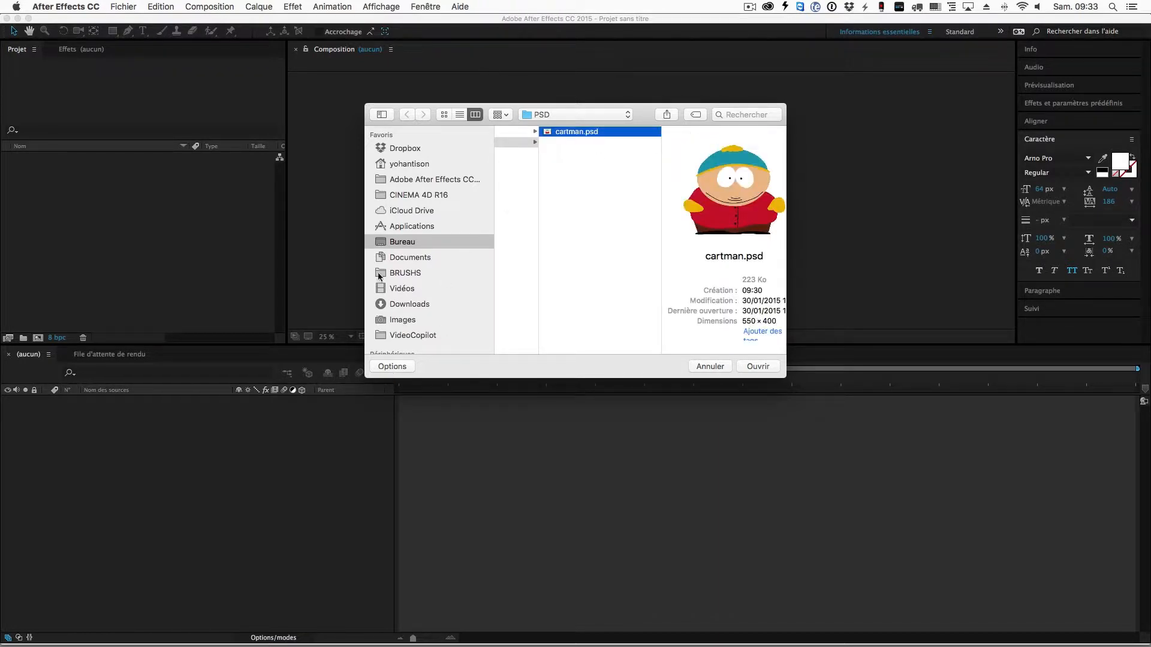
pyautogui.click(389, 370)
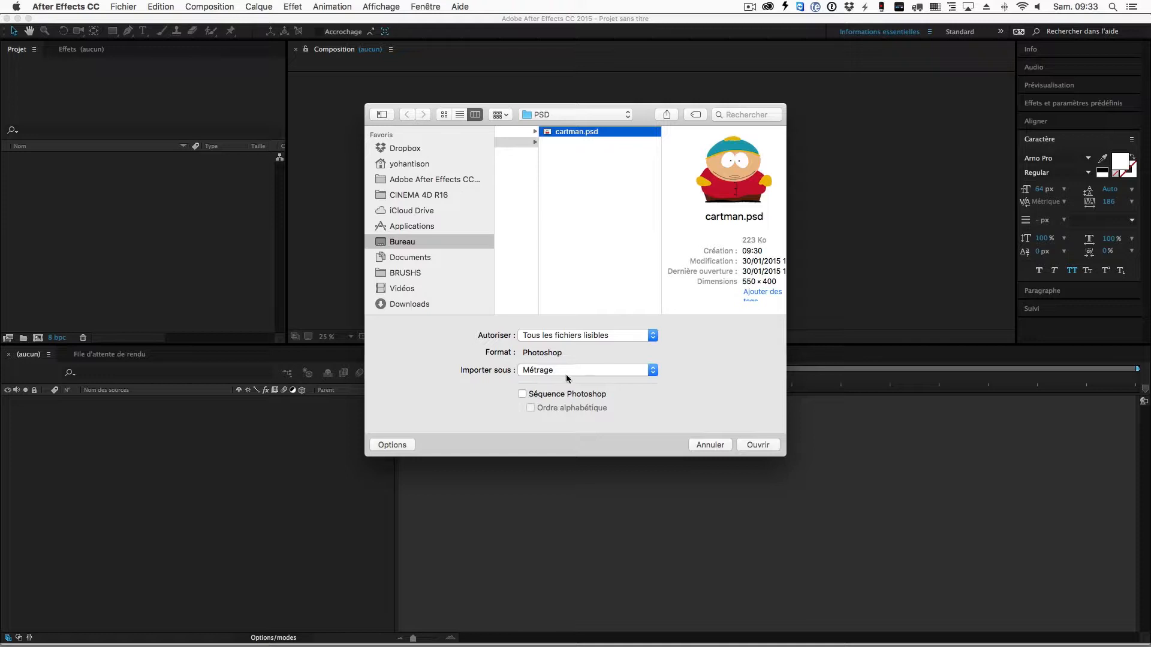
pyautogui.click(562, 375)
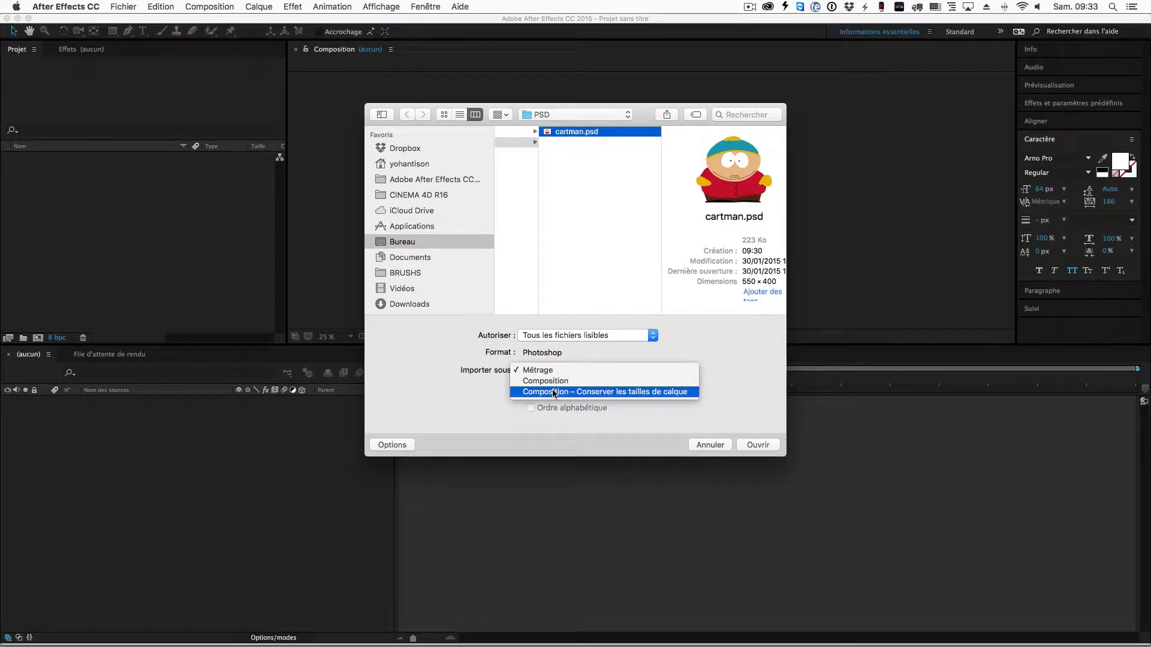
pyautogui.click(554, 392)
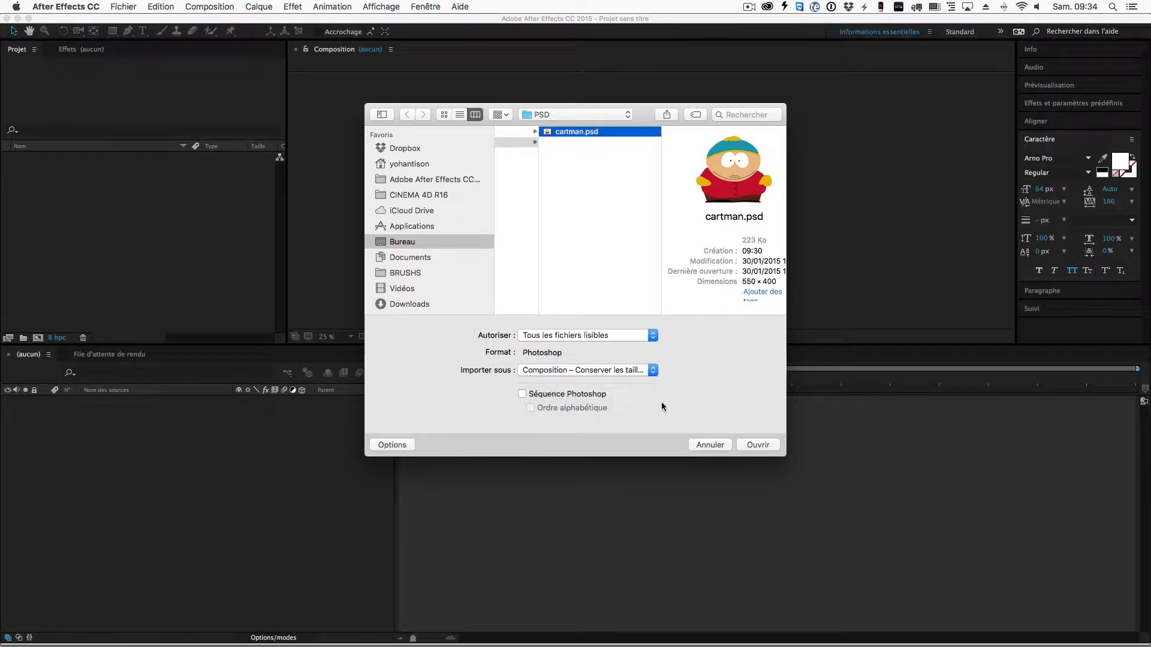
# Import cartman.psd with layer styles merged into footage, and check the layers inside the cartman Calques folder
pyautogui.click(756, 446)
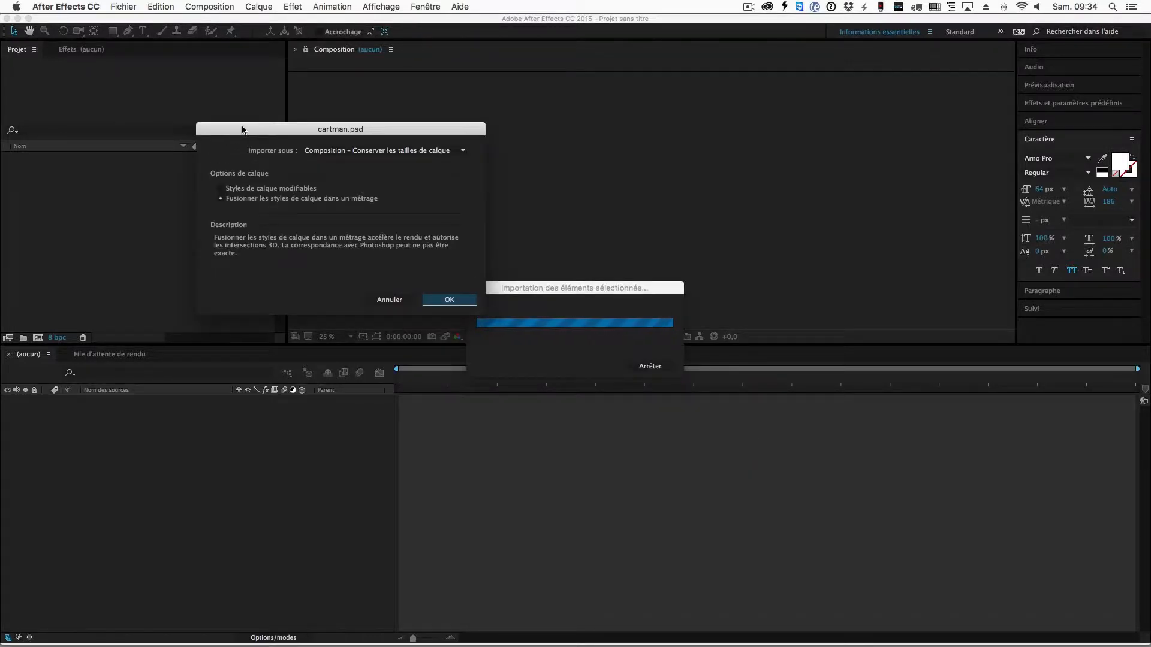
pyautogui.moveTo(242, 128); pyautogui.dragTo(183, 153)
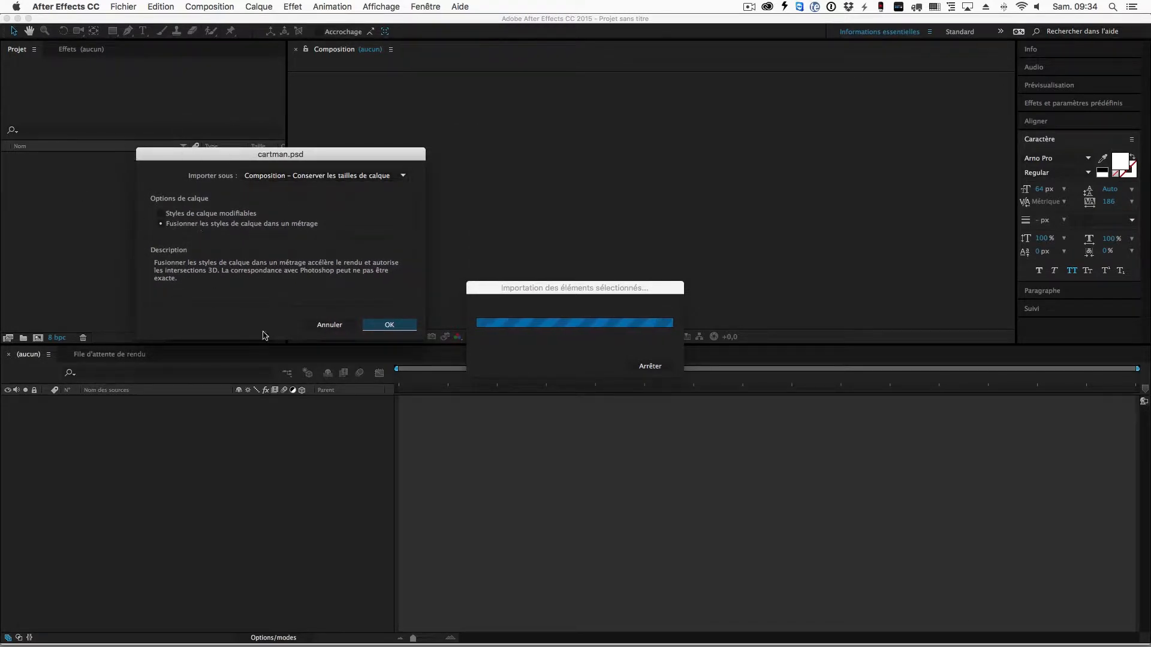
pyautogui.click(385, 331)
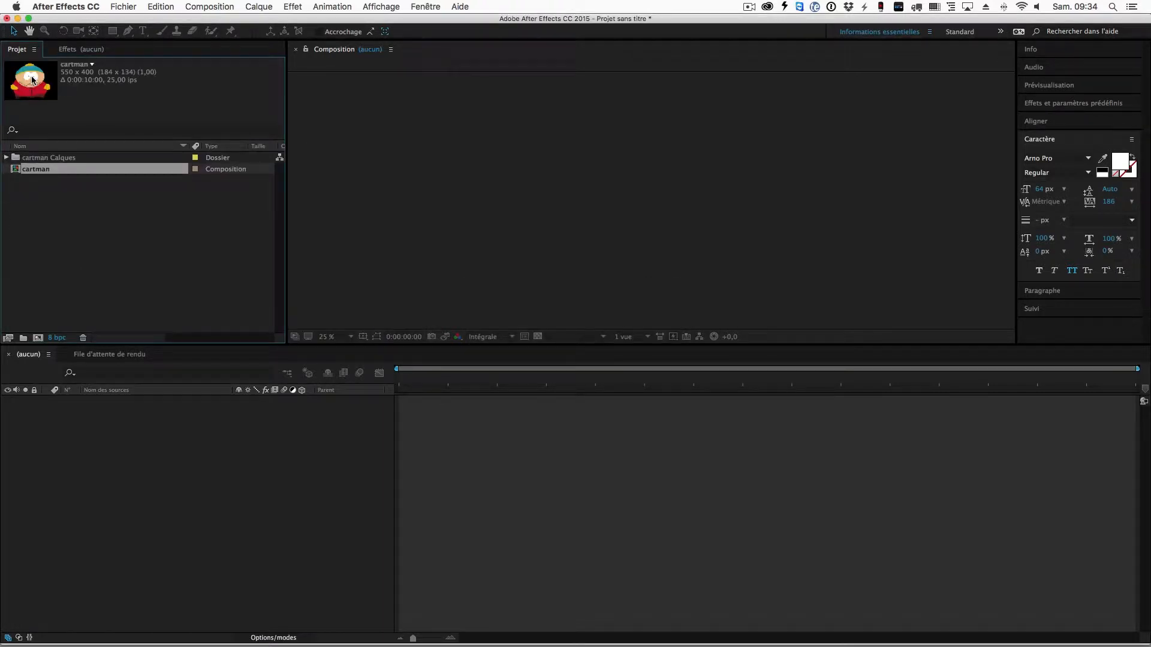
pyautogui.click(6, 158)
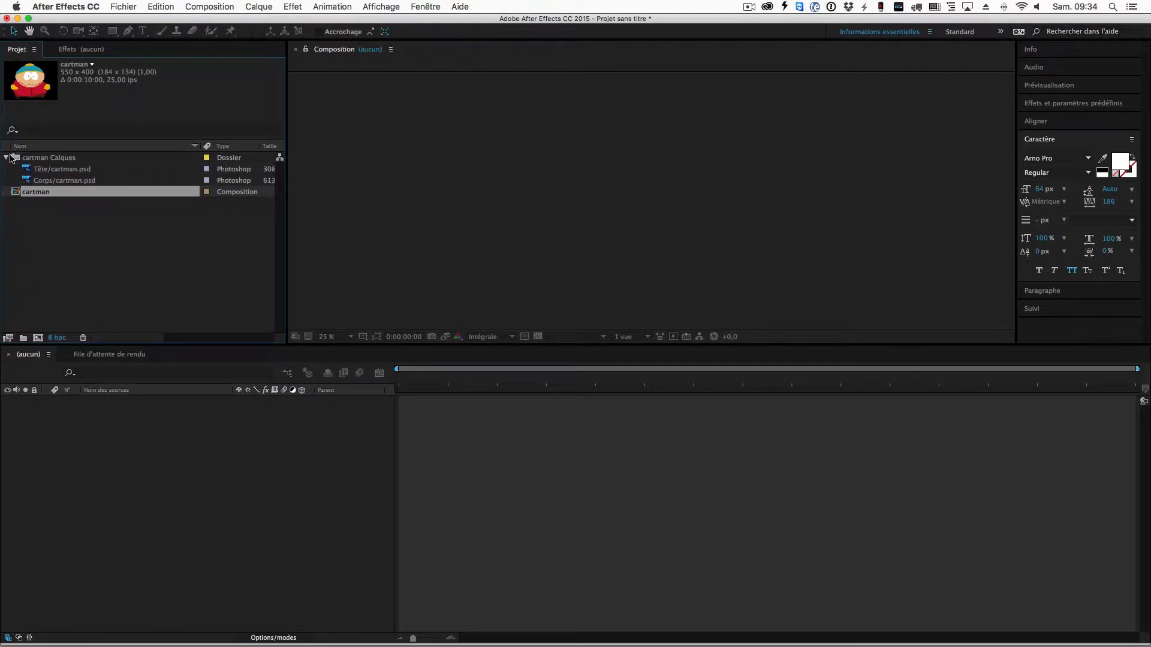
pyautogui.click(7, 158)
pyautogui.click(52, 199)
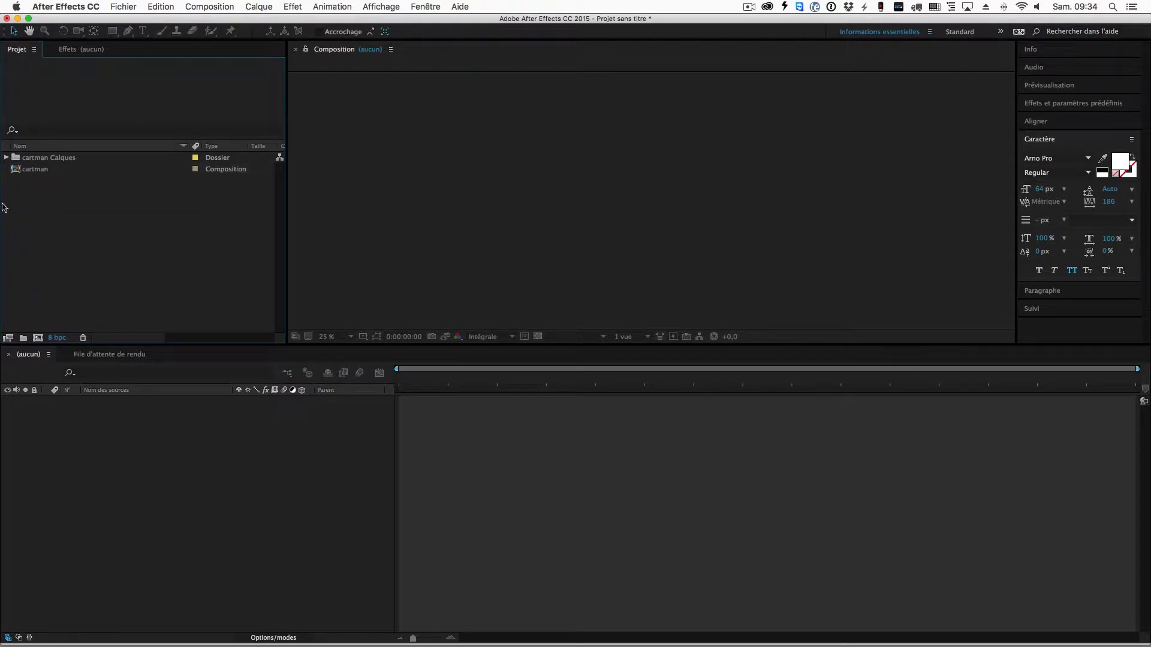
# Import the beat.mp3 audio file from the SOURCEFILE/Musique folder into the project
pyautogui.doubleClick(129, 228)
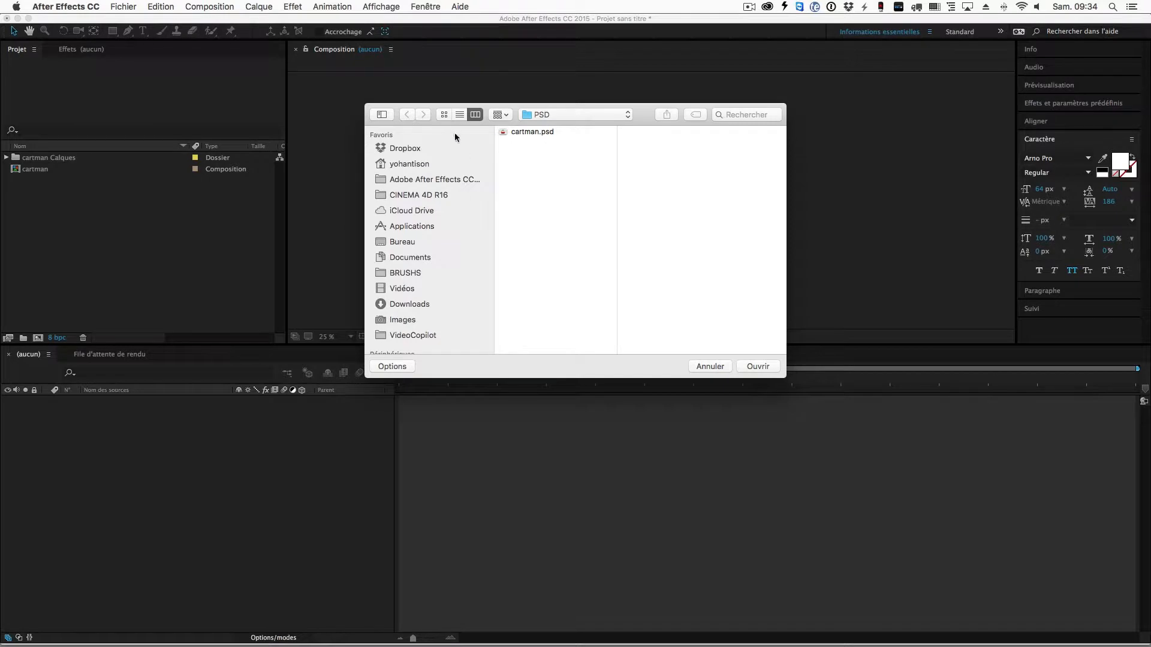
pyautogui.click(596, 114)
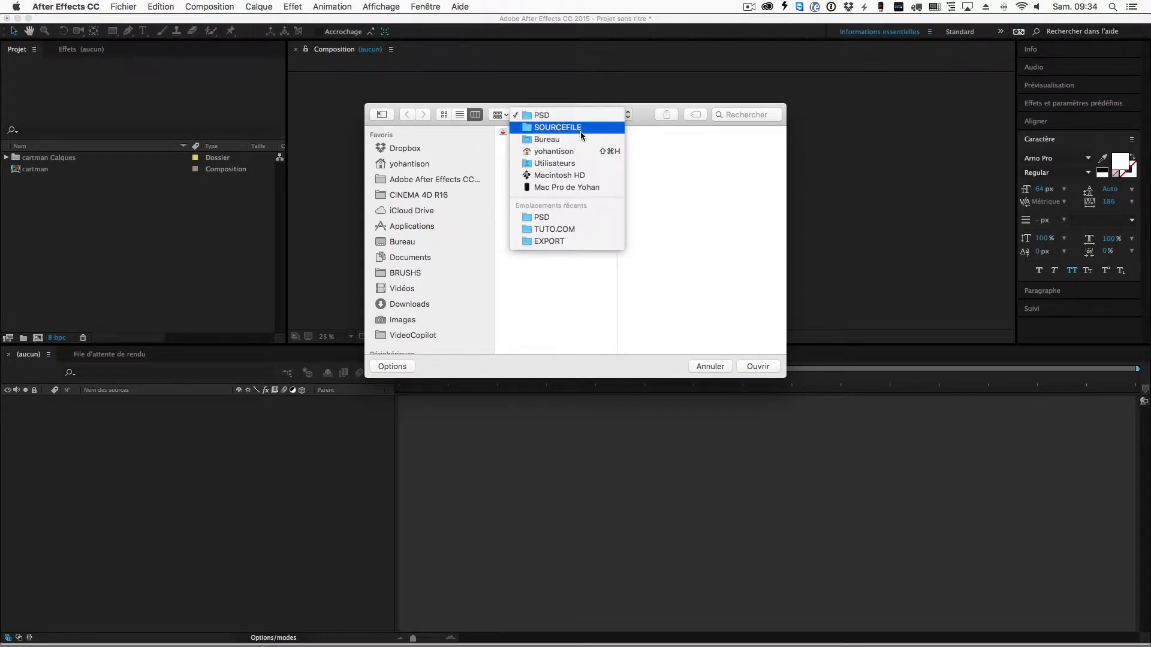
pyautogui.click(580, 127)
pyautogui.click(631, 131)
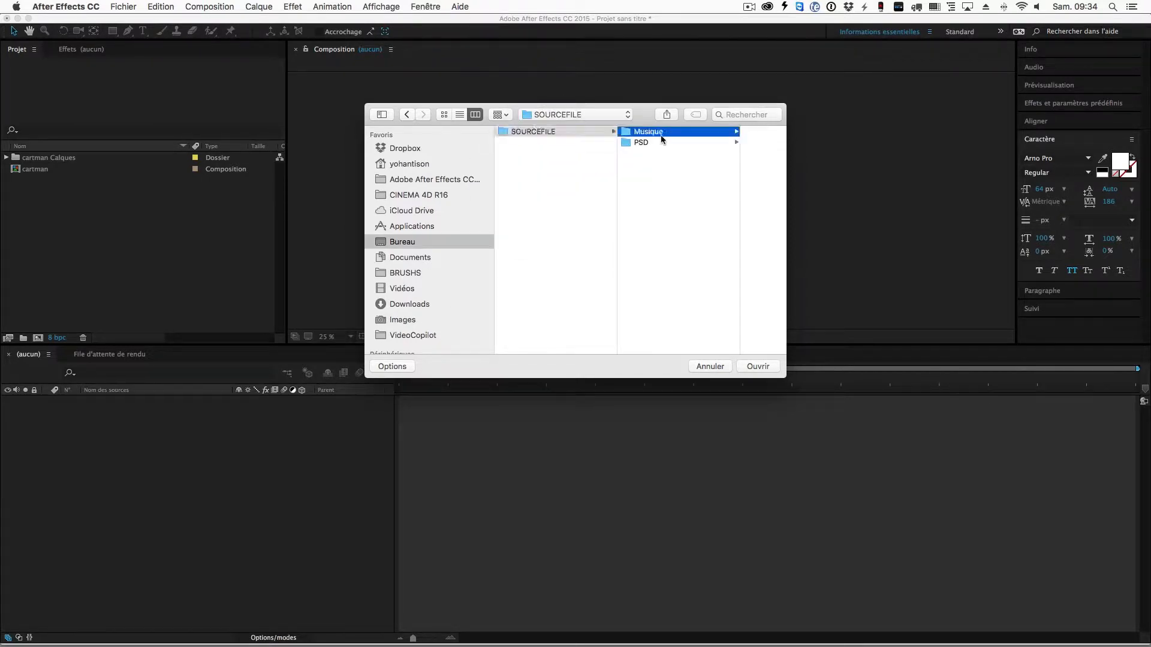
pyautogui.click(712, 133)
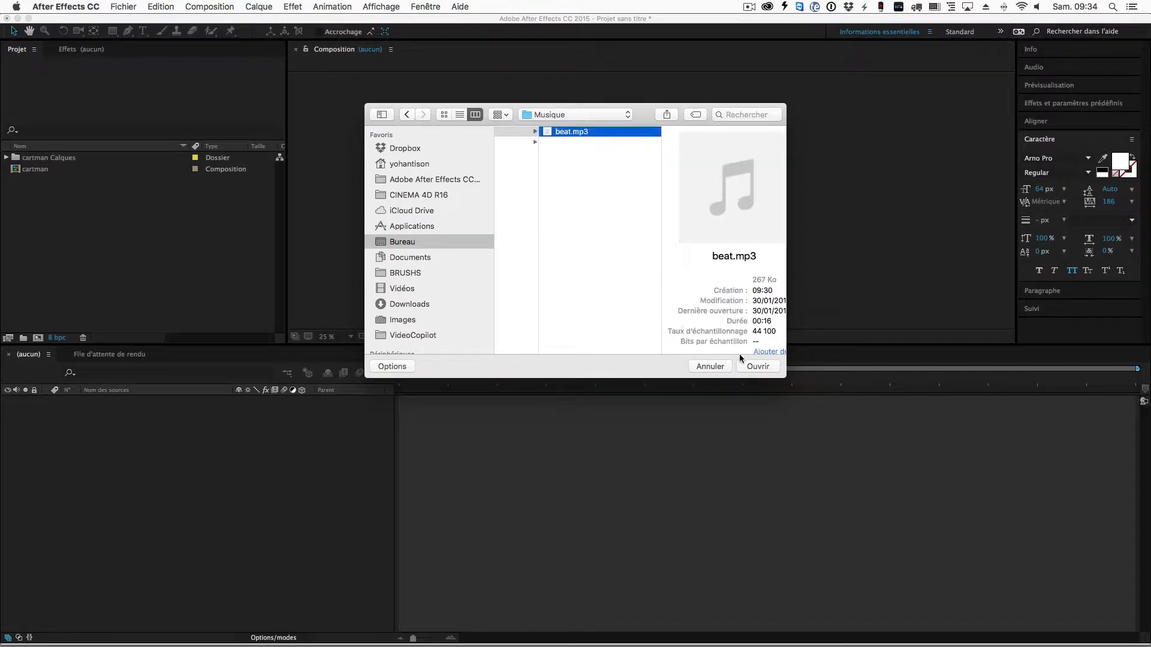
pyautogui.click(757, 368)
pyautogui.click(68, 230)
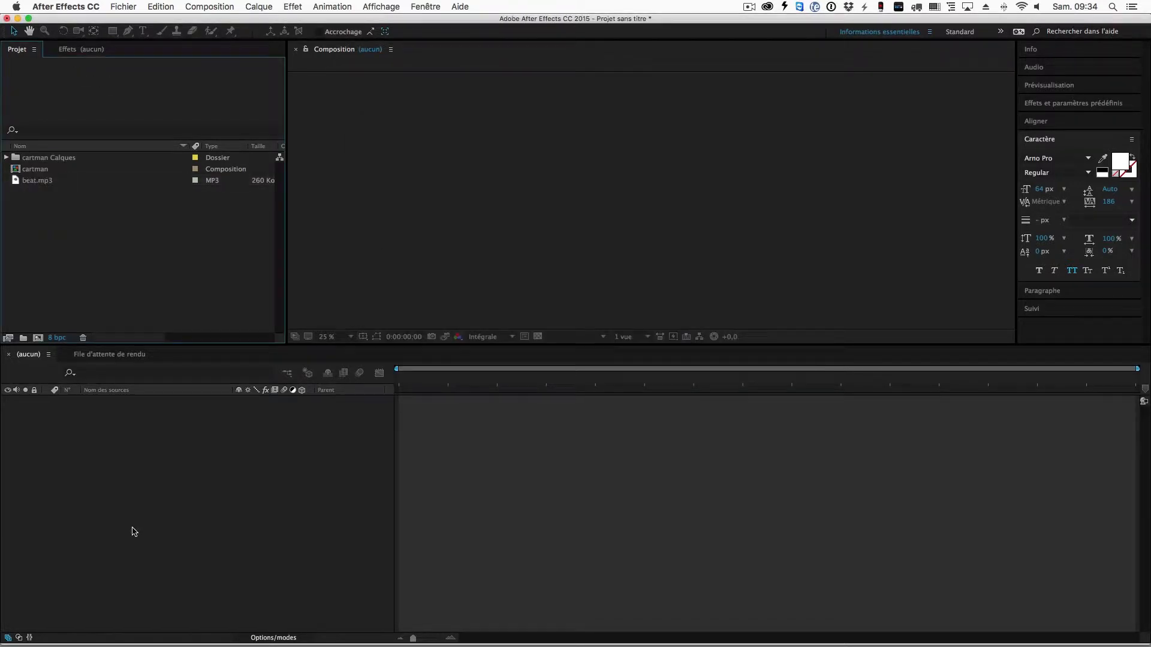
# Create a new composition from the beat.mp3 footage
pyautogui.click(145, 478)
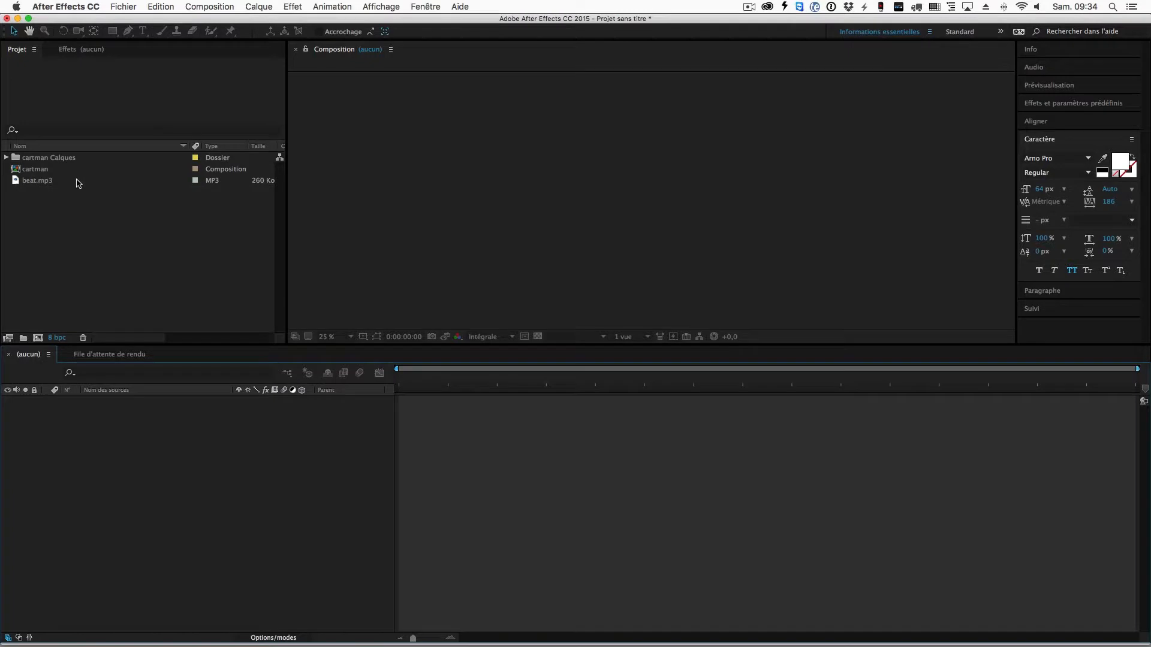
pyautogui.click(53, 181)
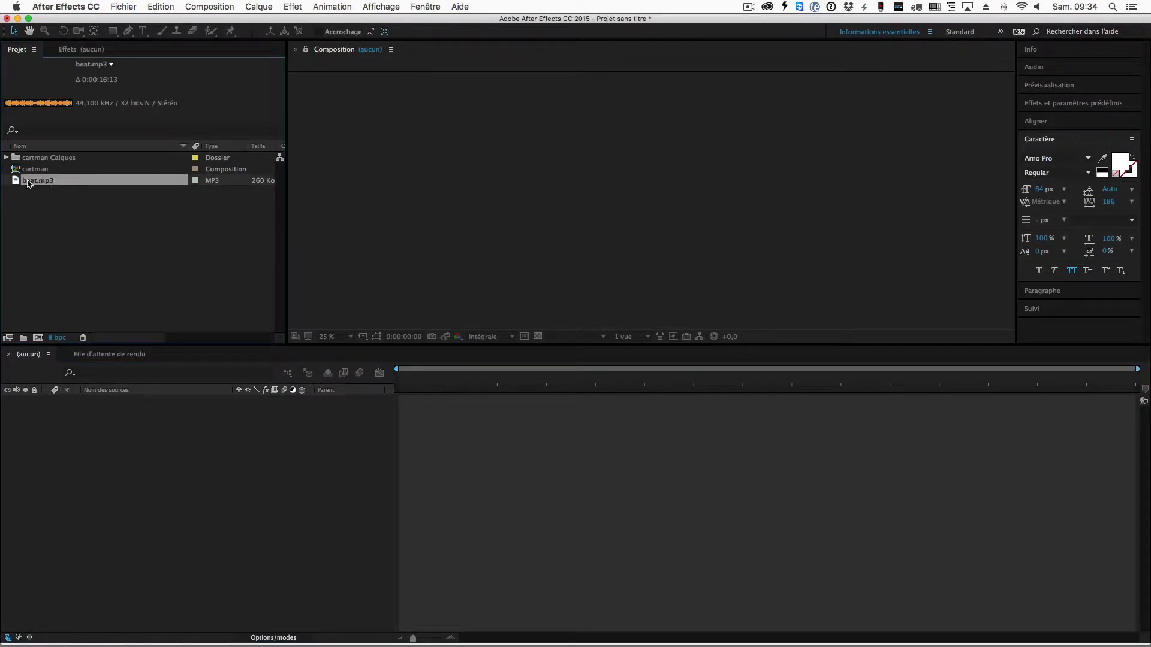
pyautogui.moveTo(36, 181); pyautogui.dragTo(37, 340)
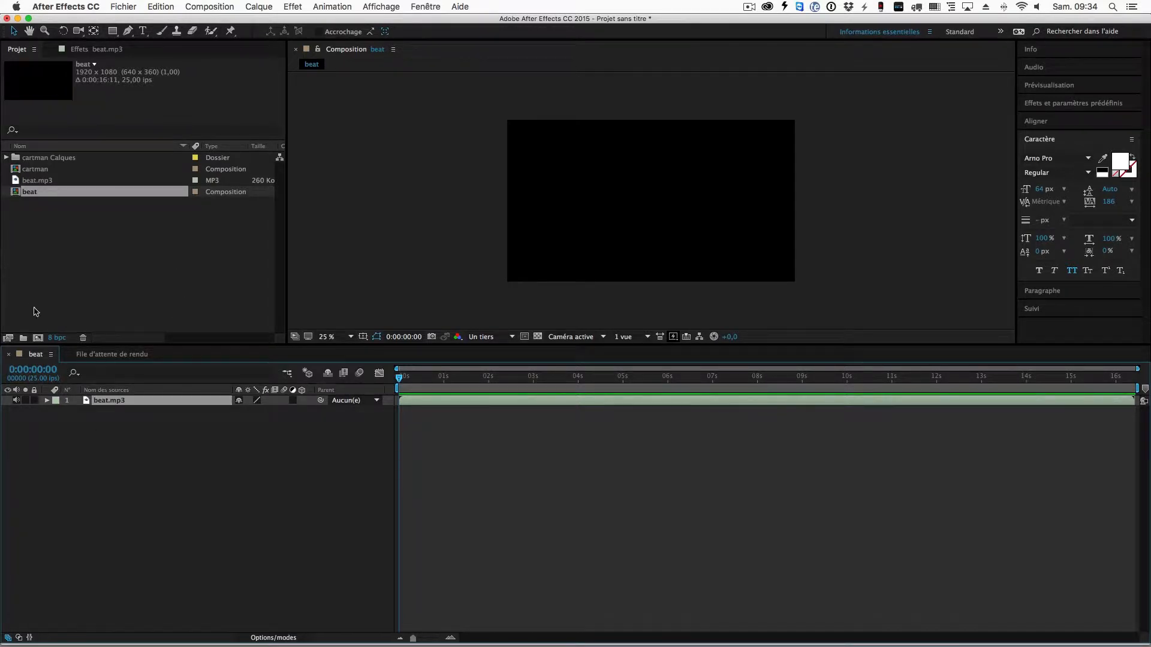
pyautogui.click(47, 300)
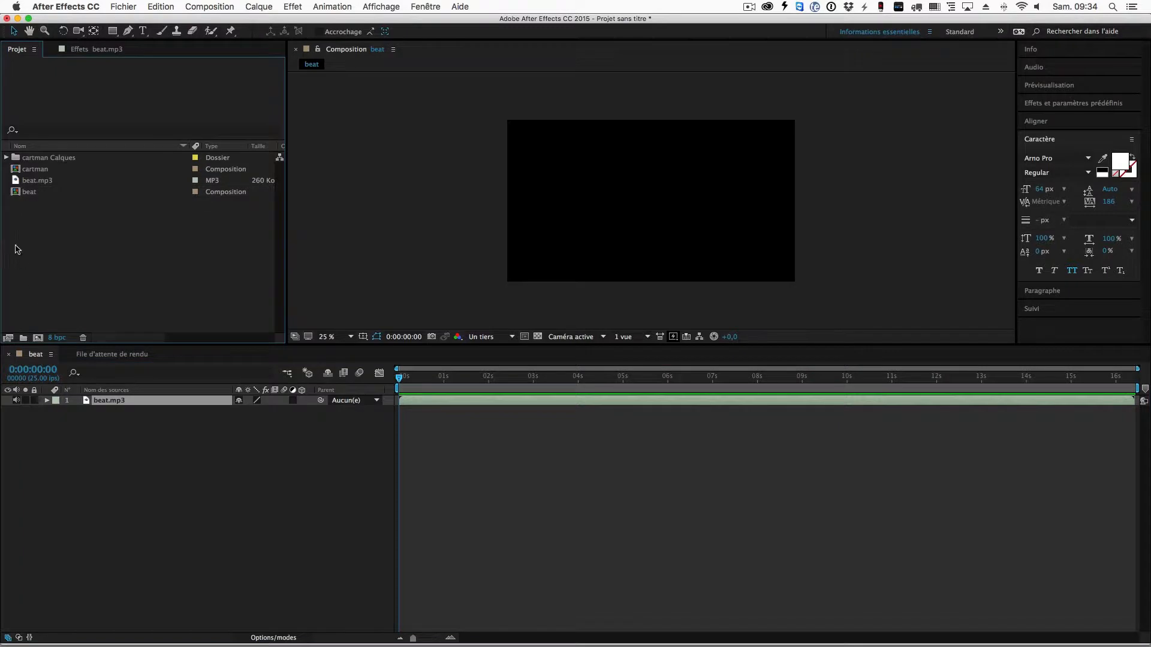
# Cut the Tête and Corps layers from the cartman composition and paste them into the beat composition
pyautogui.click(7, 158)
pyautogui.click(6, 158)
pyautogui.doubleClick(42, 169)
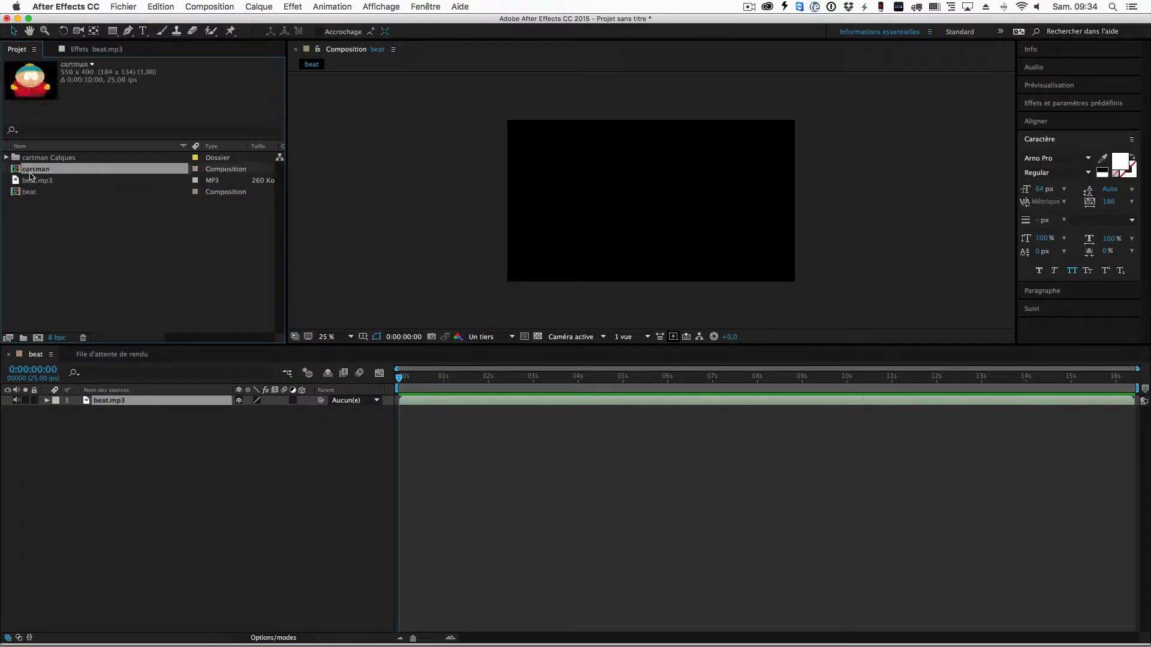
pyautogui.moveTo(124, 527); pyautogui.dragTo(87, 397)
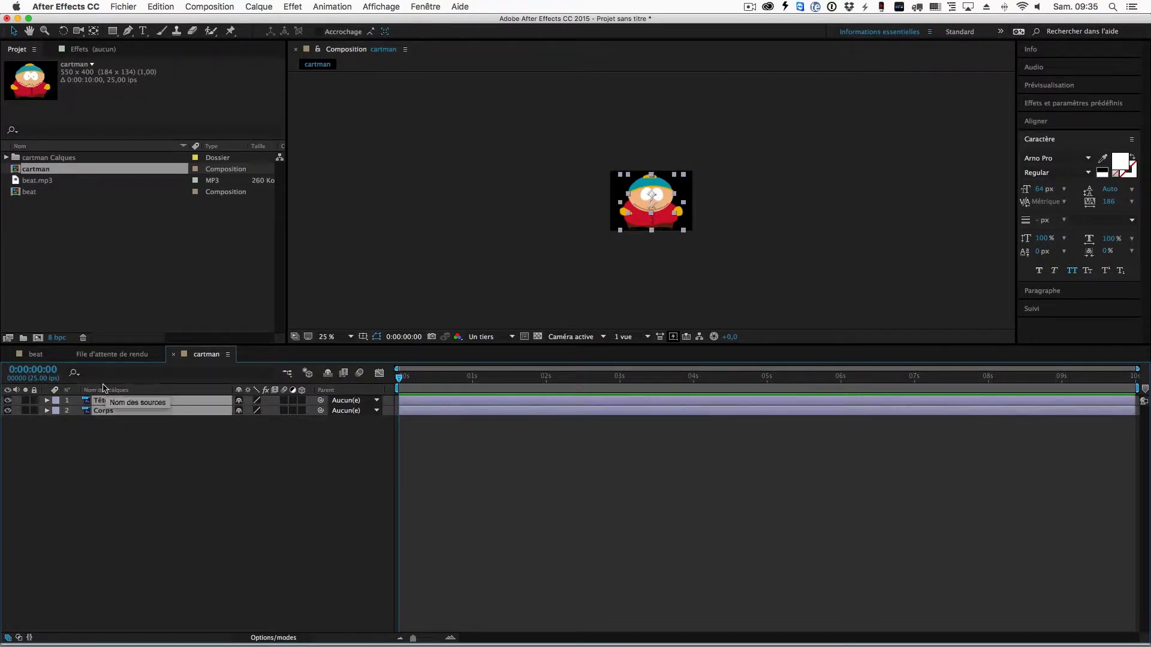
pyautogui.press('super+x')
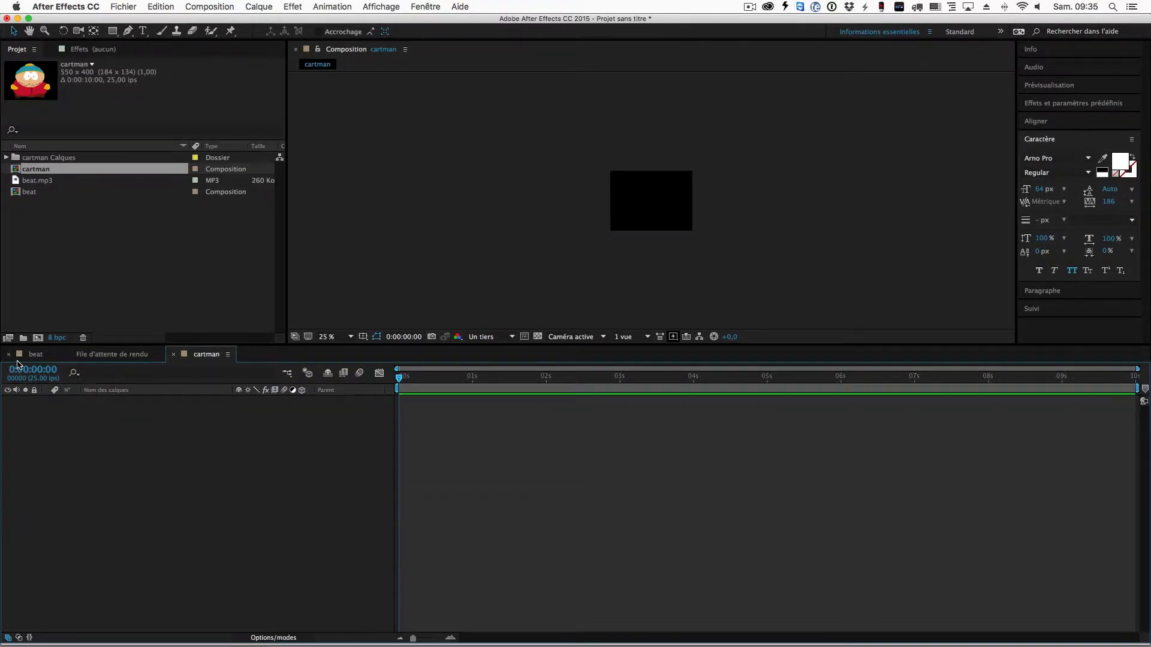
pyautogui.click(31, 357)
pyautogui.click(115, 463)
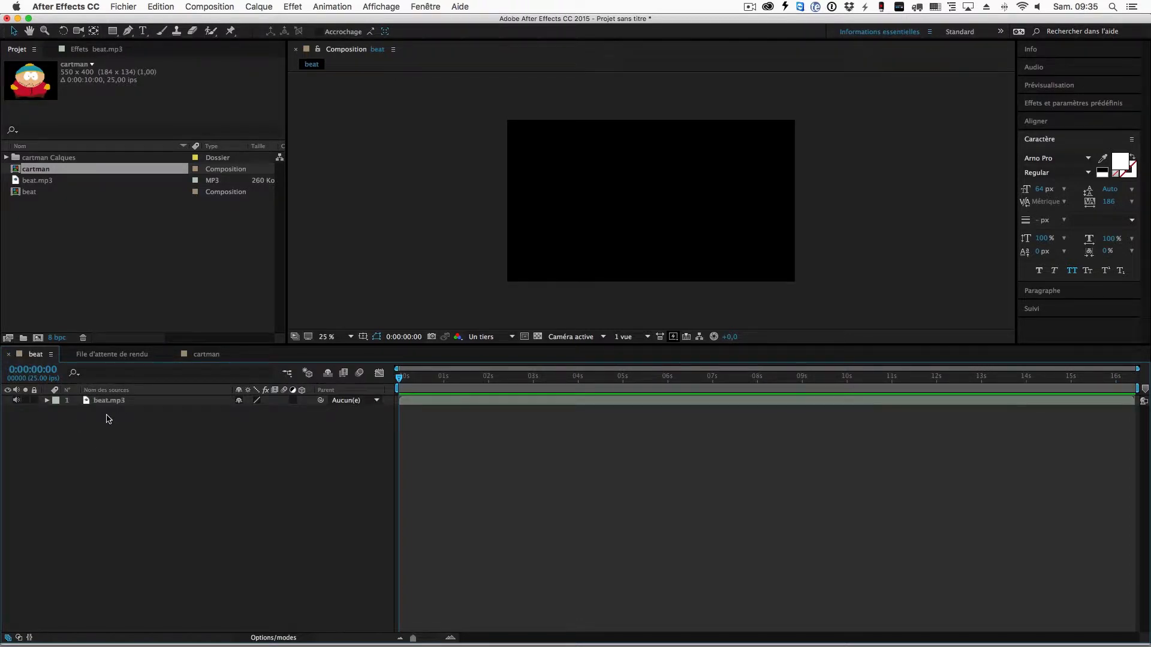
pyautogui.press('super')
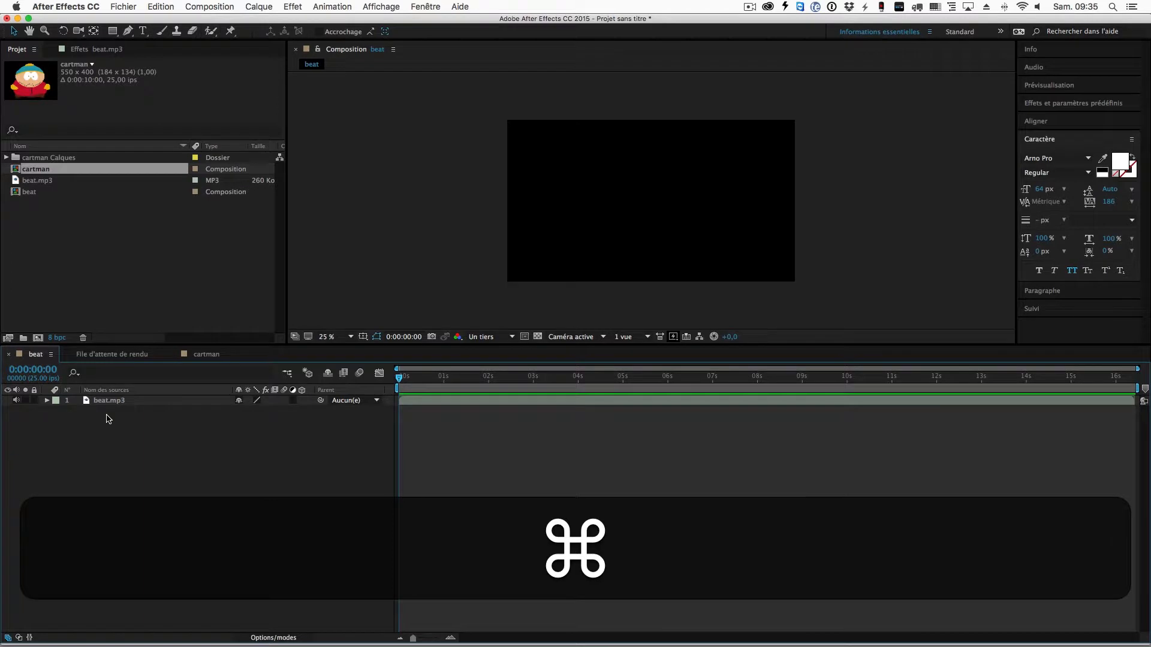
pyautogui.press('super+v')
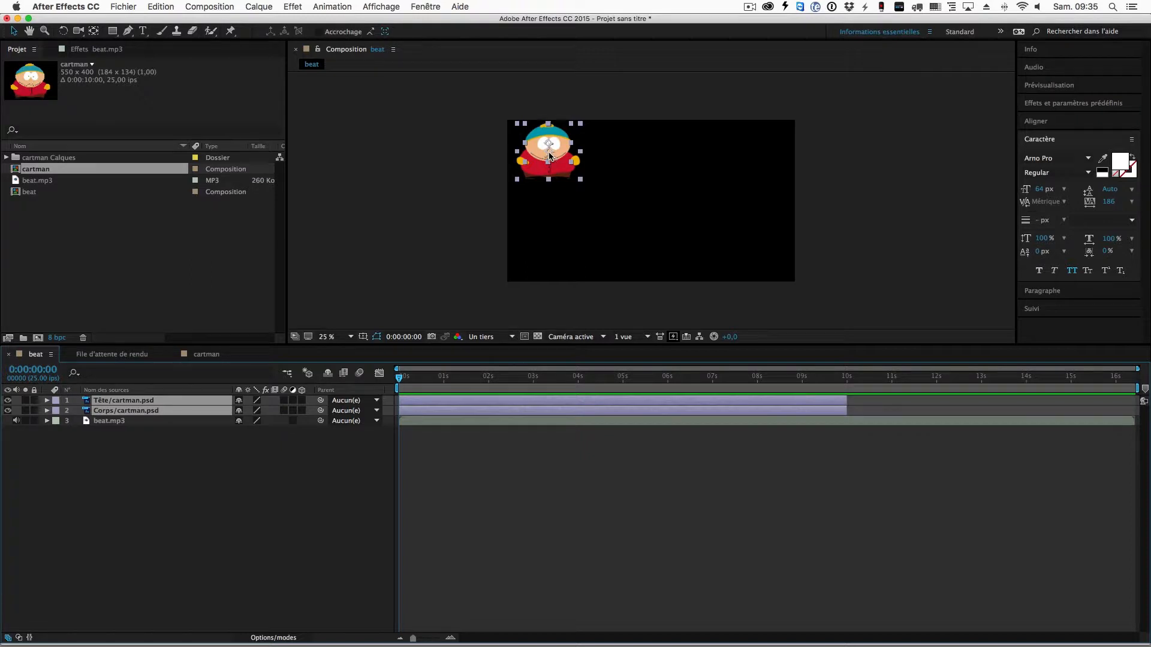
# Display the title/action safe guides and move both character layers together to the centre of the frame
pyautogui.click(363, 336)
pyautogui.click(378, 350)
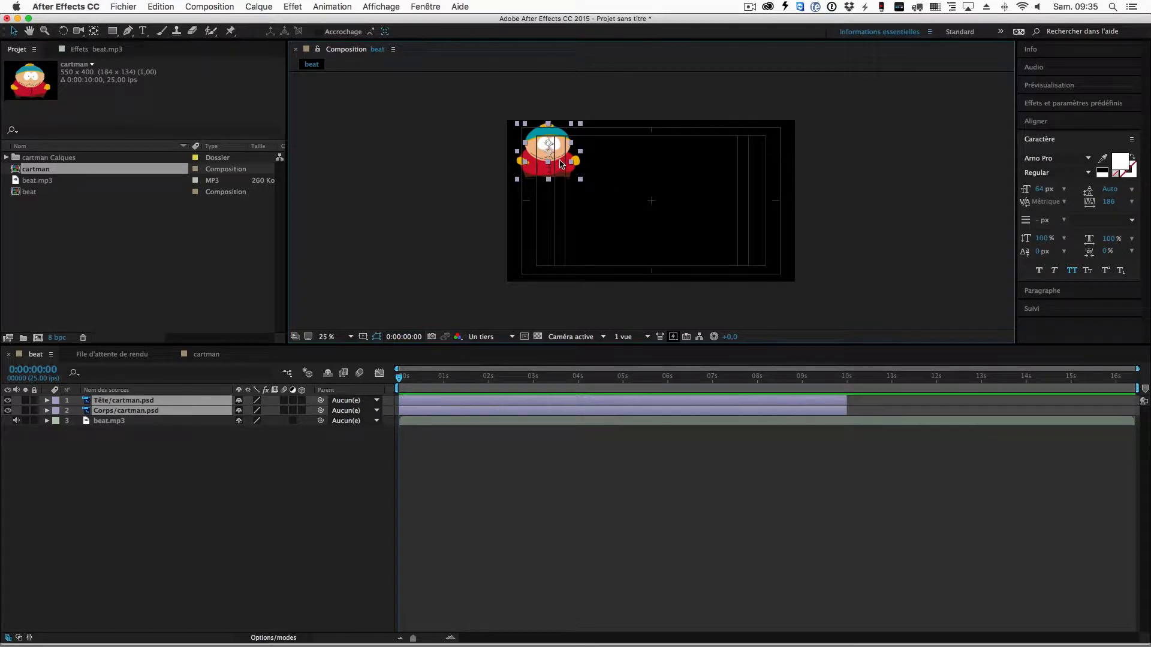
pyautogui.moveTo(549, 154); pyautogui.dragTo(651, 203)
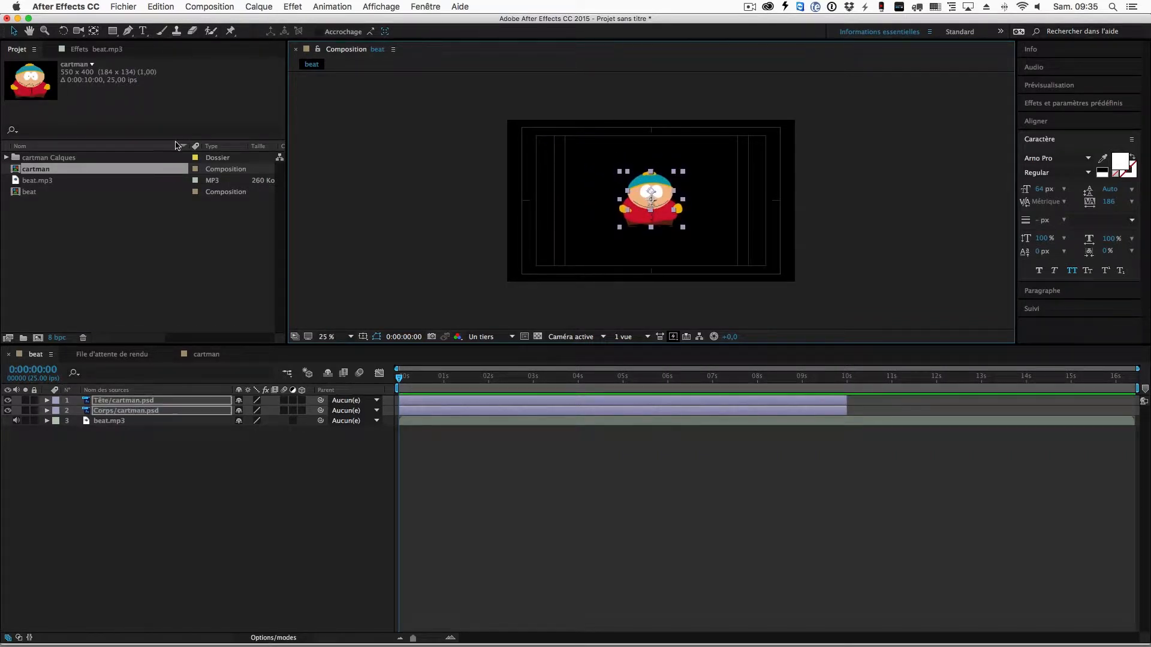
pyautogui.press('super+shift+a')
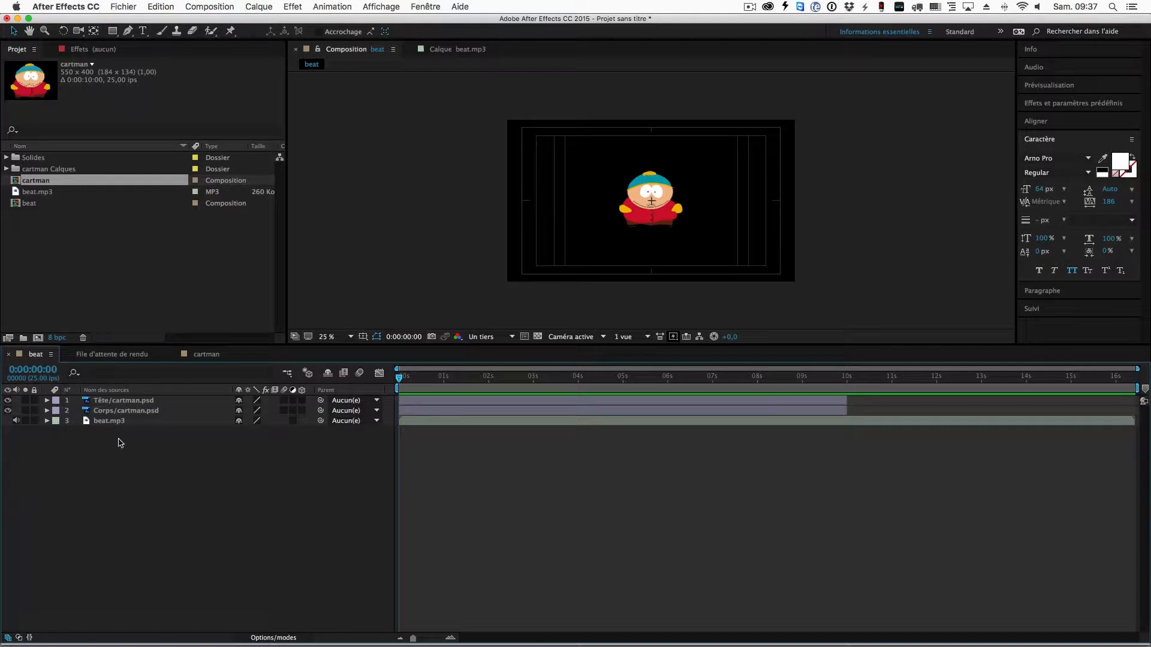
# Convert the beat.mp3 layer's audio data to keyframes and show the effect controls of the generated amplitude layer
pyautogui.click(102, 423)
pyautogui.rightClick(113, 421)
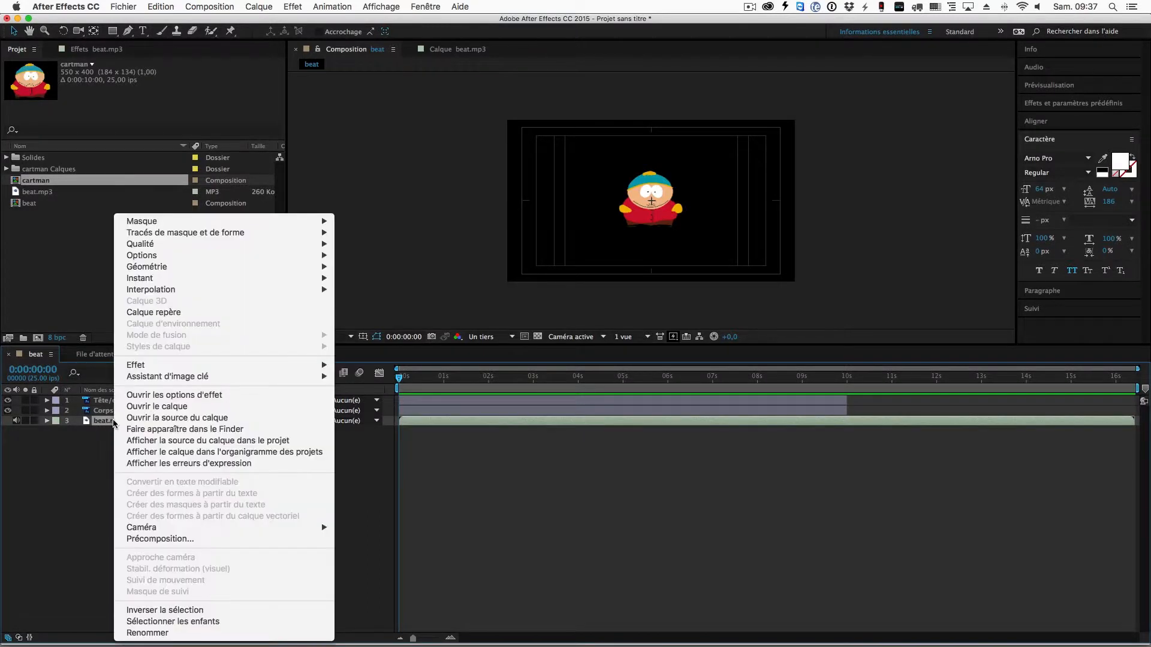
pyautogui.moveTo(181, 381)
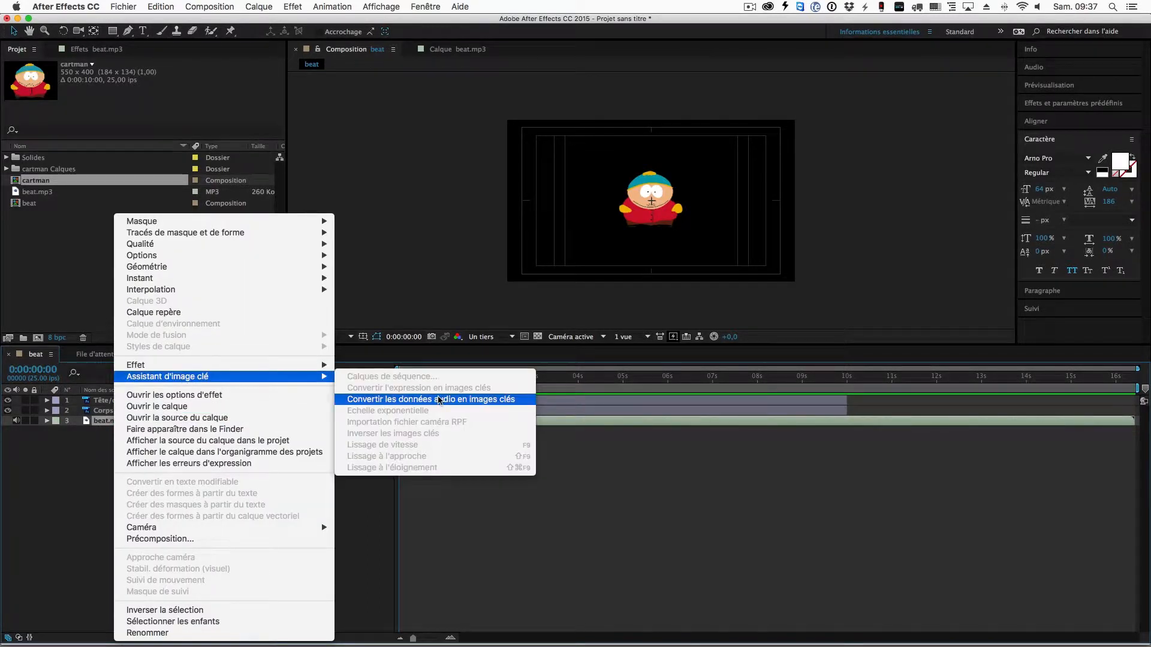
pyautogui.click(436, 399)
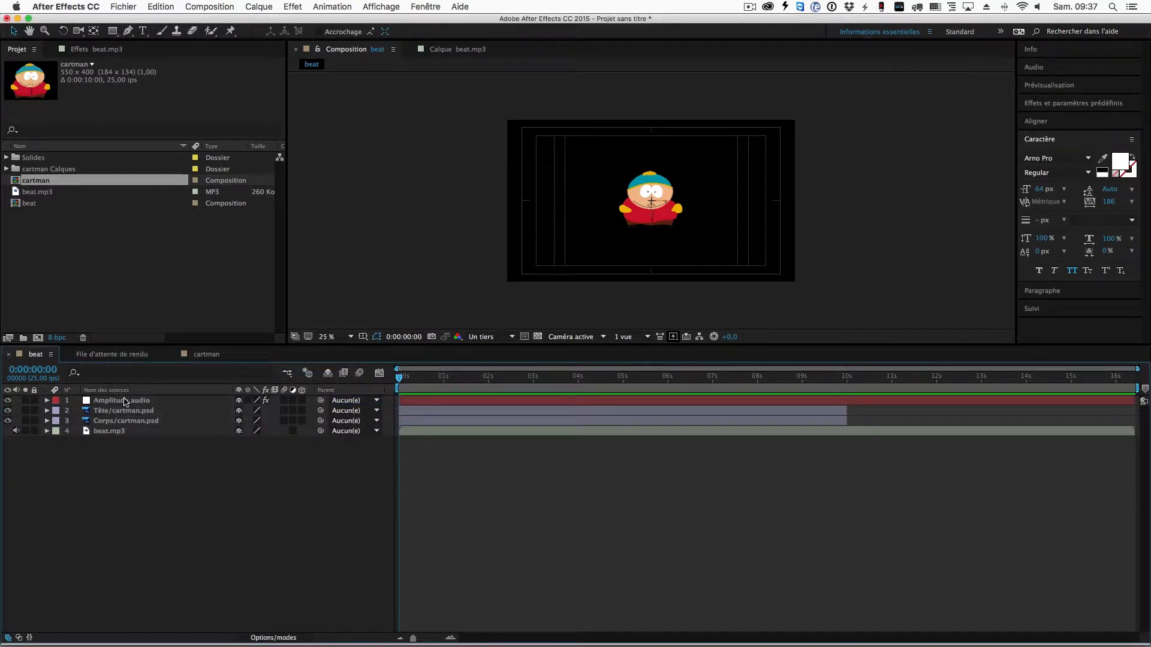
pyautogui.click(125, 402)
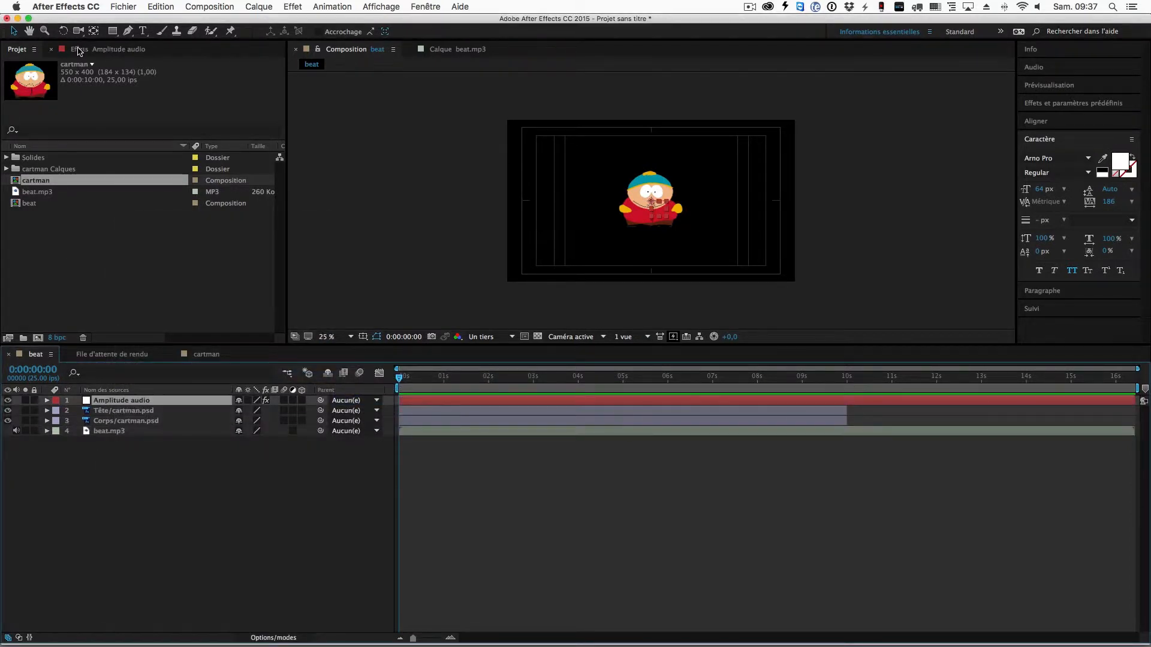
pyautogui.click(79, 50)
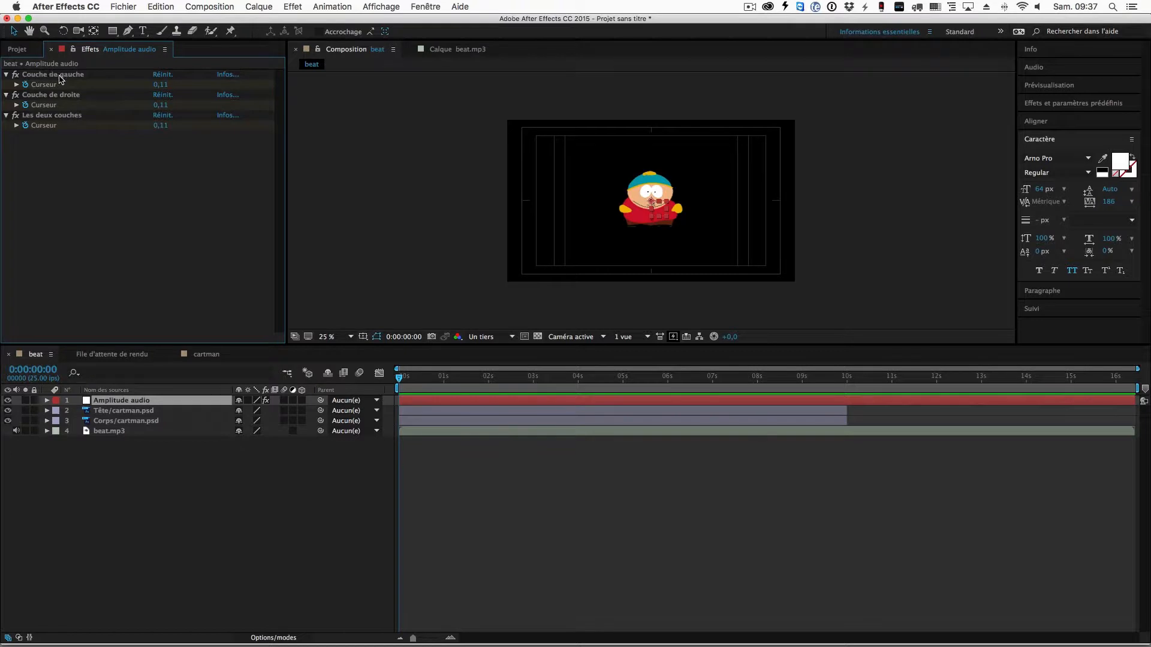
# Delete the Couche de gauche and Couche de droite effects from the Amplitude audio layer and reveal its remaining keyframes in the timeline
pyautogui.click(60, 75)
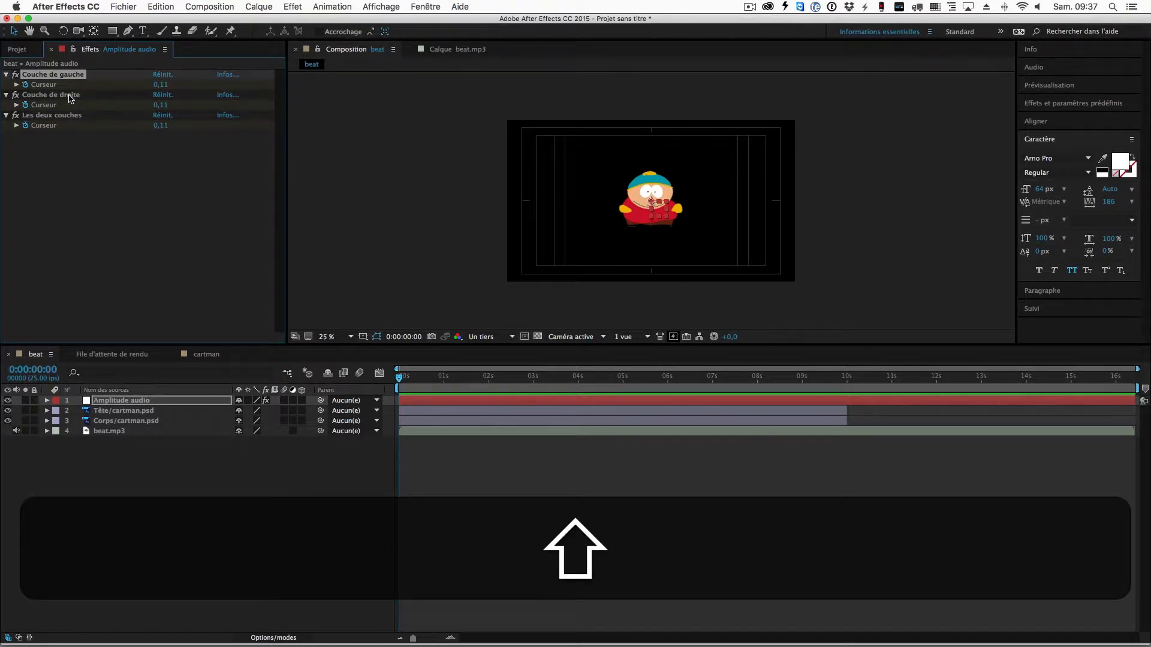
pyautogui.keyDown('shift'); pyautogui.click(70, 95); pyautogui.keyUp('shift')
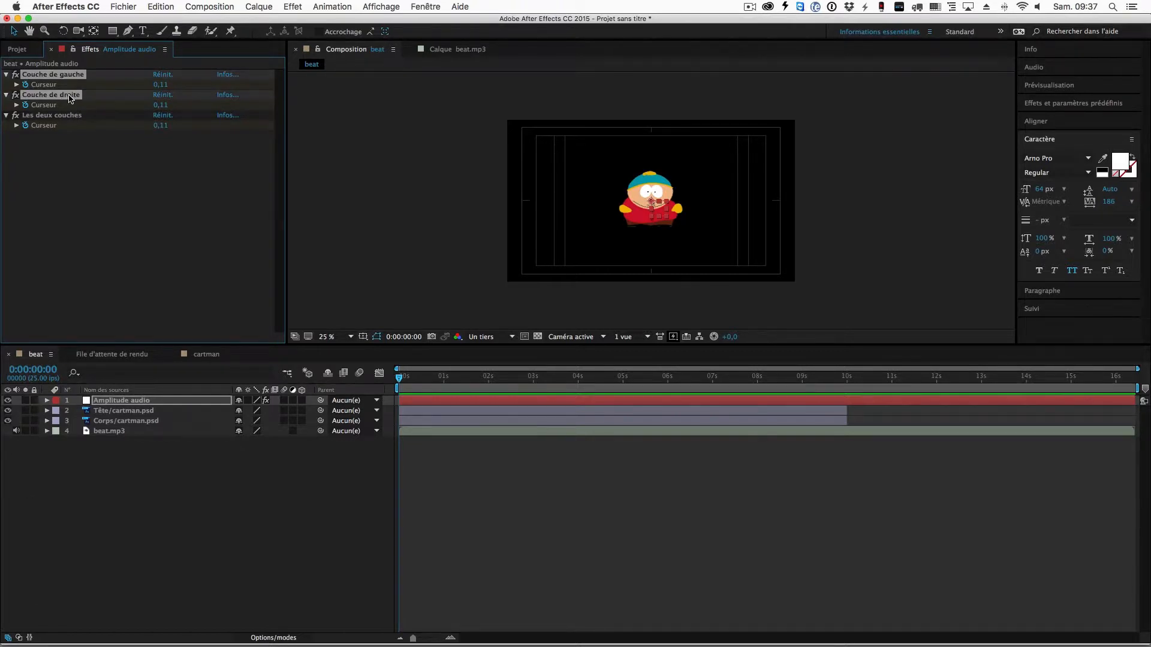
pyautogui.press('BackSpace')
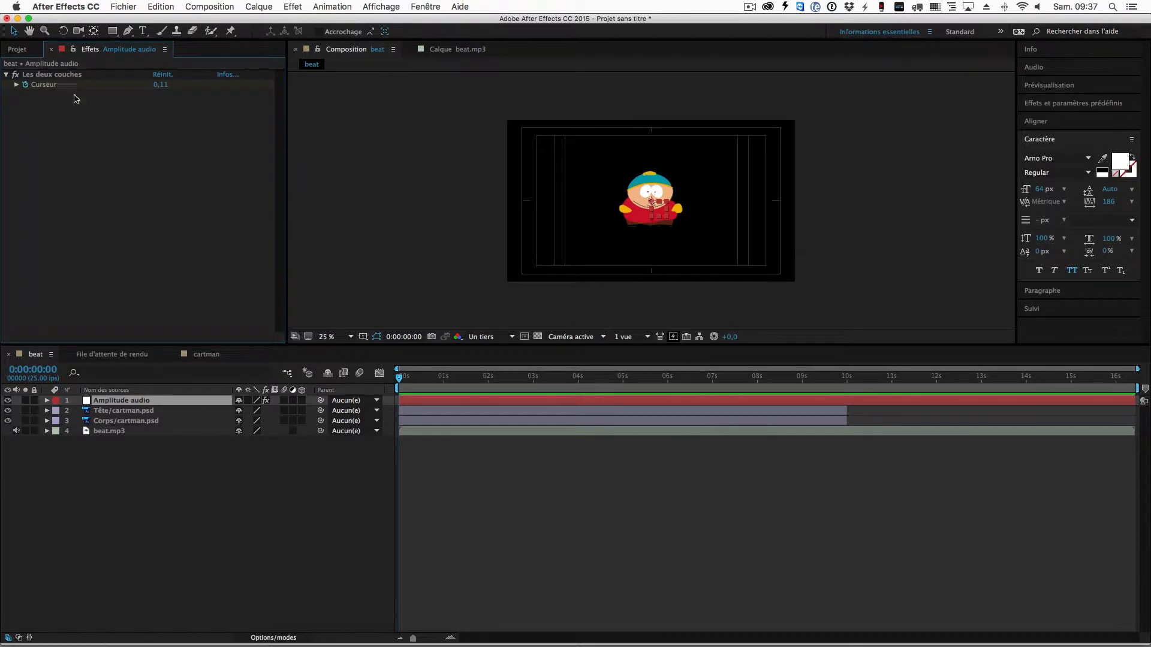
pyautogui.press('u')
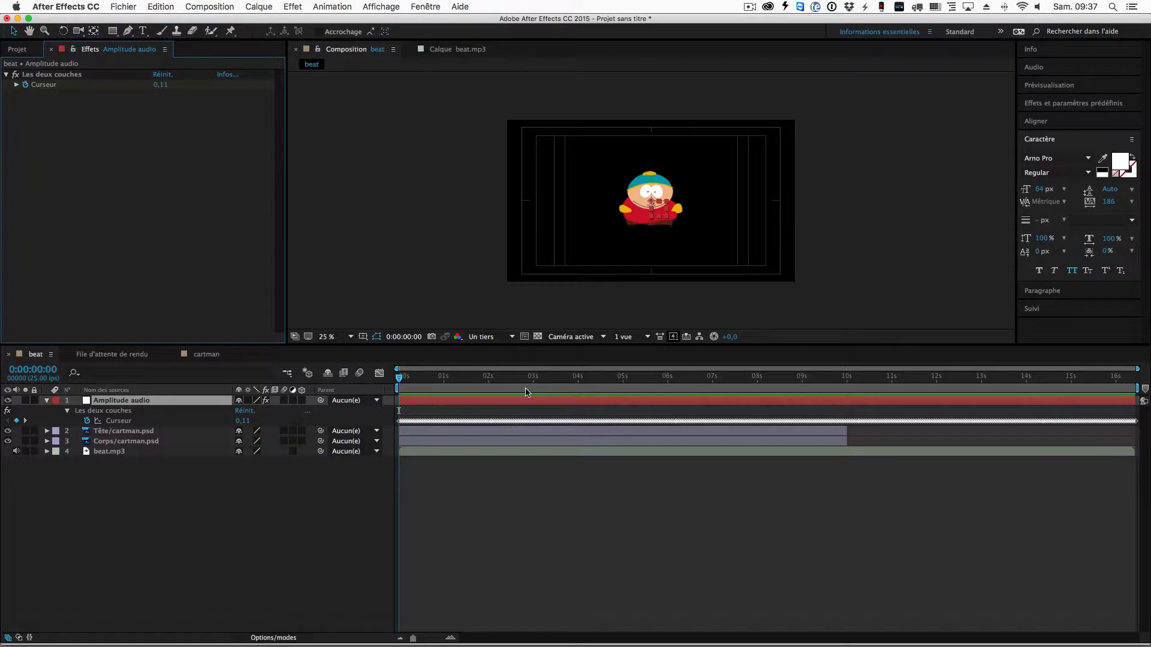
pyautogui.moveTo(402, 379)
pyautogui.mouseDown()
pyautogui.moveTo(443, 382)
pyautogui.moveTo(398, 382)
pyautogui.mouseUp()
pyautogui.click(76, 513)
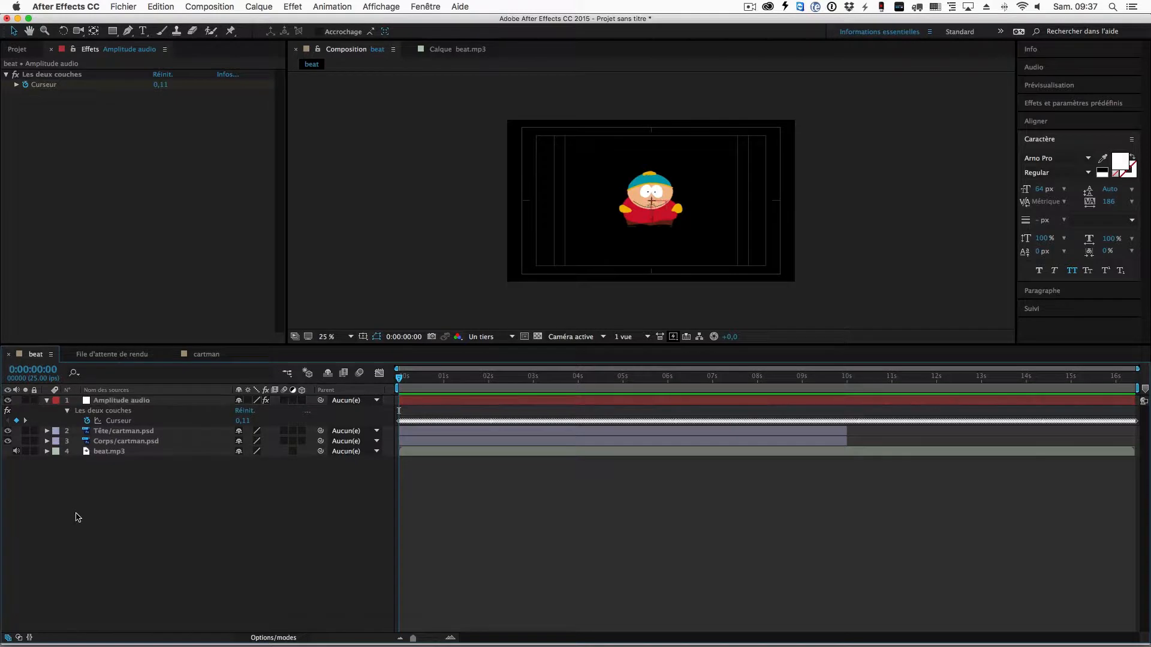
# Rename the Amplitude audio layer as "Amplitude Générale"
pyautogui.click(110, 404)
pyautogui.press('Return')
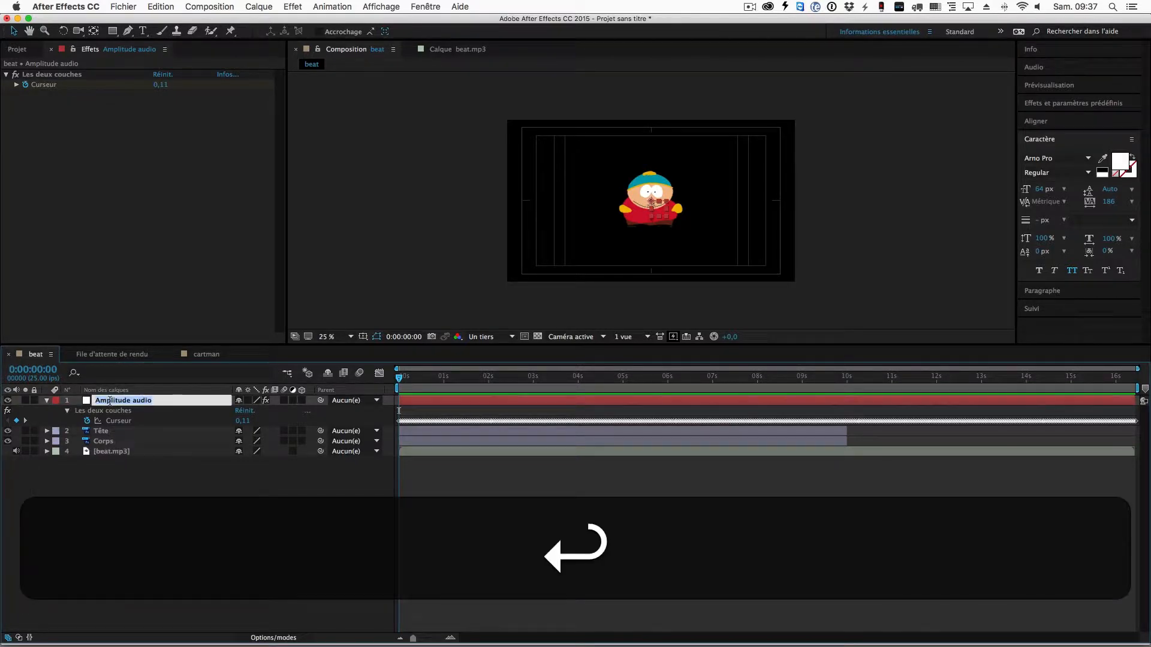
pyautogui.write('Amplitude Génér')
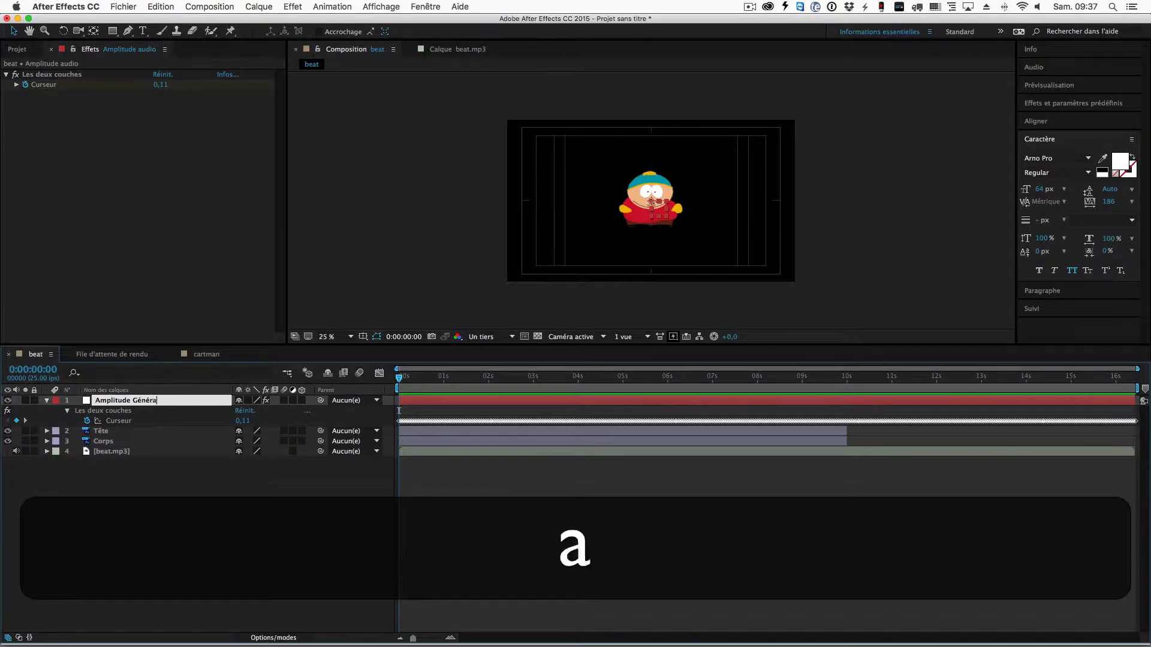
pyautogui.write('ale')
pyautogui.press('Return')
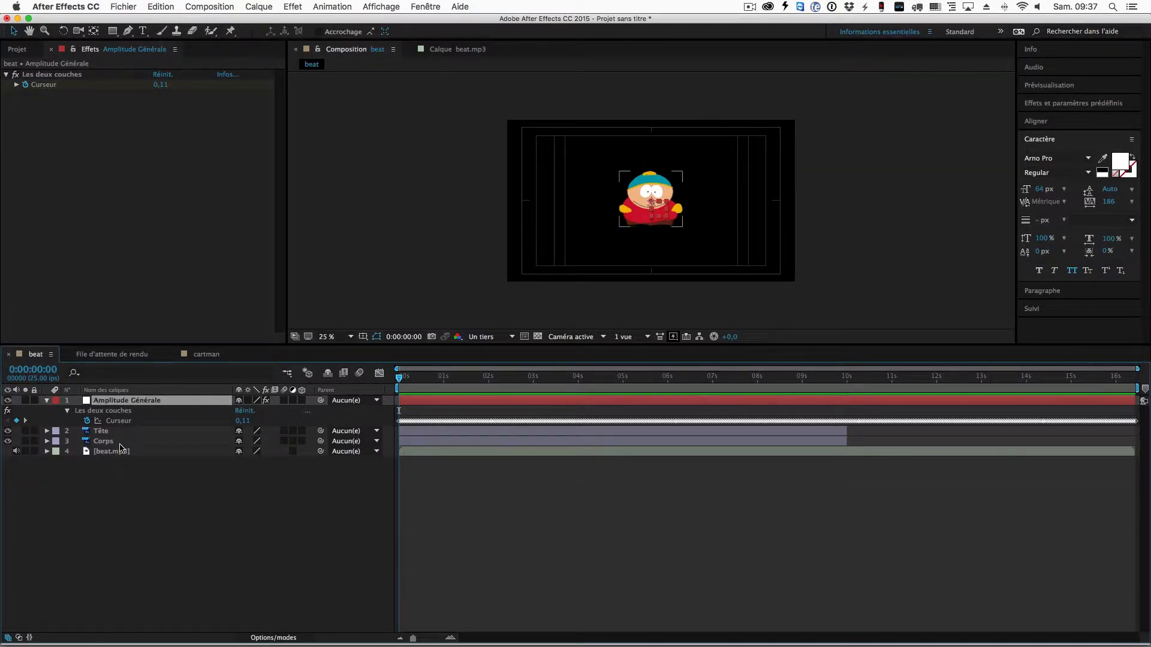
# Apply the Basses/Aigus audio effect to the beat.mp3 layer with Basses at 100 and Aigus at -100
pyautogui.click(122, 453)
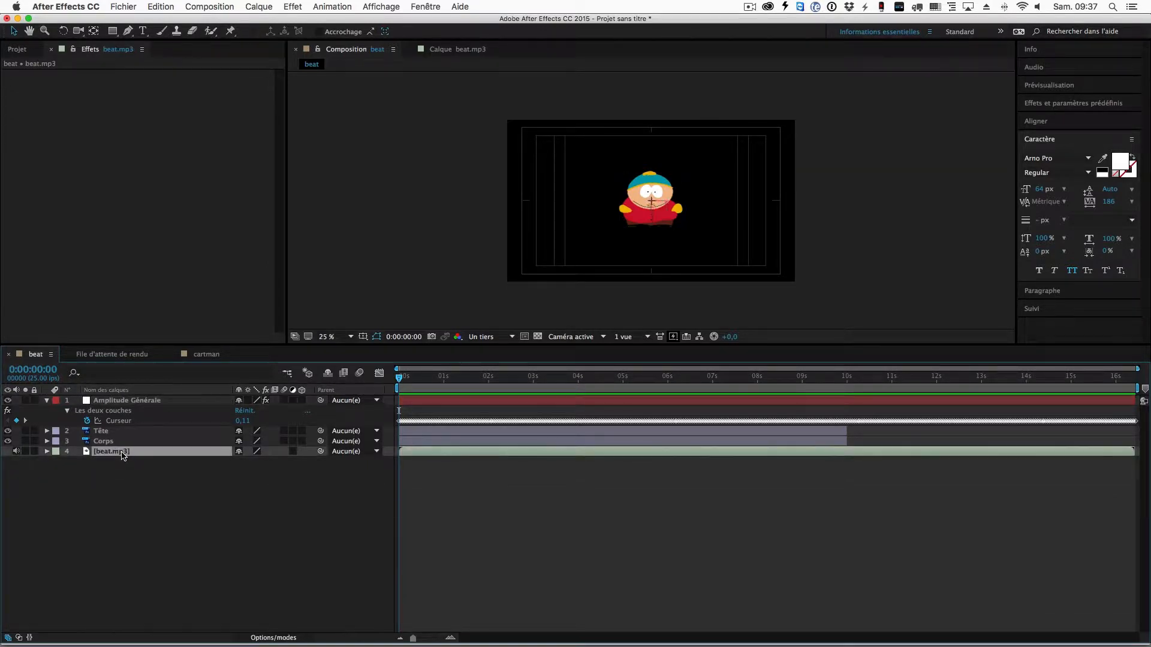
pyautogui.click(292, 7)
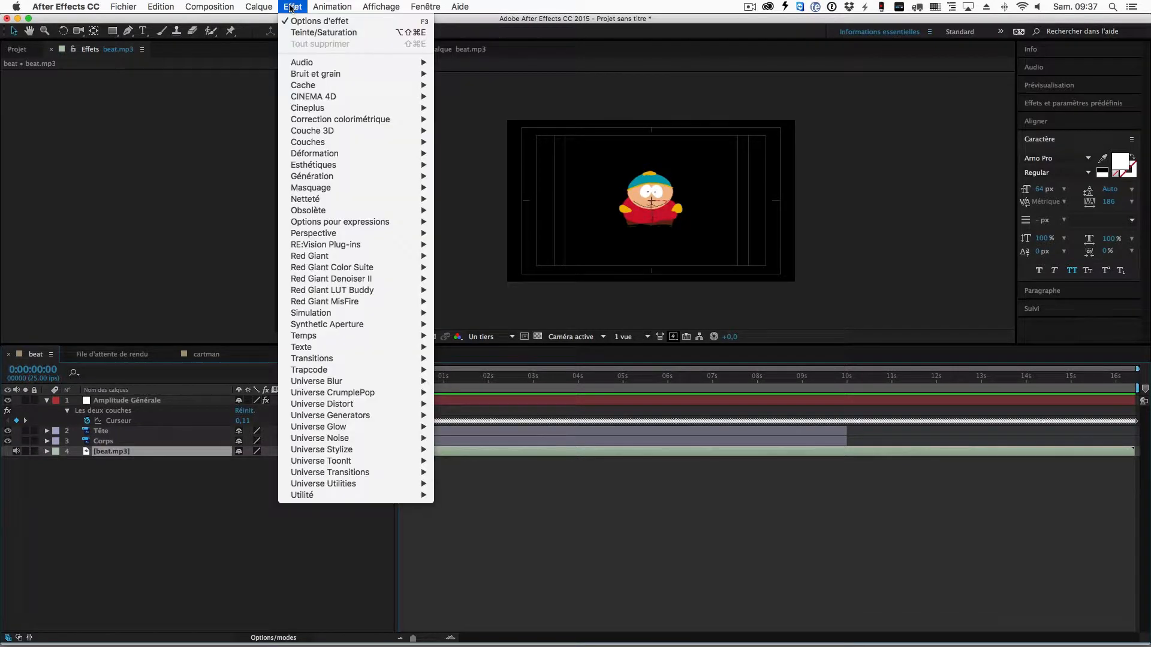
pyautogui.moveTo(334, 64)
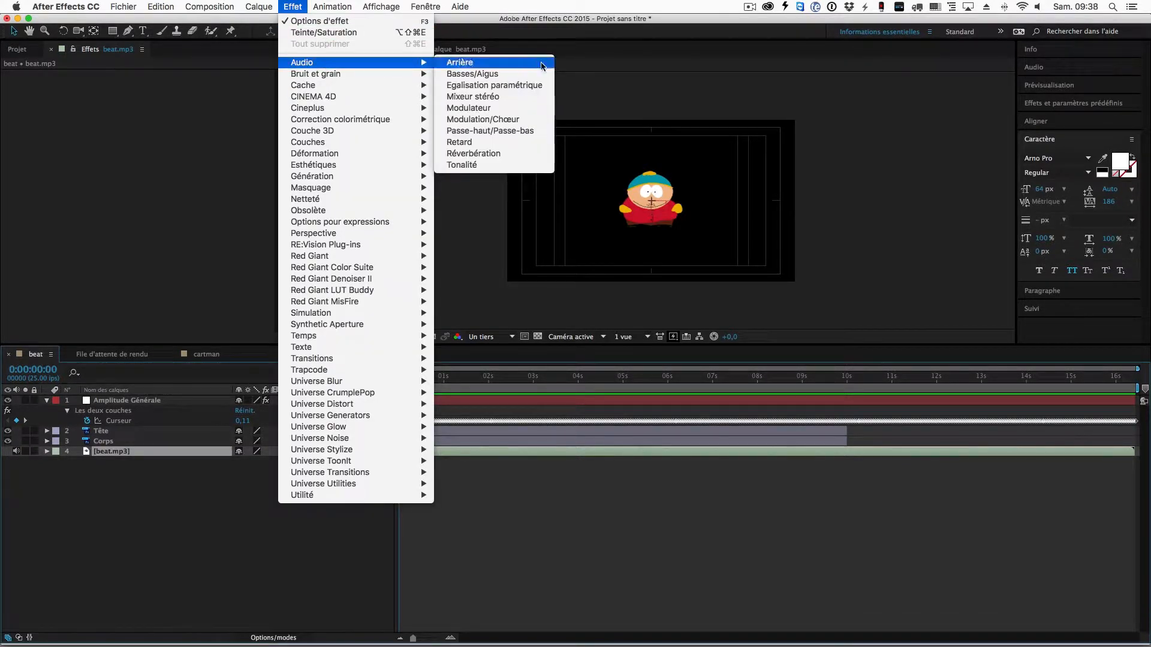
pyautogui.click(540, 74)
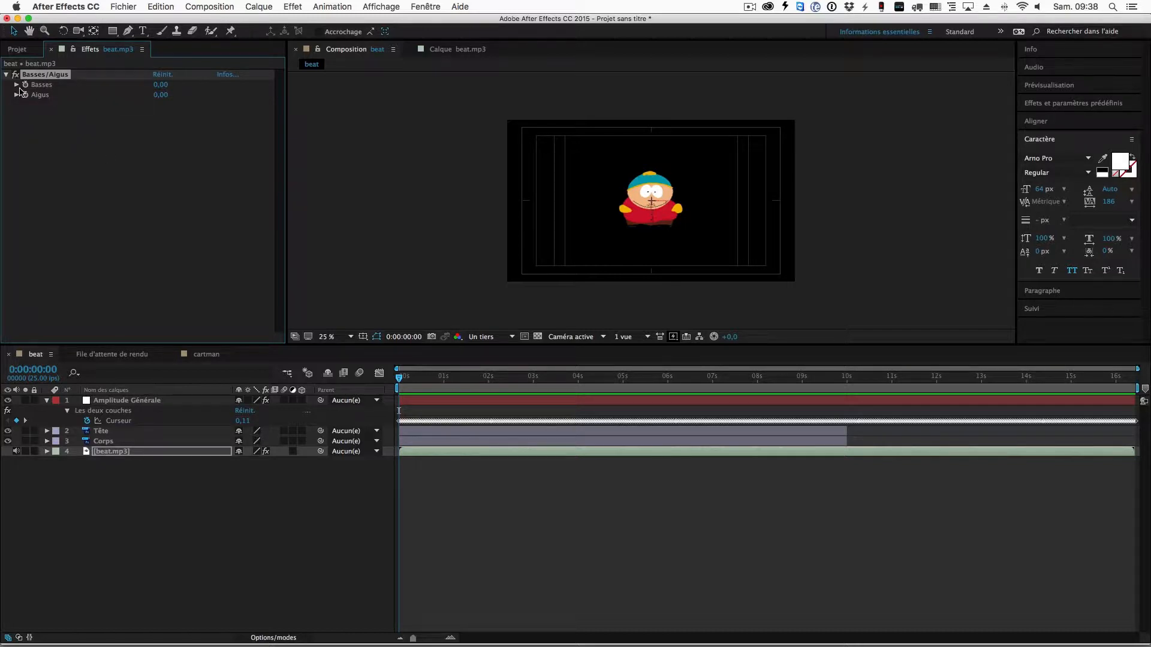
pyautogui.moveTo(160, 87); pyautogui.dragTo(273, 91)
pyautogui.moveTo(161, 94); pyautogui.dragTo(88, 94)
# Convert the bass-boosted beat.mp3 layer's audio data to keyframes
pyautogui.rightClick(118, 454)
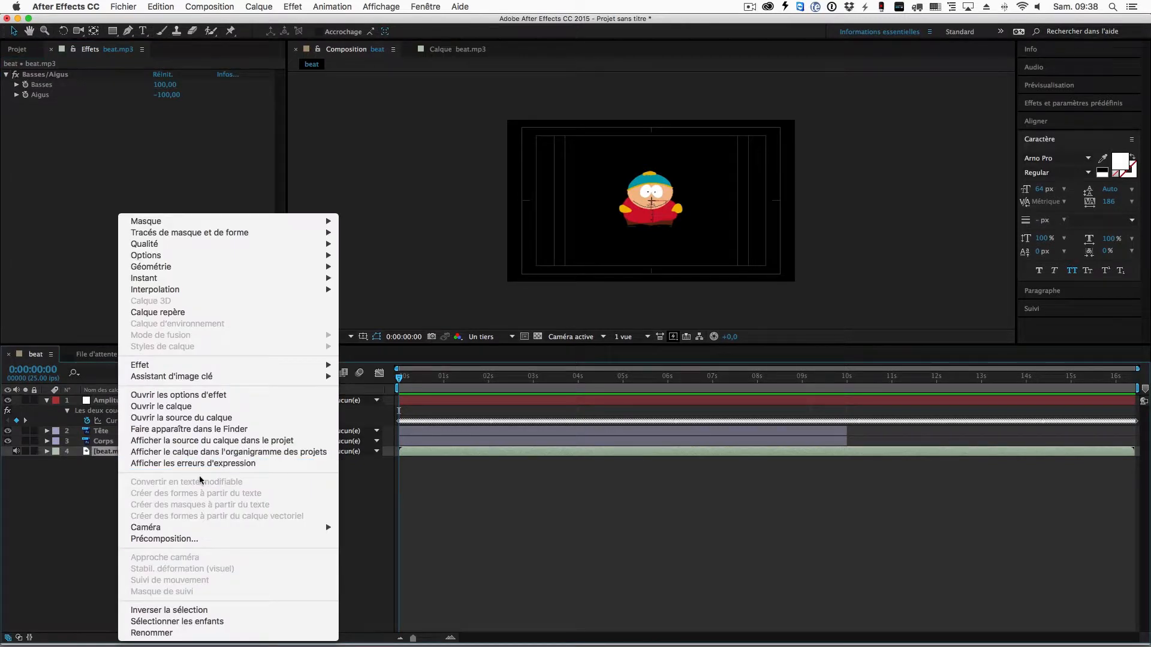
pyautogui.moveTo(217, 377)
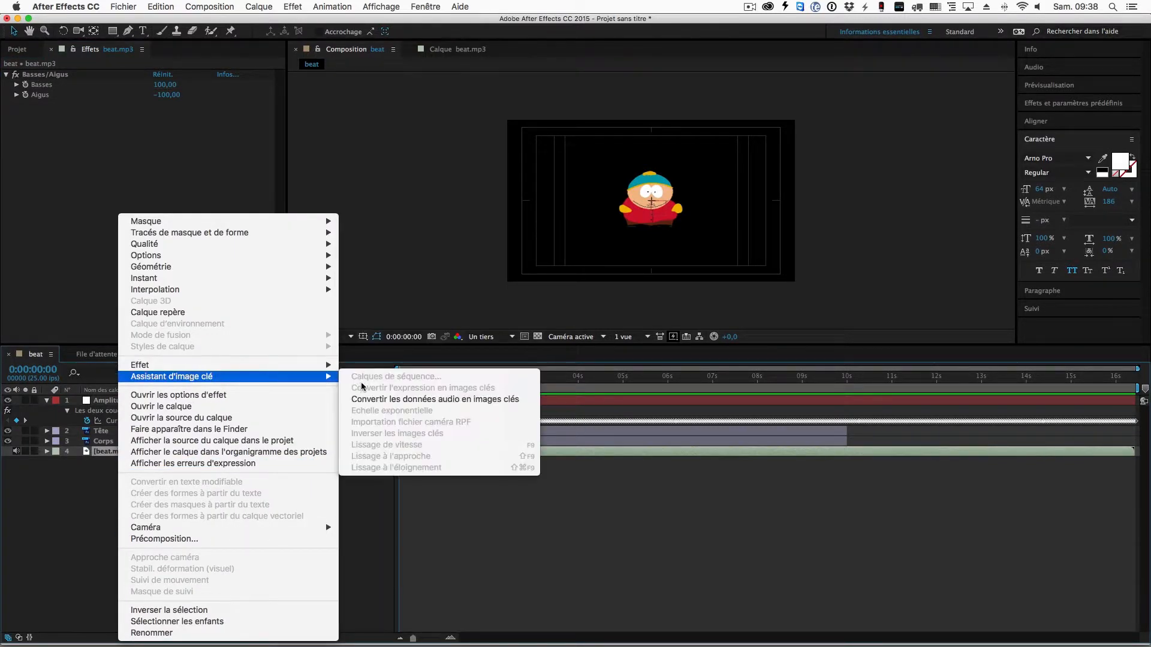
pyautogui.click(377, 401)
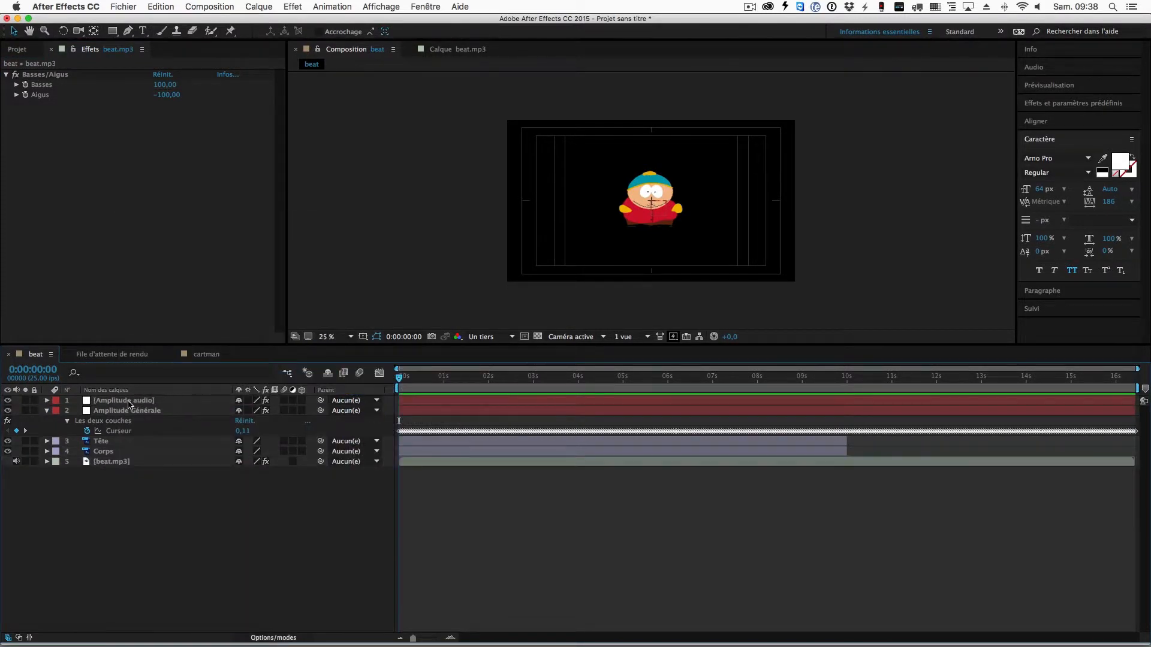
# Rename the new Amplitude audio layer as "Basse" and delete its Couche de gauche and Couche de droite effects
pyautogui.click(129, 402)
pyautogui.hotkey('shift', 'Return')
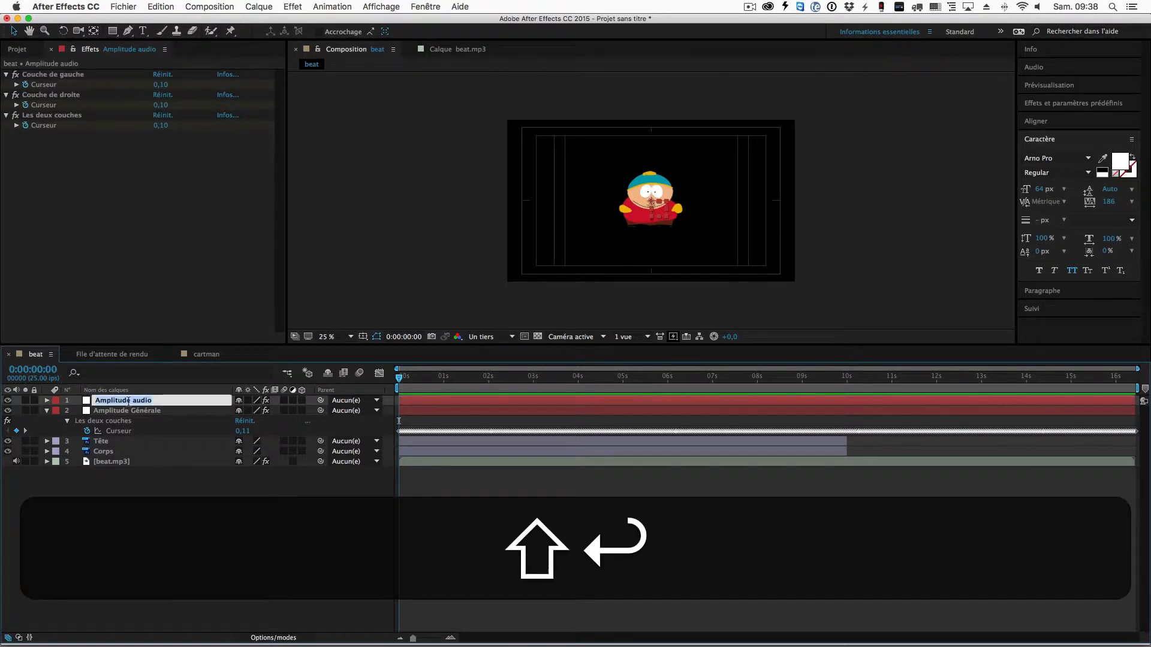
pyautogui.write('Basse')
pyautogui.press('Return')
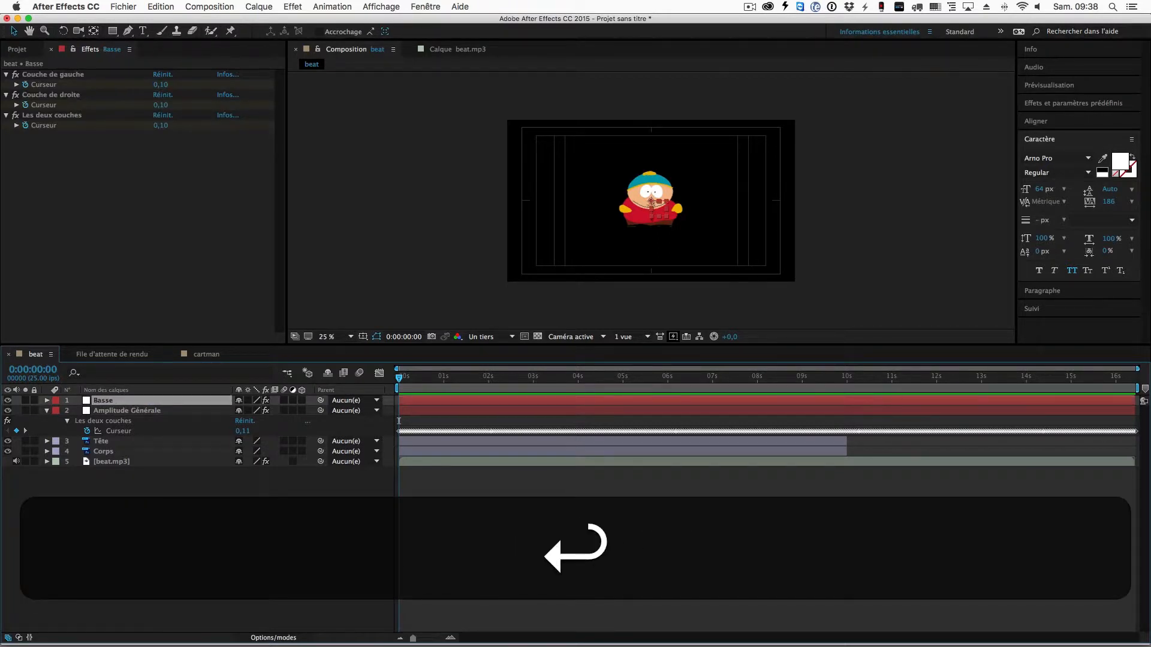
pyautogui.keyDown('shift'); pyautogui.click(66, 96); pyautogui.keyUp('shift')
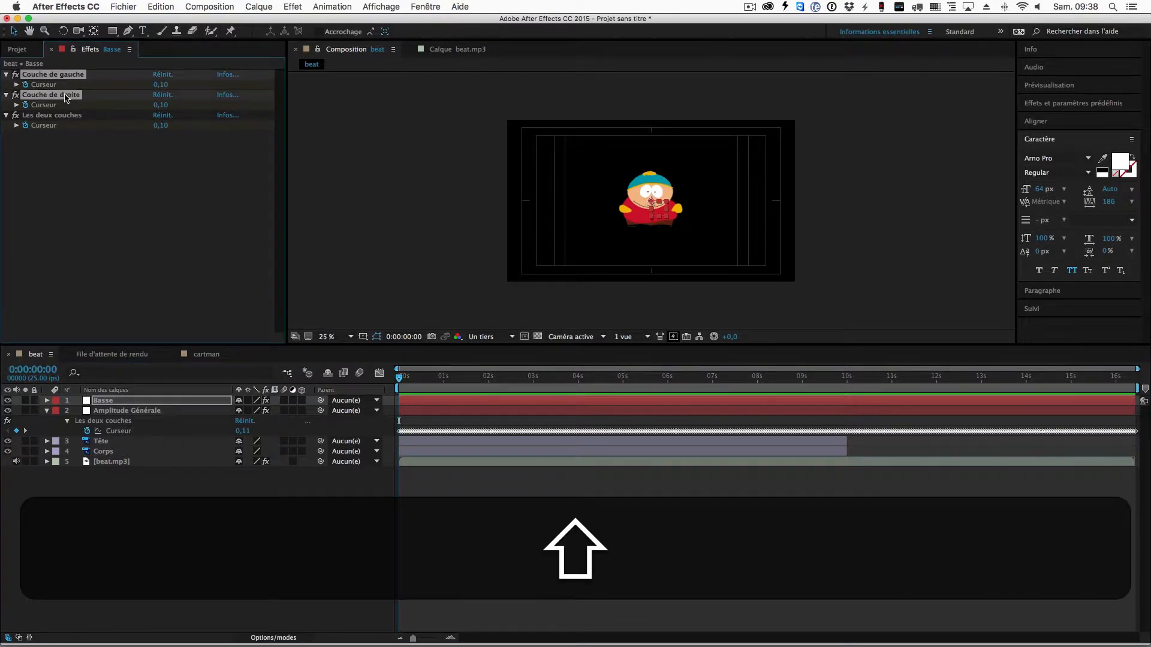
pyautogui.hotkey('shift', 'BackSpace')
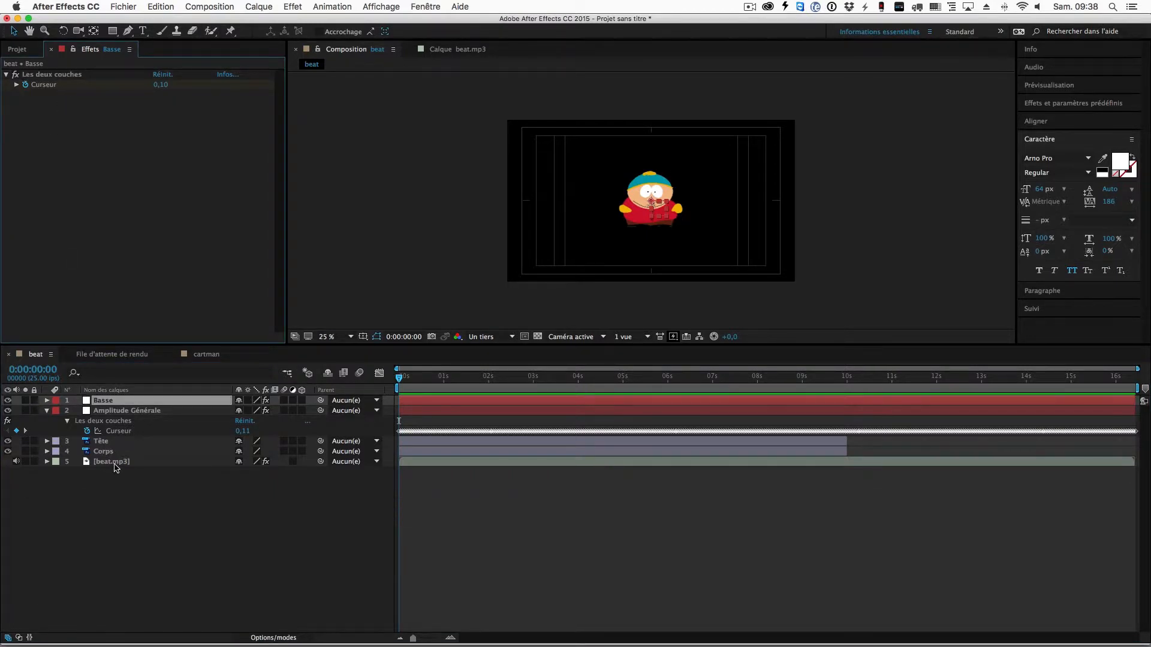
# Set the beat.mp3 layer's Basses/Aigus effect to -100 for Basses and 100 for Aigus
pyautogui.click(117, 463)
pyautogui.click(165, 85)
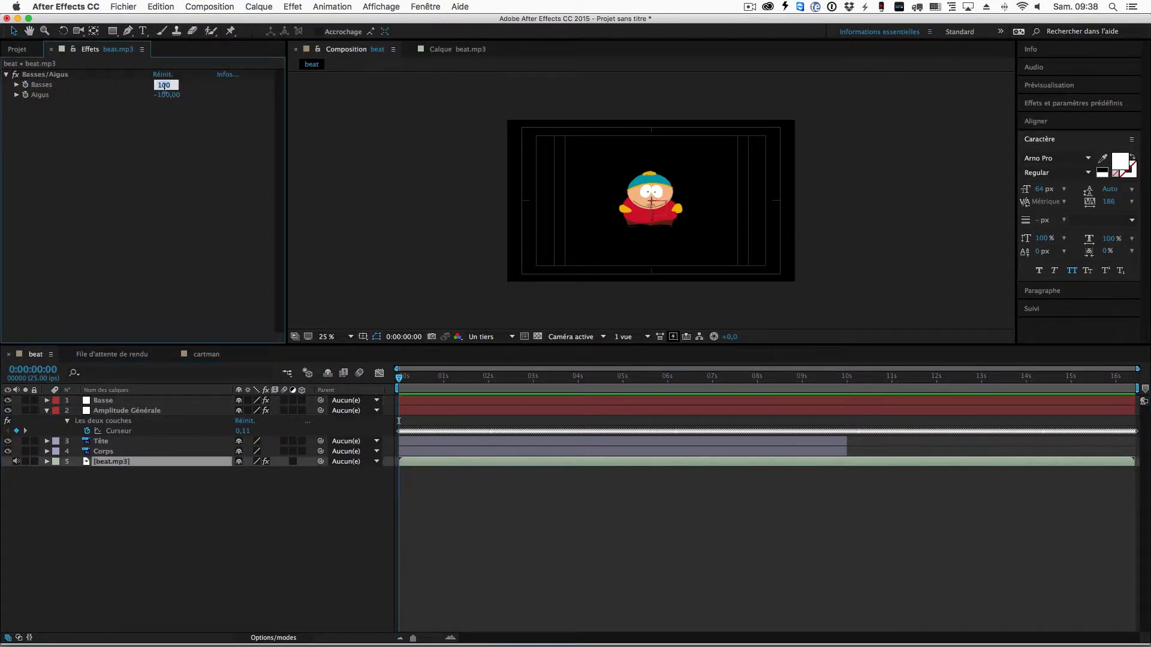
pyautogui.write('-100')
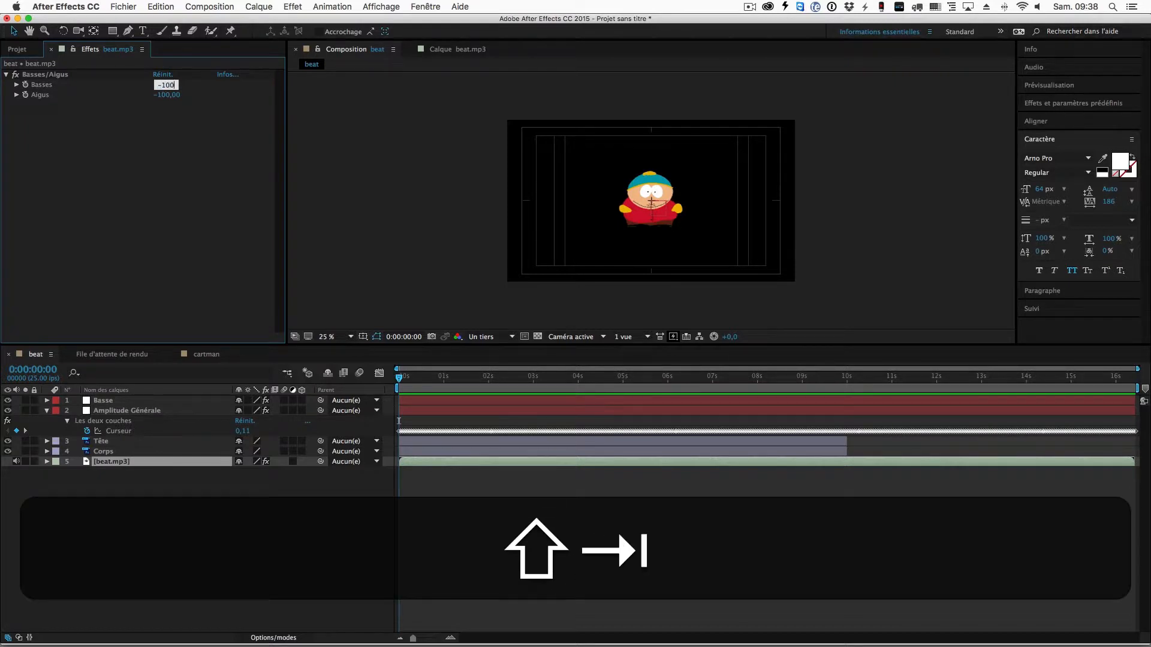
pyautogui.hotkey('shift', 'Tab')
pyautogui.write('10°')
pyautogui.press('BackSpace')
pyautogui.write('0')
pyautogui.hotkey('shift', 'Return')
pyautogui.press('Return')
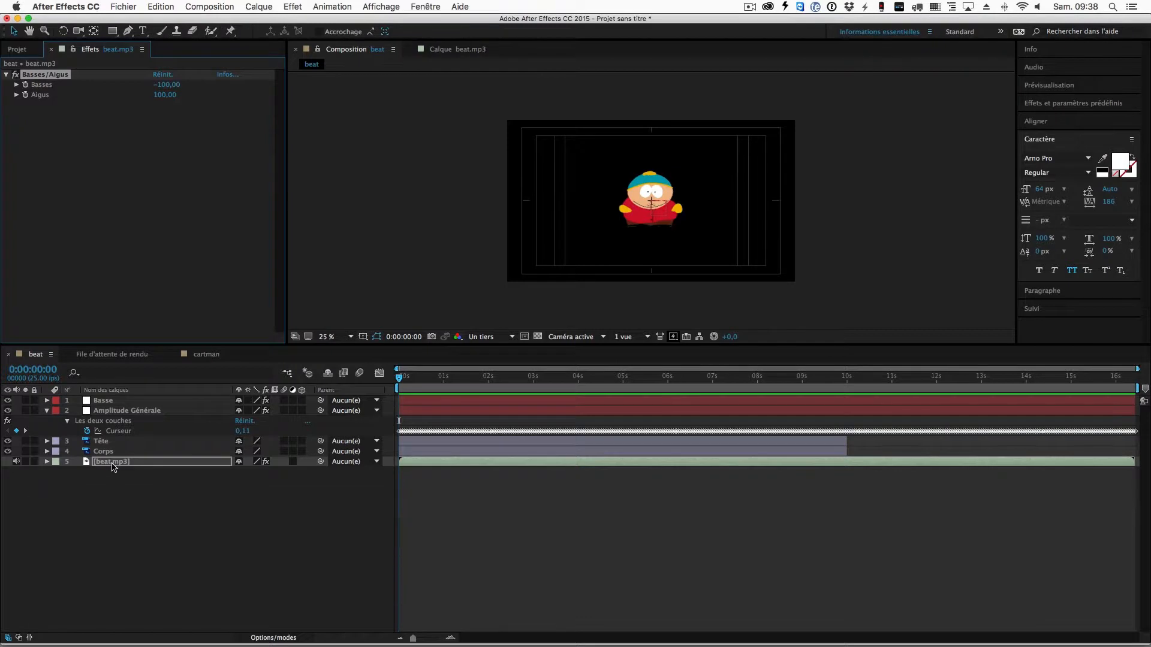
# Convert the treble-boosted beat.mp3 layer's audio data to keyframes
pyautogui.rightClick(112, 463)
pyautogui.moveTo(183, 377)
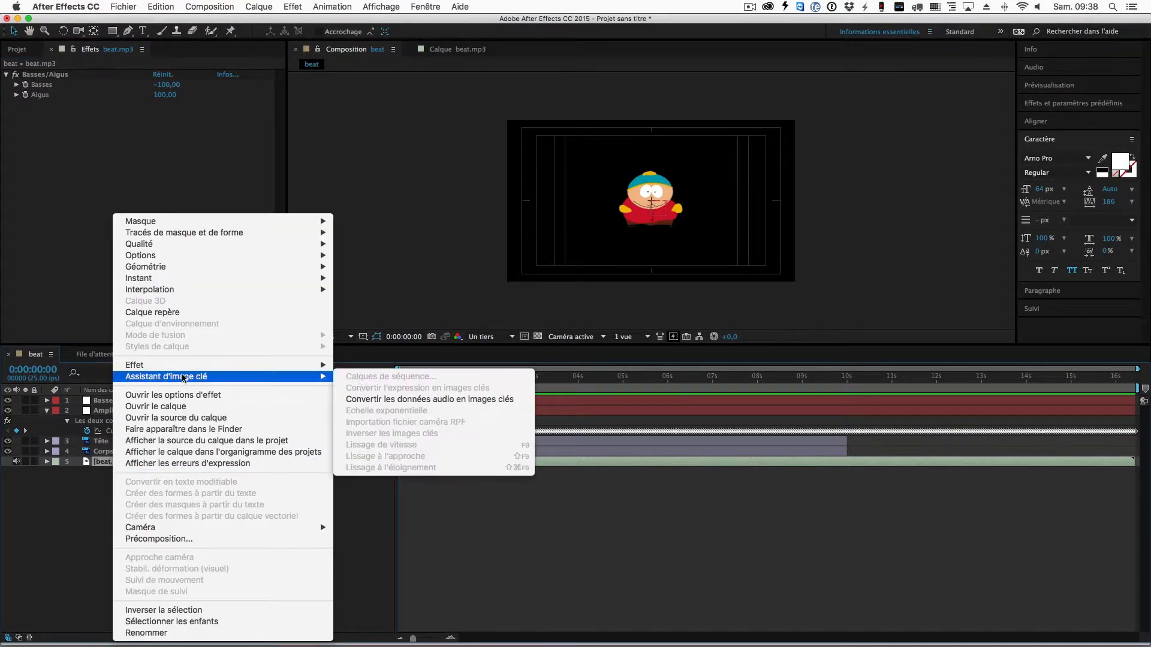
pyautogui.click(441, 398)
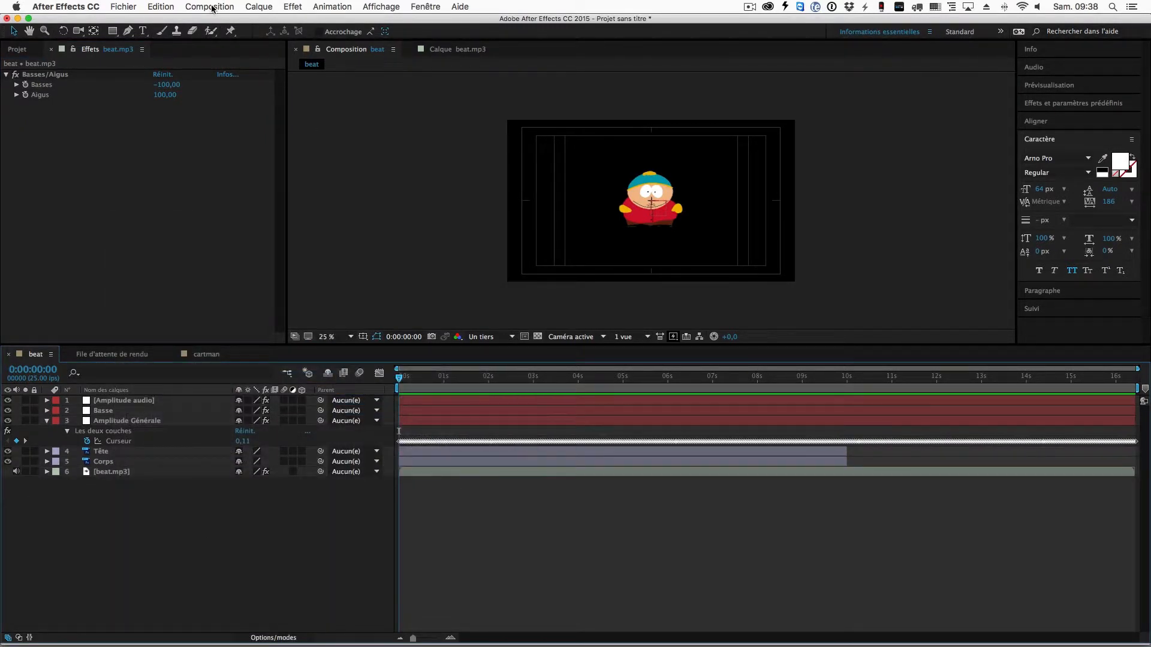
# Rename the newest Amplitude audio layer as "AIGUS", delete its Couche de gauche and Couche de droite effects, and deselect everything
pyautogui.click(148, 402)
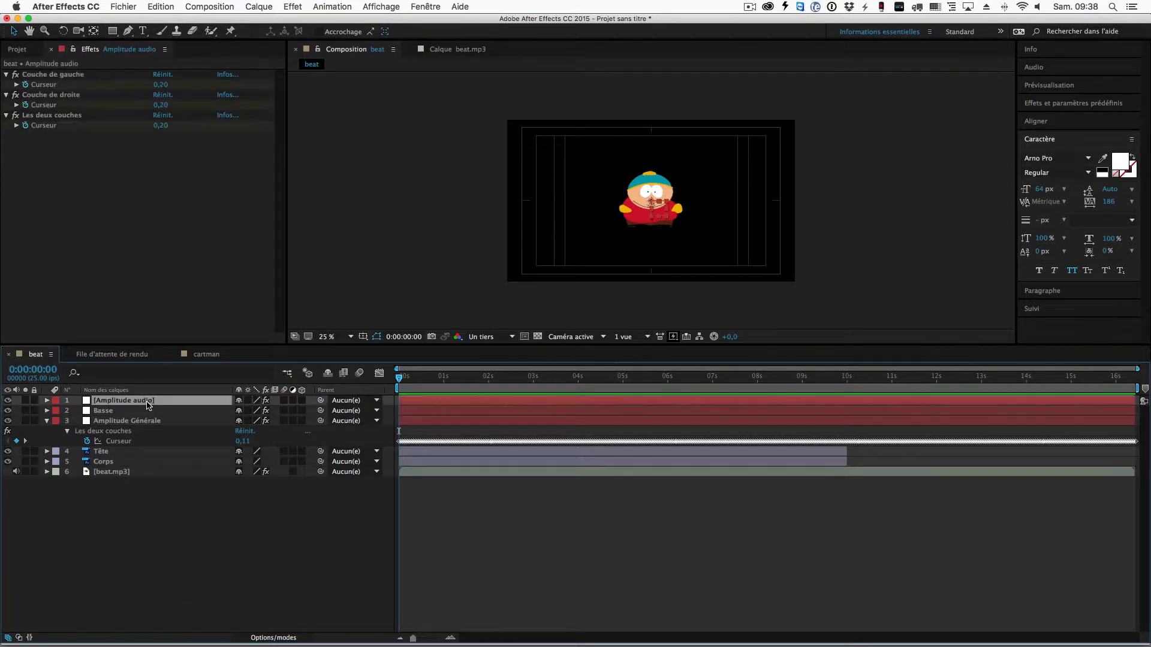
pyautogui.hotkey('shift', 'Return')
pyautogui.write('AIGUS')
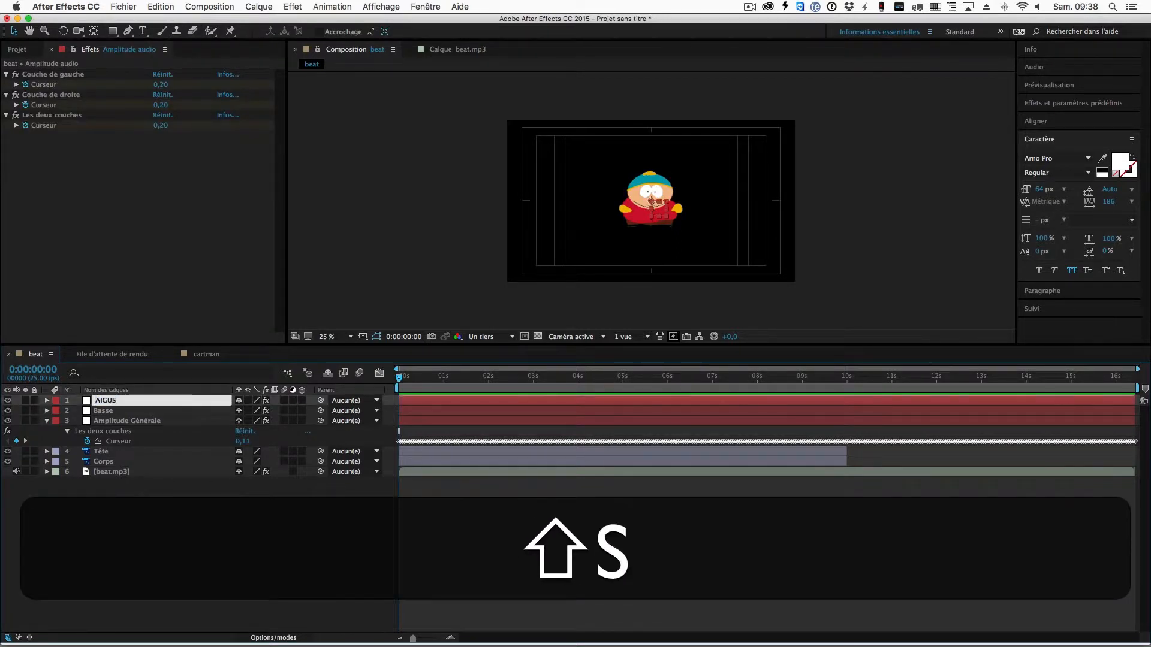
pyautogui.hotkey('shift', 'Return')
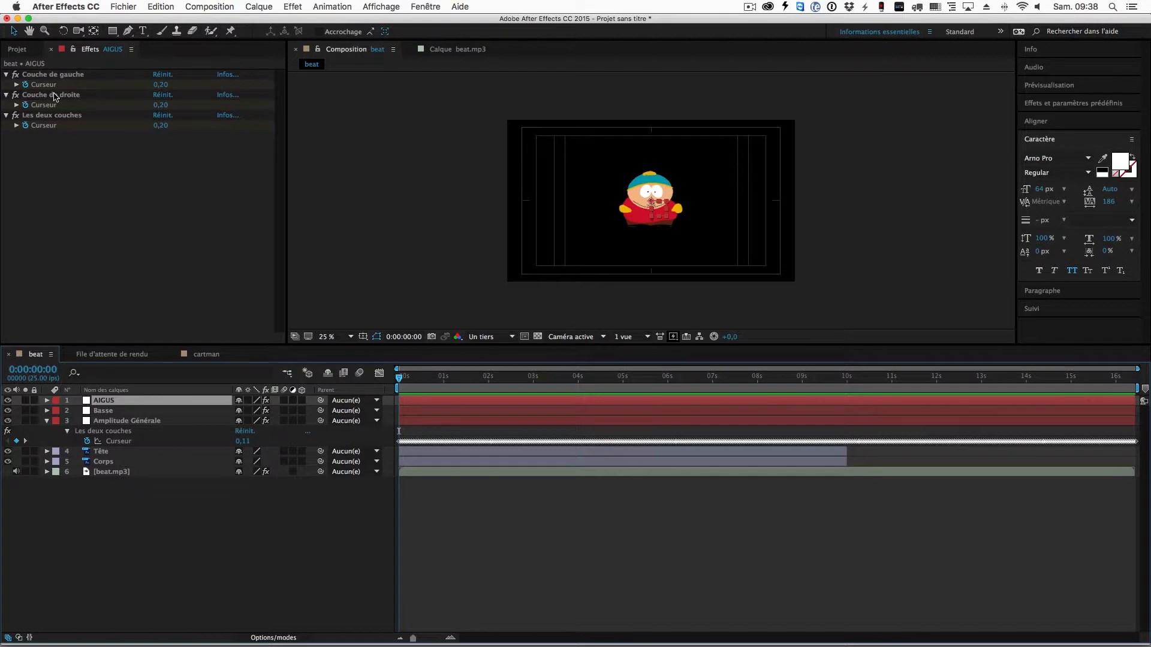
pyautogui.click(57, 94)
pyautogui.keyDown('shift'); pyautogui.click(63, 75); pyautogui.keyUp('shift')
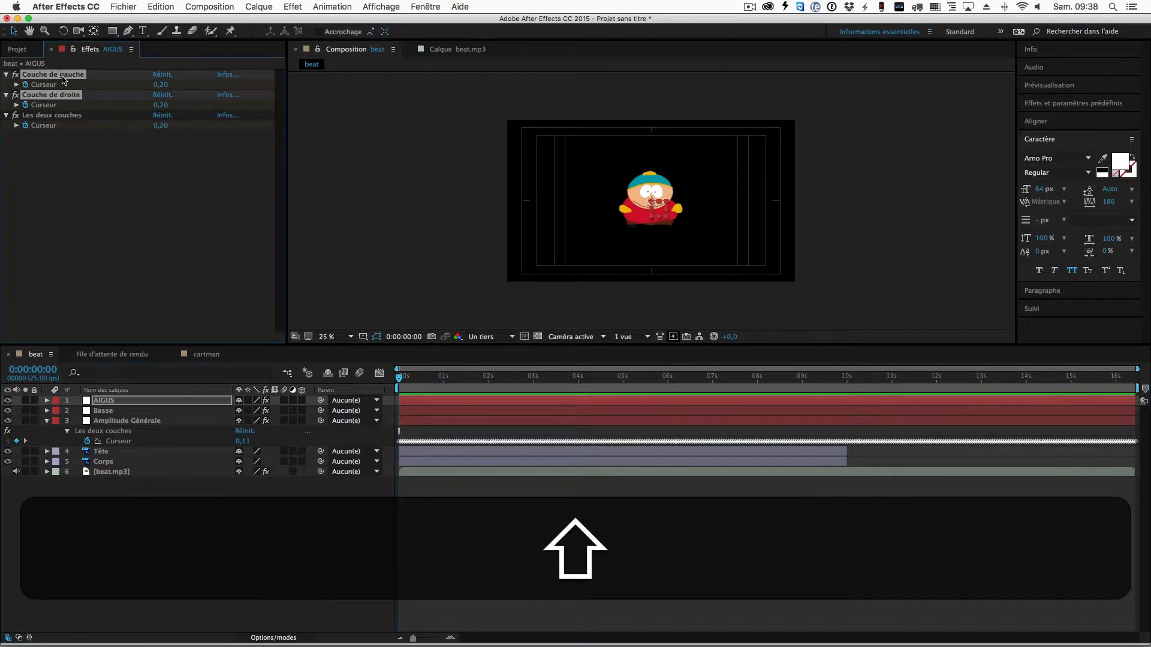
pyautogui.press('BackSpace')
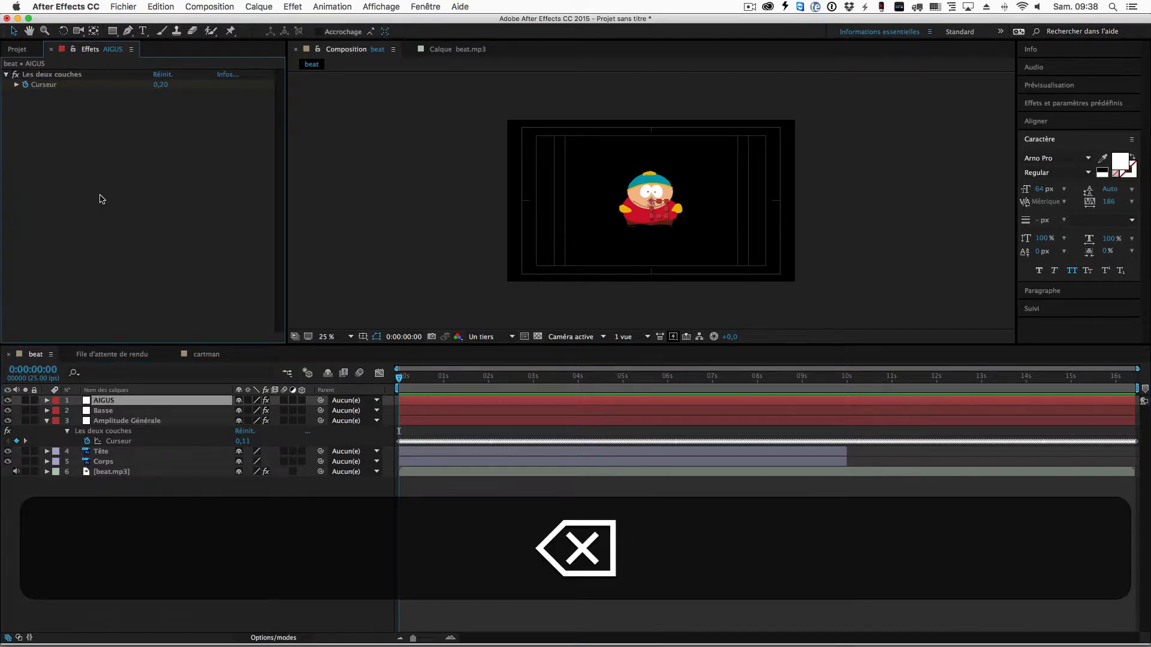
pyautogui.press('super+shift+a')
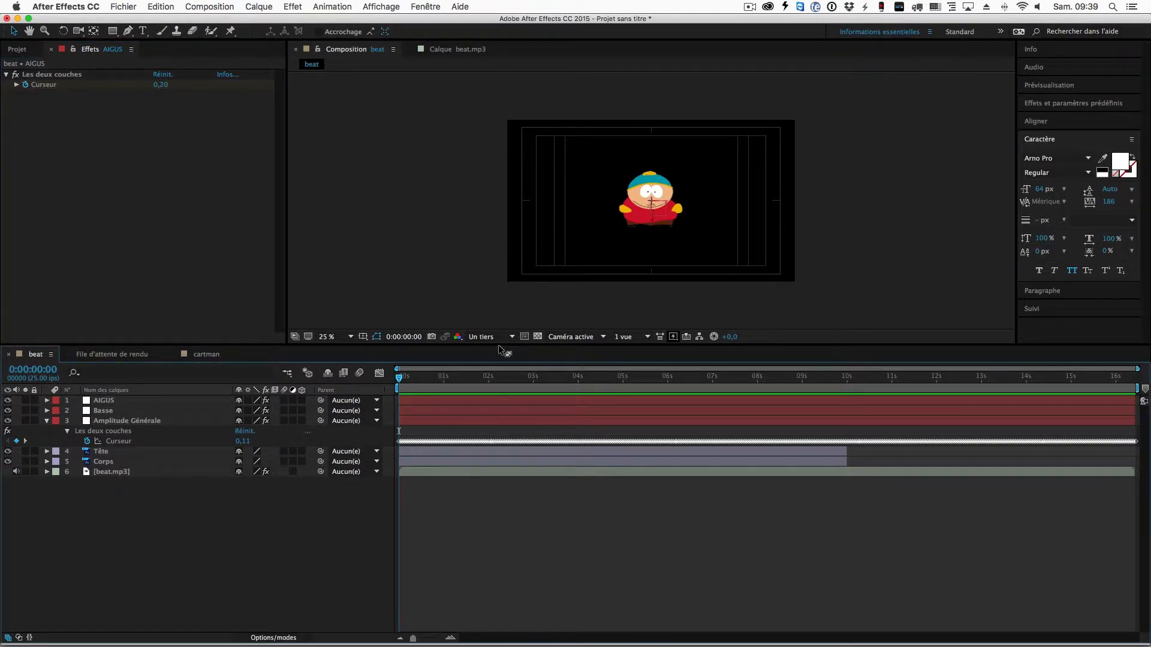
# Enlarge the composition viewer, fit the frame to it up to 100 %, and set the preview resolution to Intégrale
pyautogui.moveTo(498, 344); pyautogui.dragTo(521, 505)
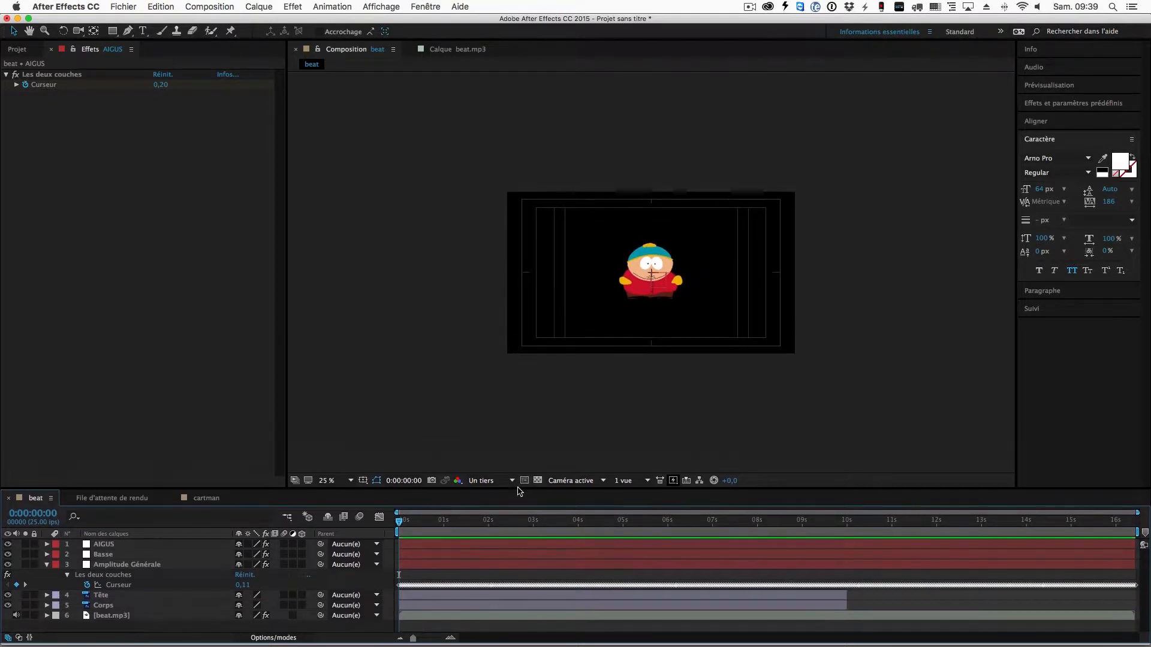
pyautogui.click(339, 478)
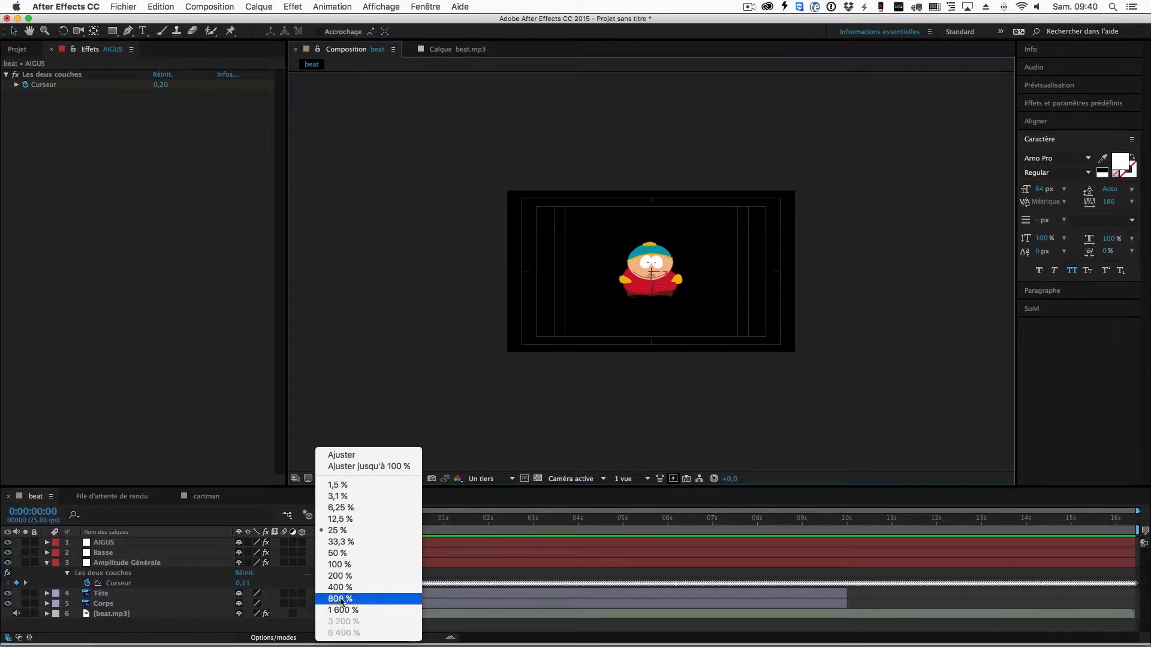
pyautogui.click(369, 467)
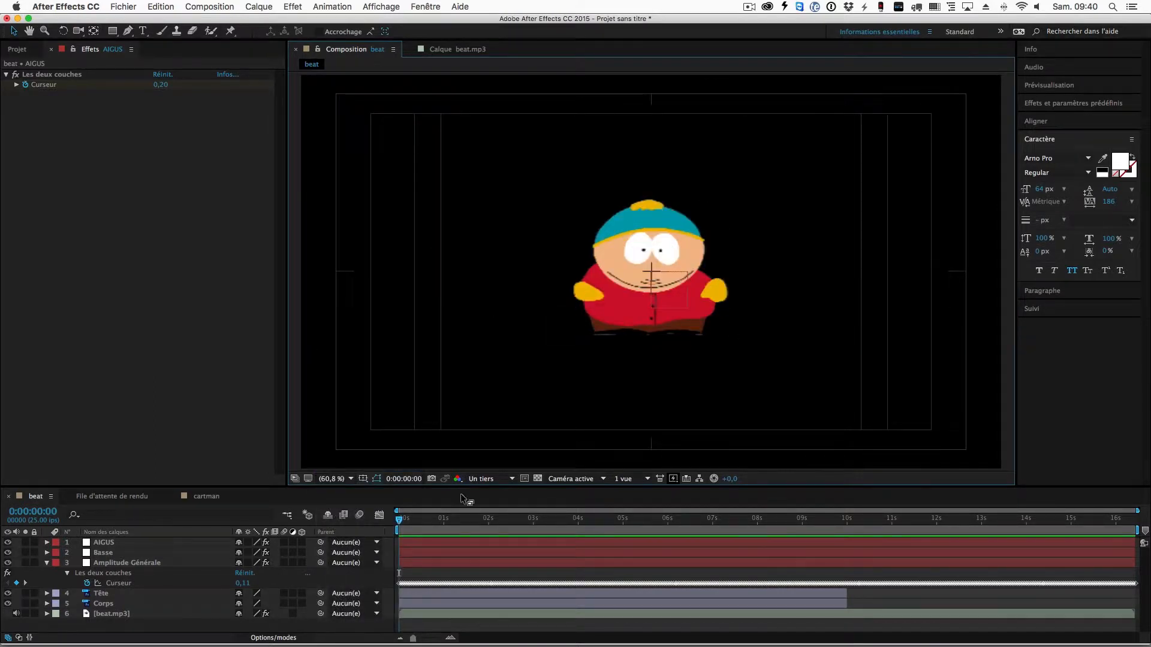
pyautogui.click(490, 479)
pyautogui.click(495, 508)
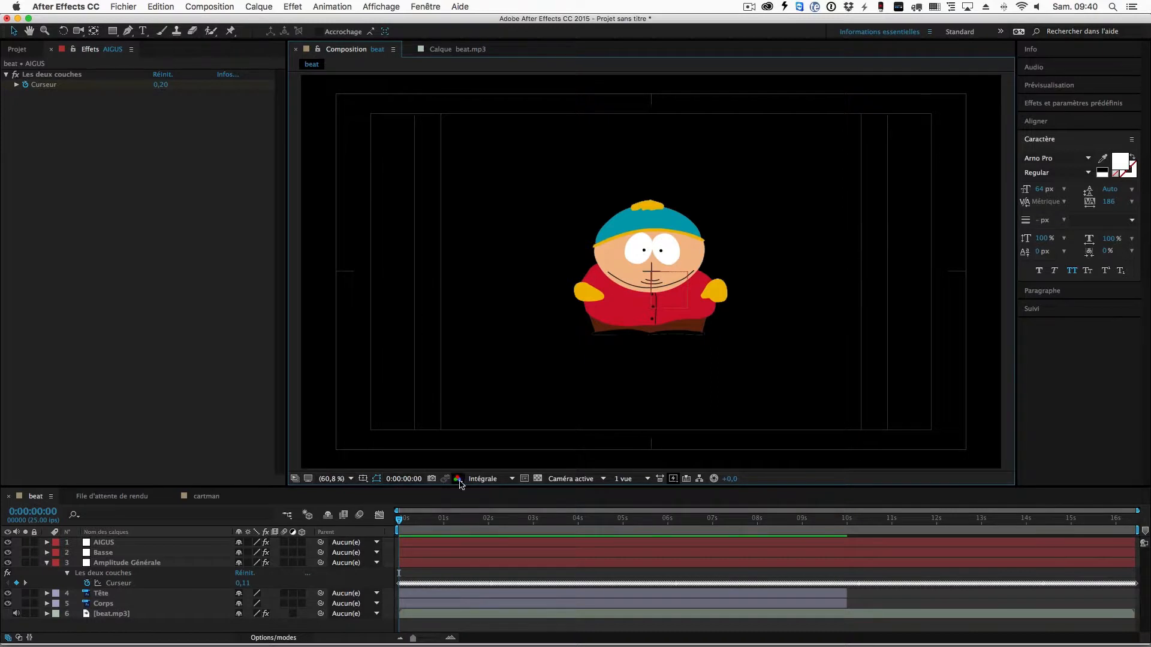
# Hide the title/action safe guides in the composition viewer
pyautogui.click(363, 478)
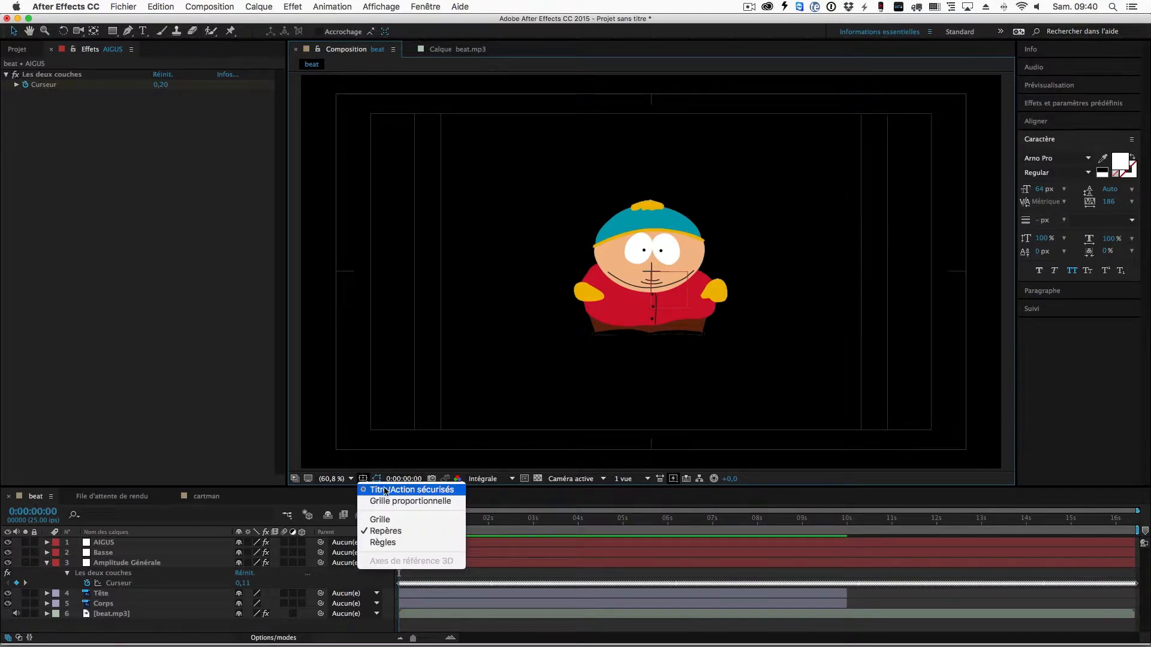
pyautogui.click(385, 493)
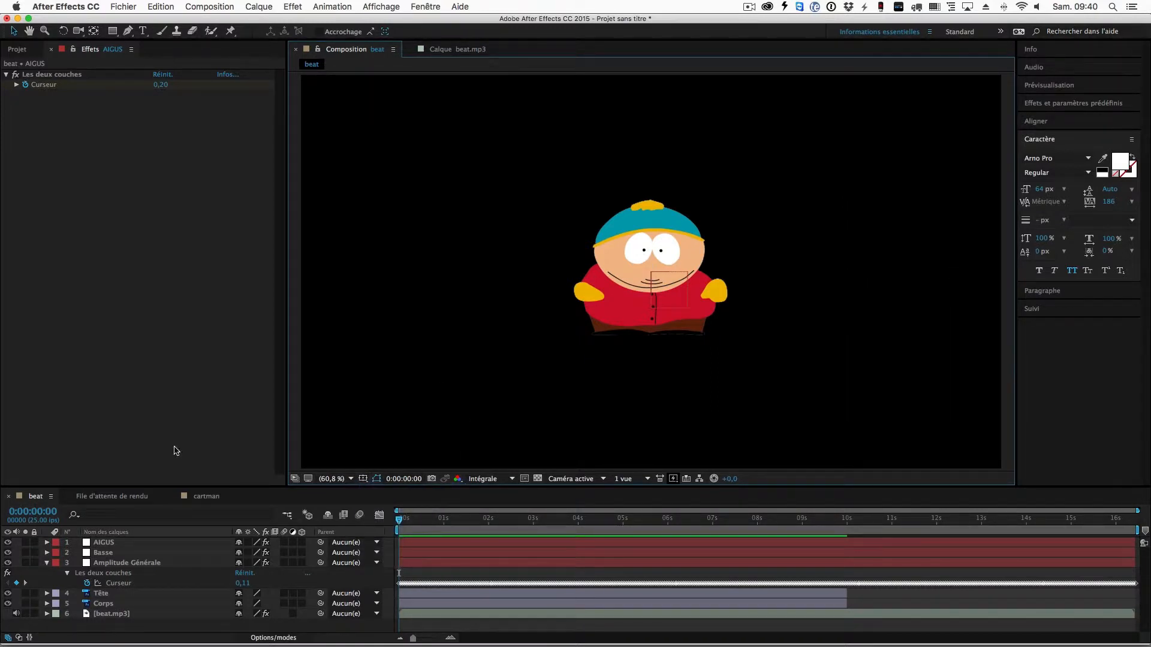
# Turn on snapping and move the Tête layer's anchor point to the bottom centre of the head
pyautogui.click(114, 594)
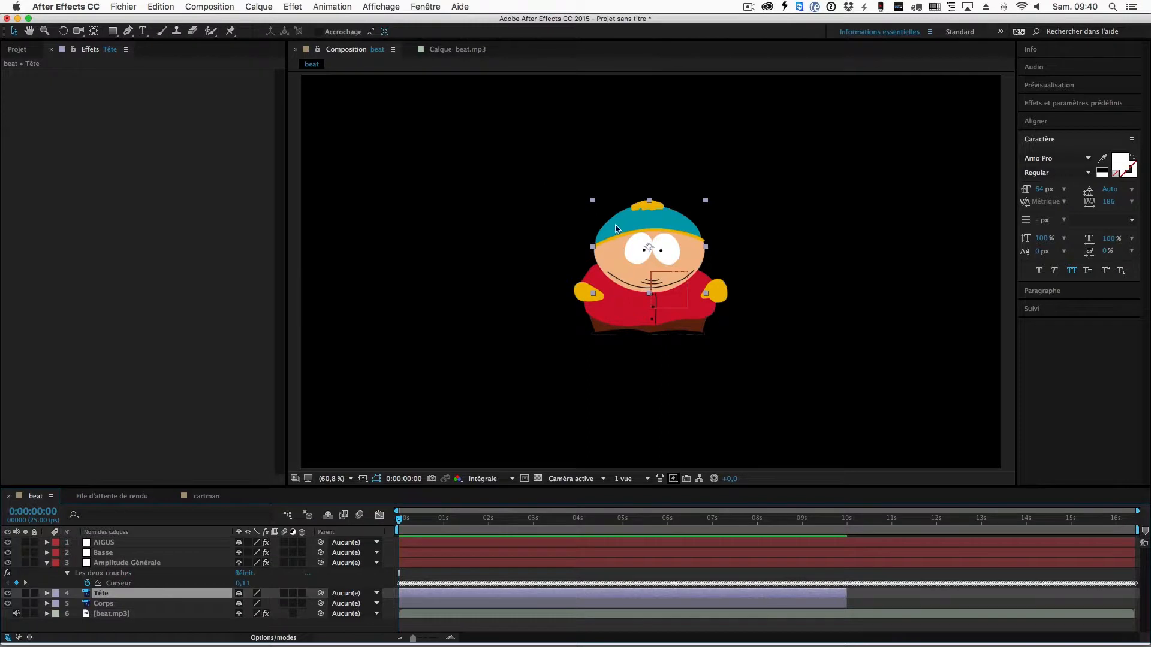
pyautogui.click(319, 32)
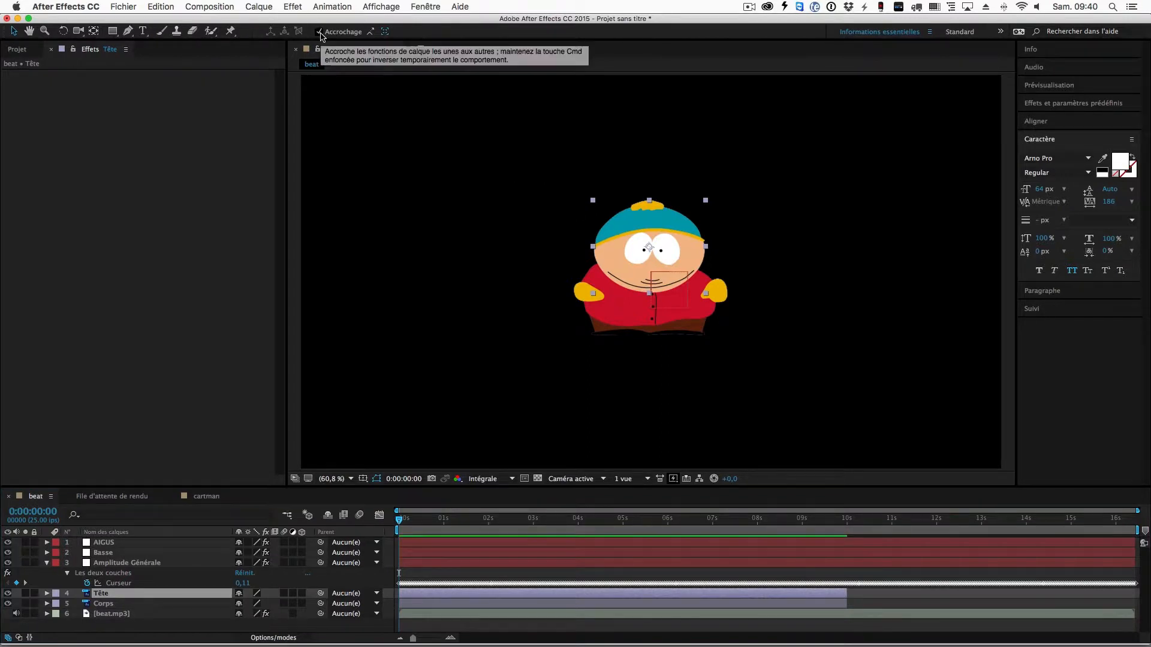
pyautogui.press('y')
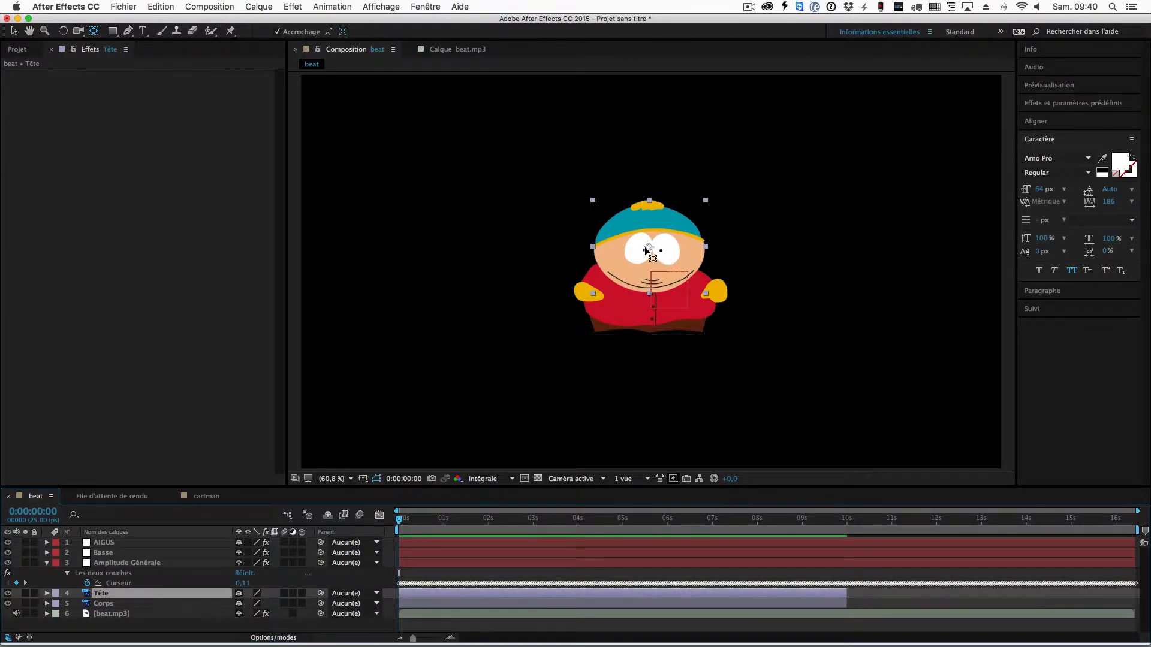
pyautogui.moveTo(650, 249); pyautogui.dragTo(654, 295)
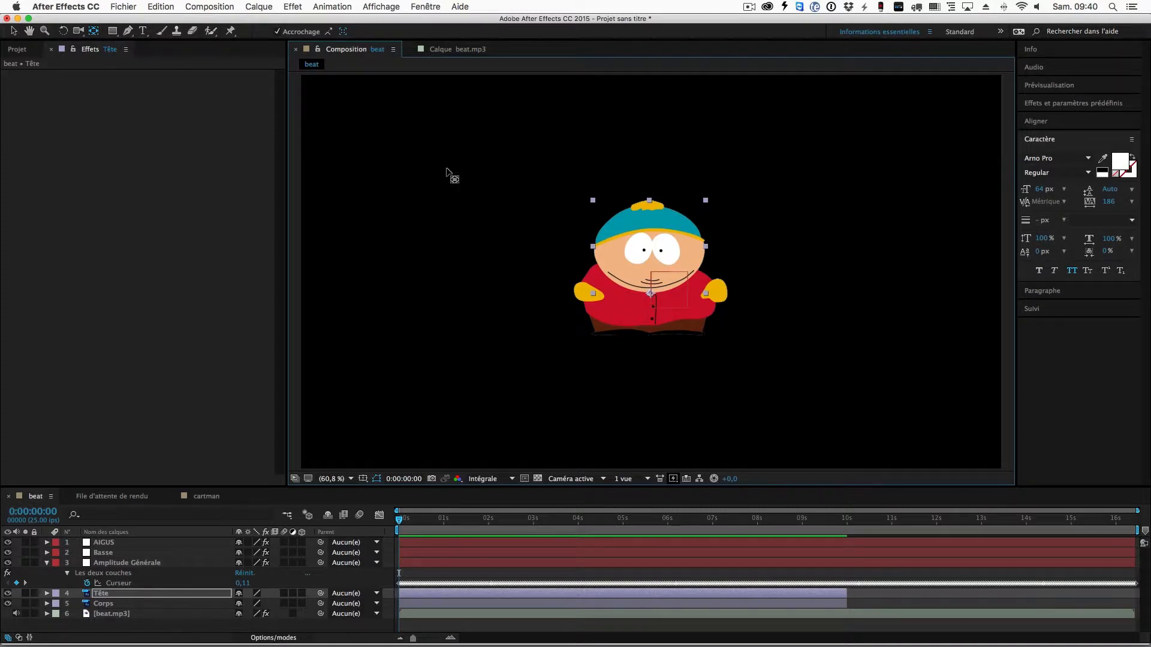
# Parent the Tête layer to the Corps layer and deselect everything
pyautogui.click(153, 596)
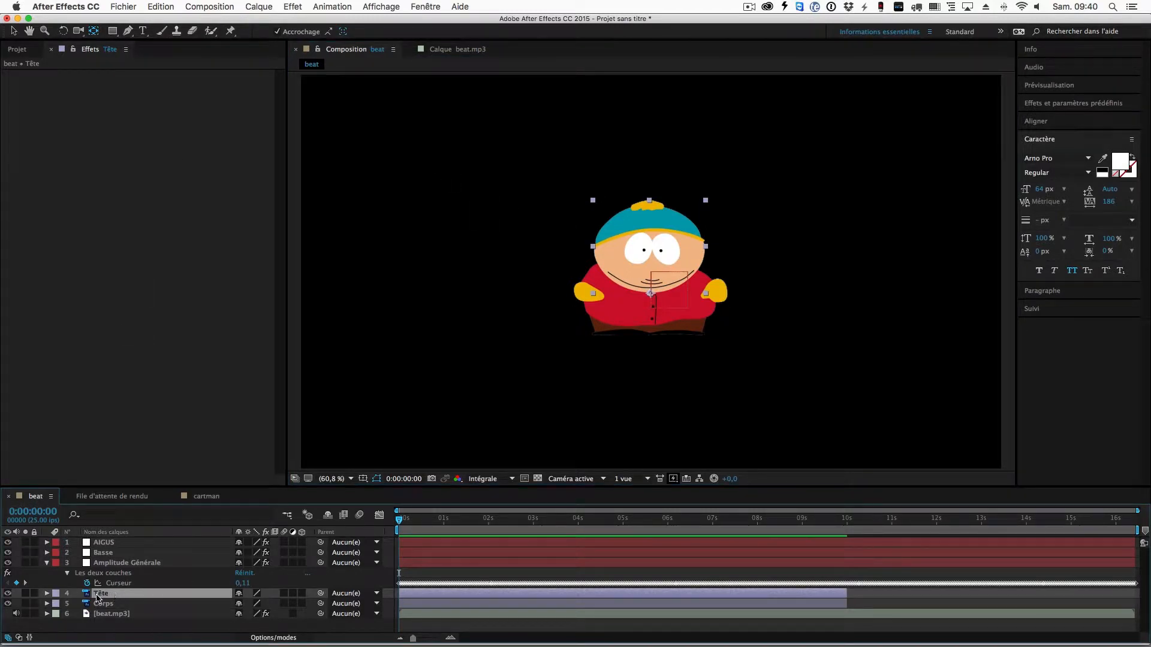
pyautogui.moveTo(320, 594); pyautogui.dragTo(103, 604)
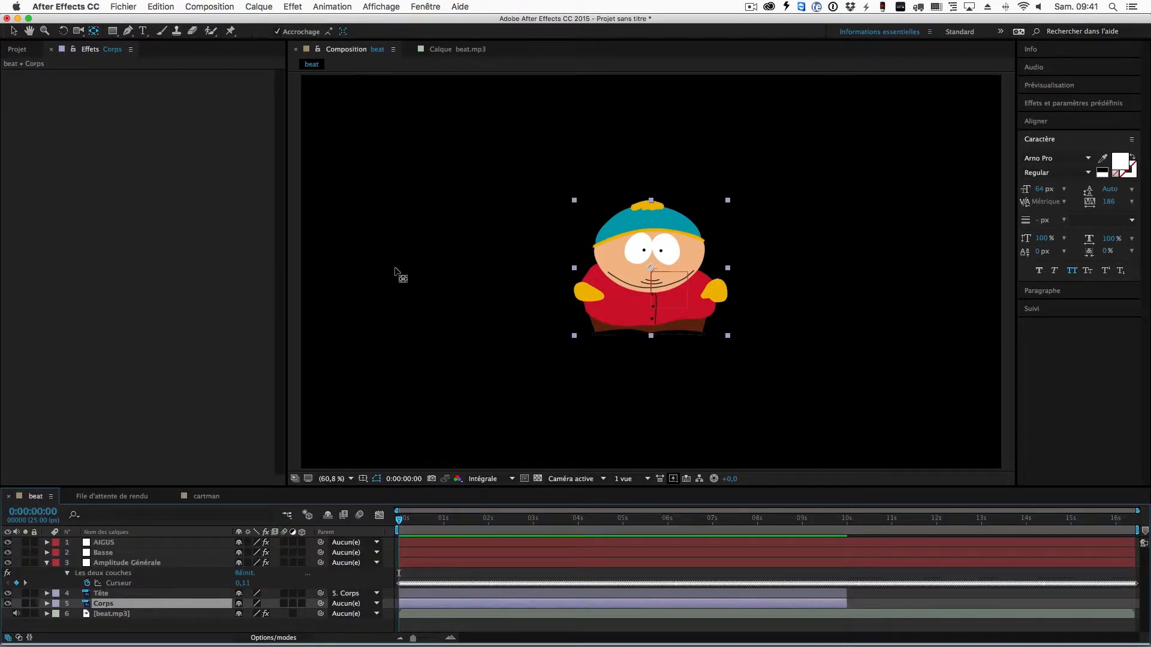
pyautogui.click(108, 631)
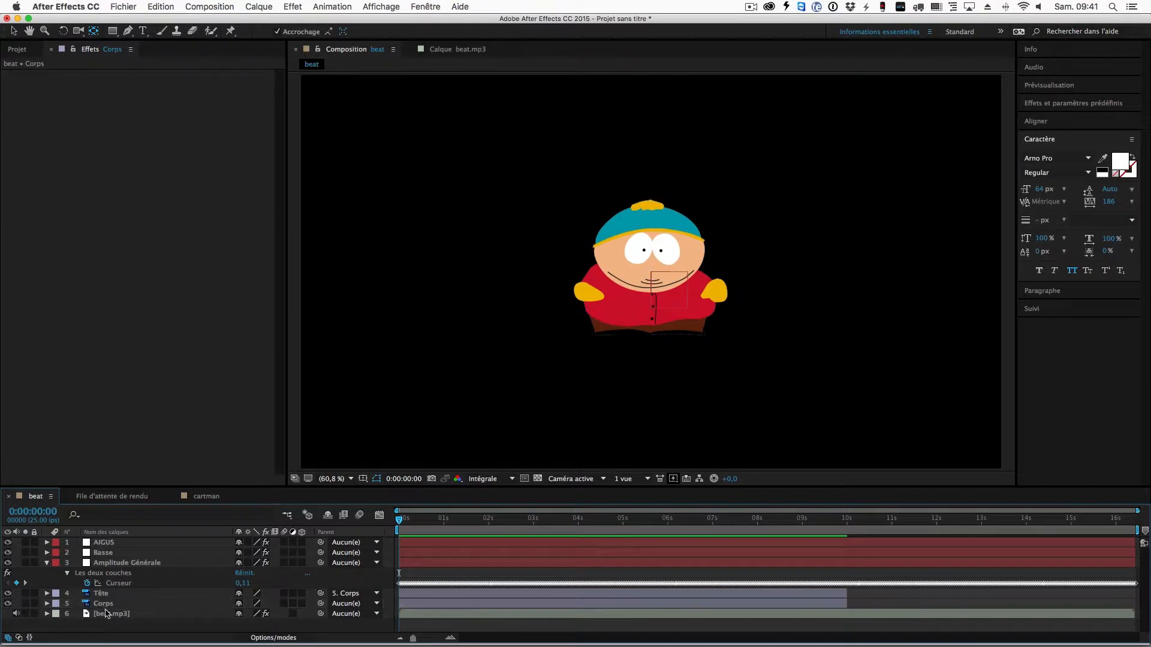
# Separate the Corps layer's Position into X and Y dimensions and set X Position to 960
pyautogui.click(105, 605)
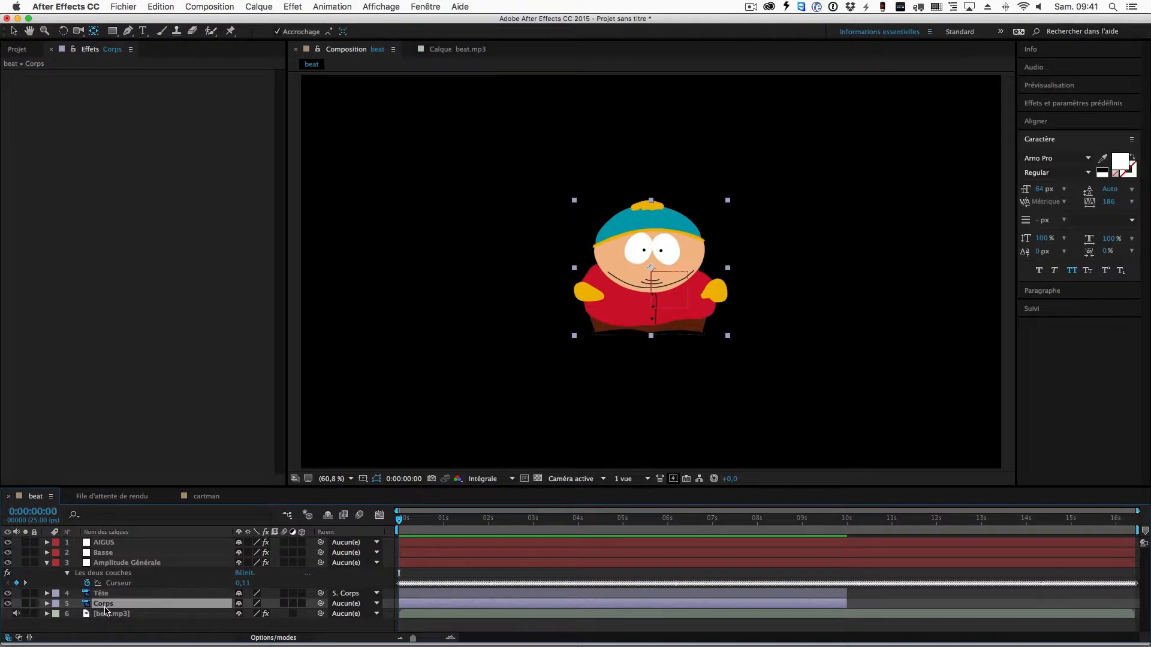
pyautogui.press('p')
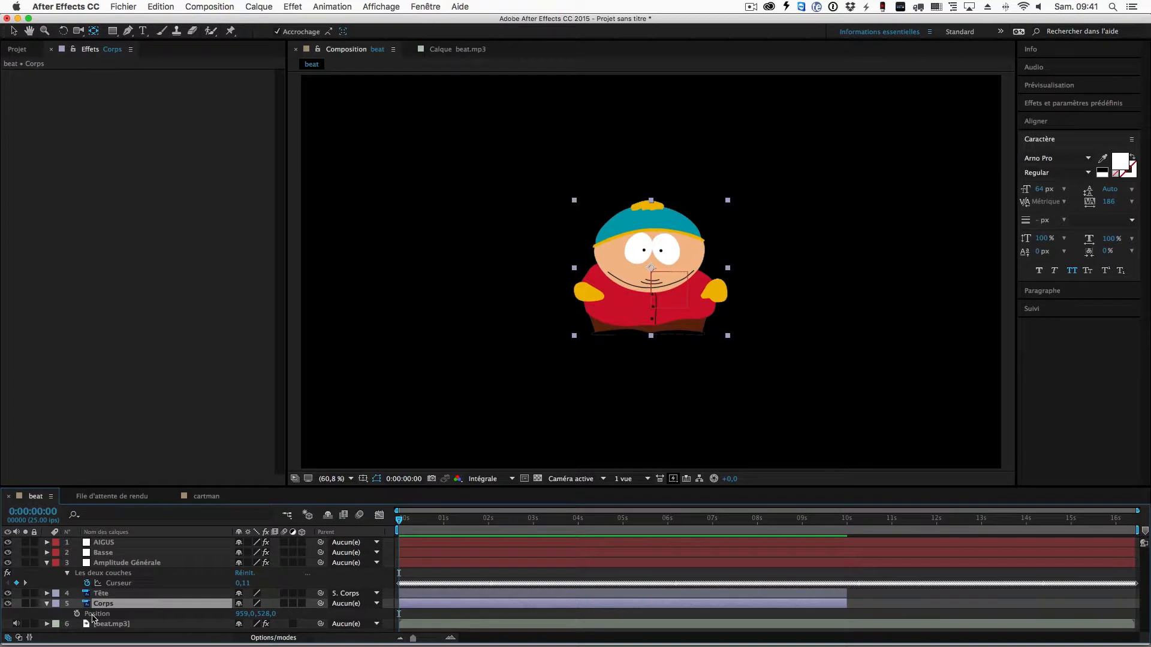
pyautogui.rightClick(93, 615)
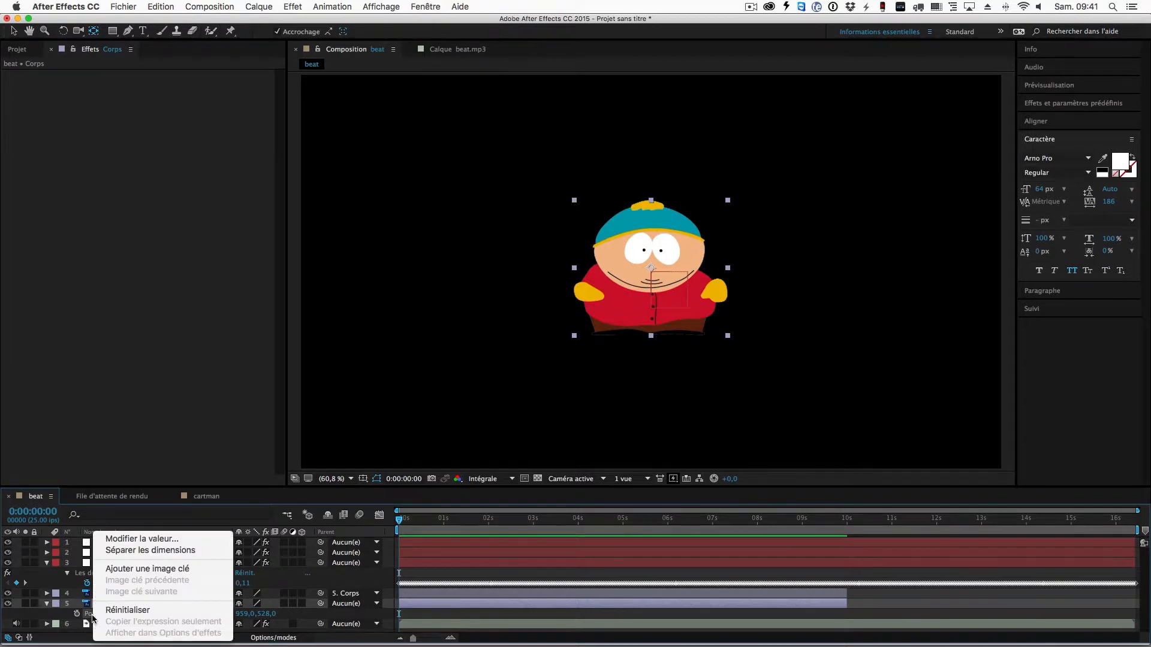
pyautogui.click(170, 551)
pyautogui.click(58, 619)
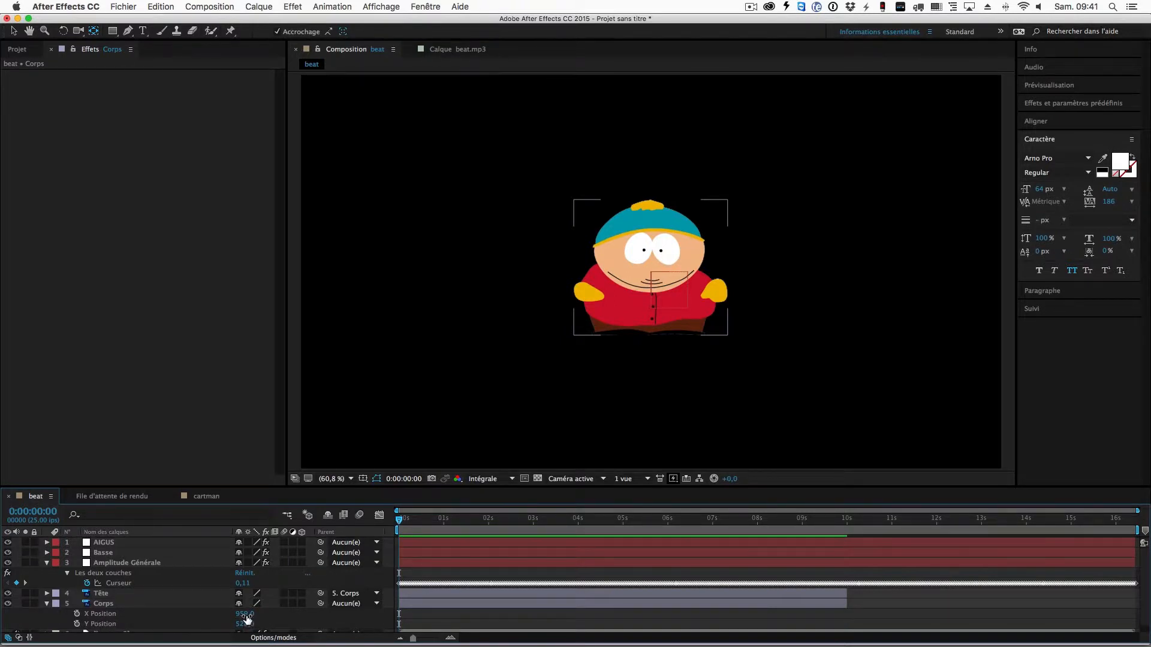
pyautogui.moveTo(245, 615)
pyautogui.mouseDown()
pyautogui.moveTo(262, 610)
pyautogui.moveTo(193, 604)
pyautogui.moveTo(275, 607)
pyautogui.moveTo(217, 607)
pyautogui.moveTo(263, 608)
pyautogui.moveTo(243, 625)
pyautogui.mouseUp()
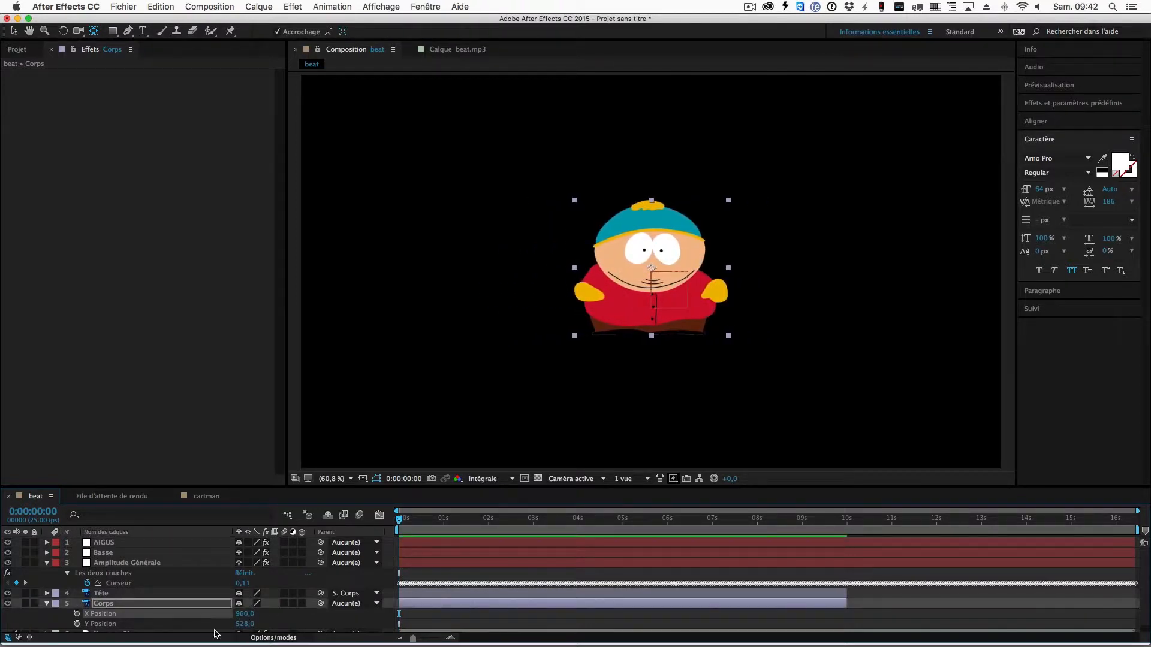
# Add an expression to the Corps layer's Y Position, enlarge the timeline, and open the expression text for editing
pyautogui.click(96, 625)
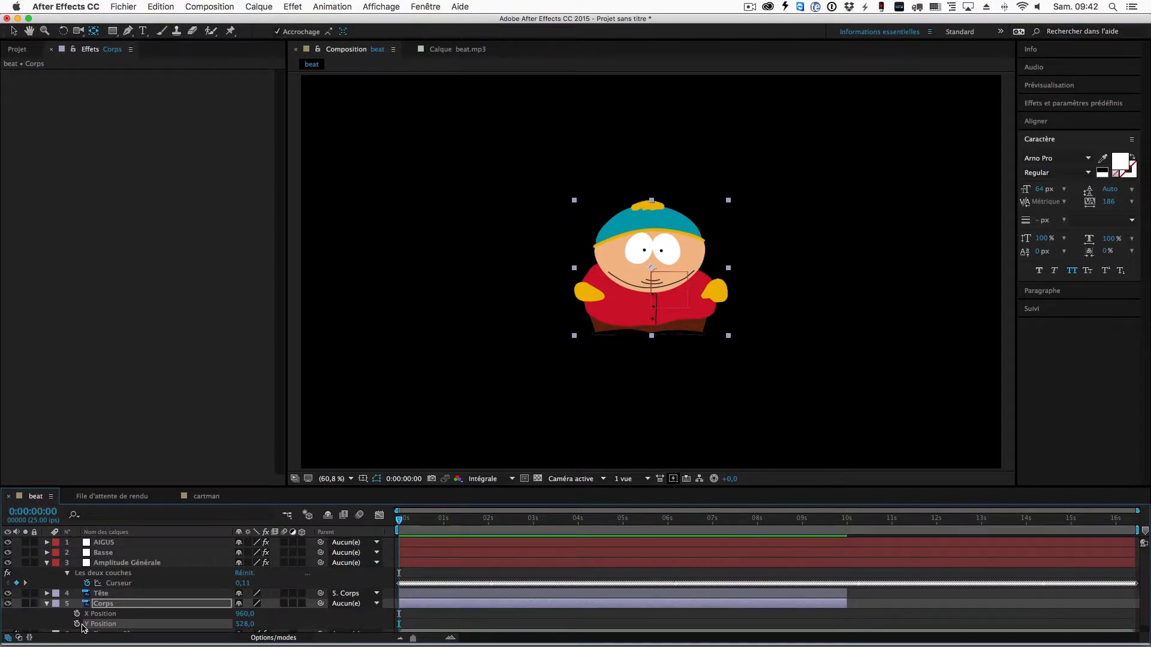
pyautogui.press('alt')
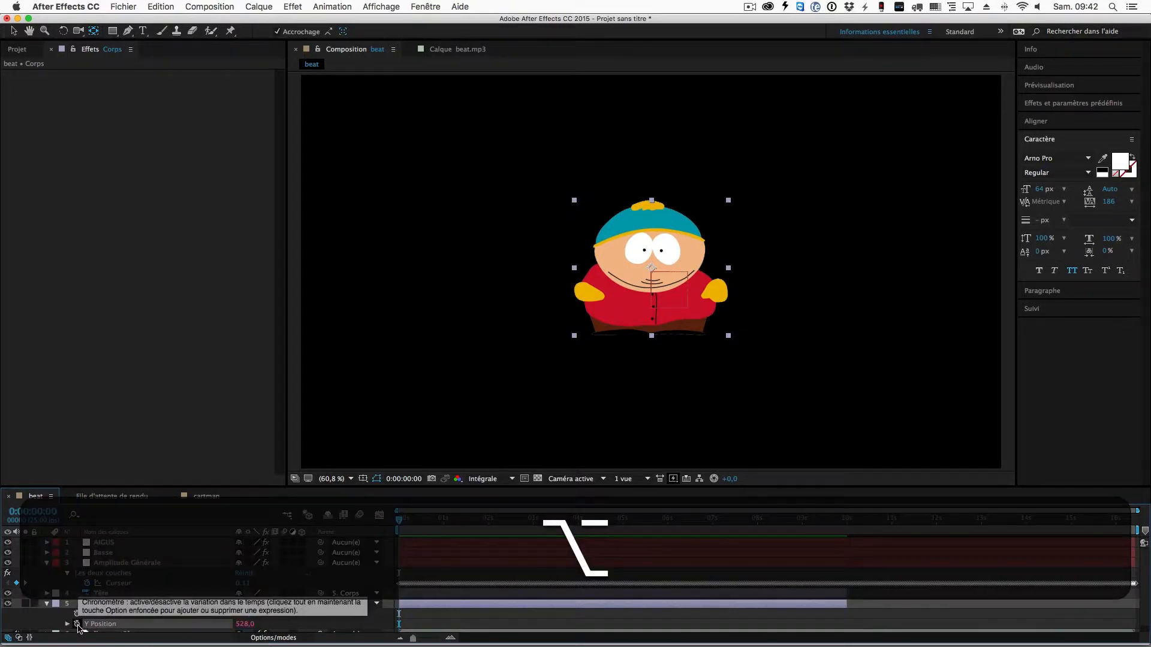
pyautogui.keyDown('alt'); pyautogui.click(76, 625); pyautogui.keyUp('alt')
pyautogui.moveTo(502, 487); pyautogui.dragTo(503, 452)
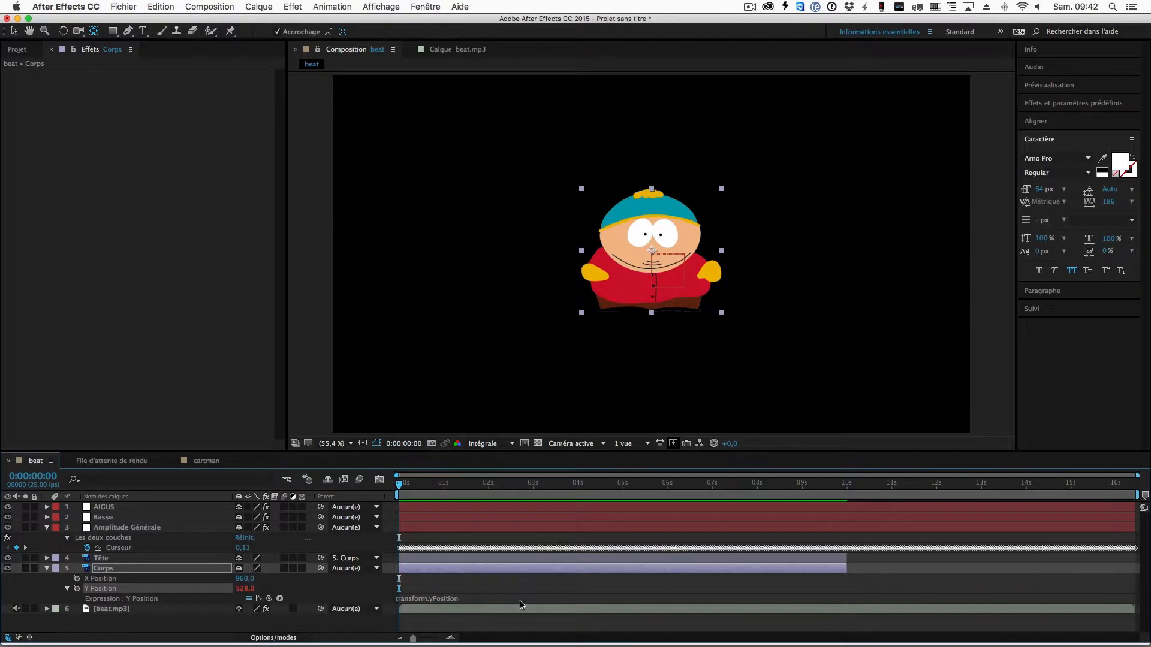
pyautogui.click(456, 600)
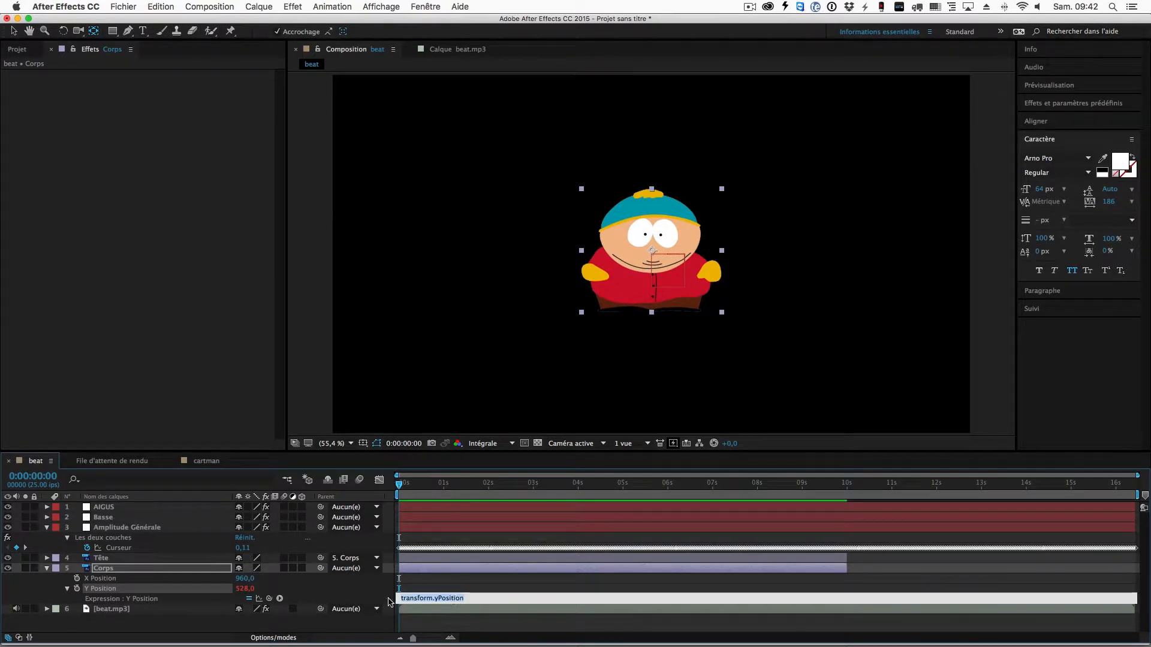
pyautogui.click(463, 600)
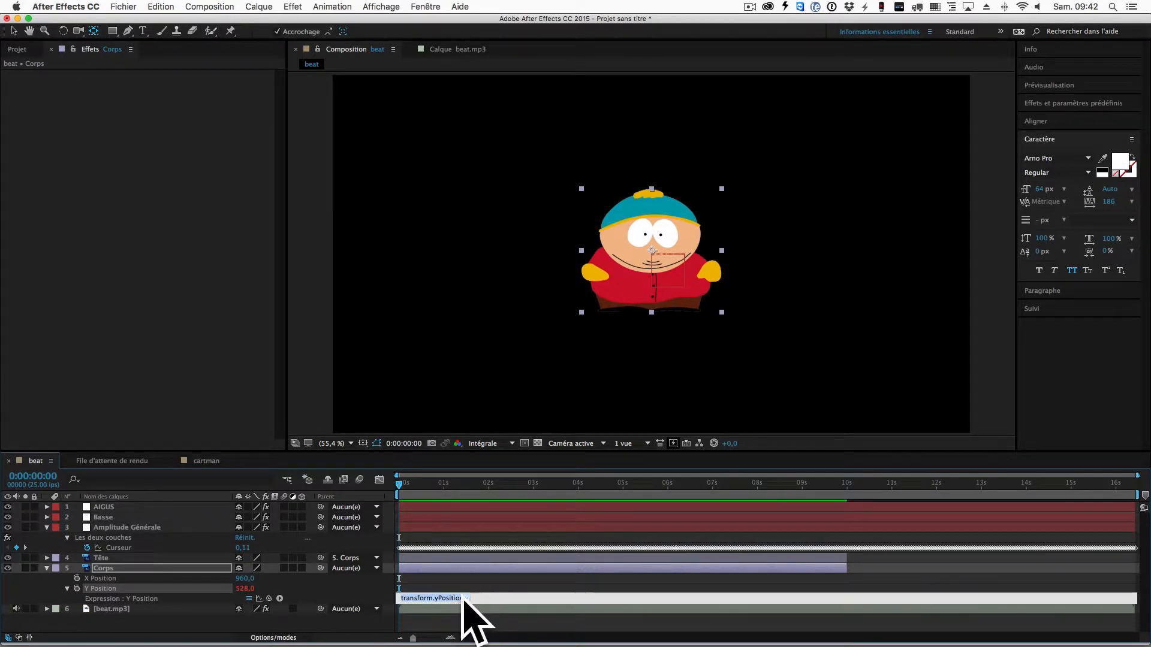
pyautogui.doubleClick(463, 599)
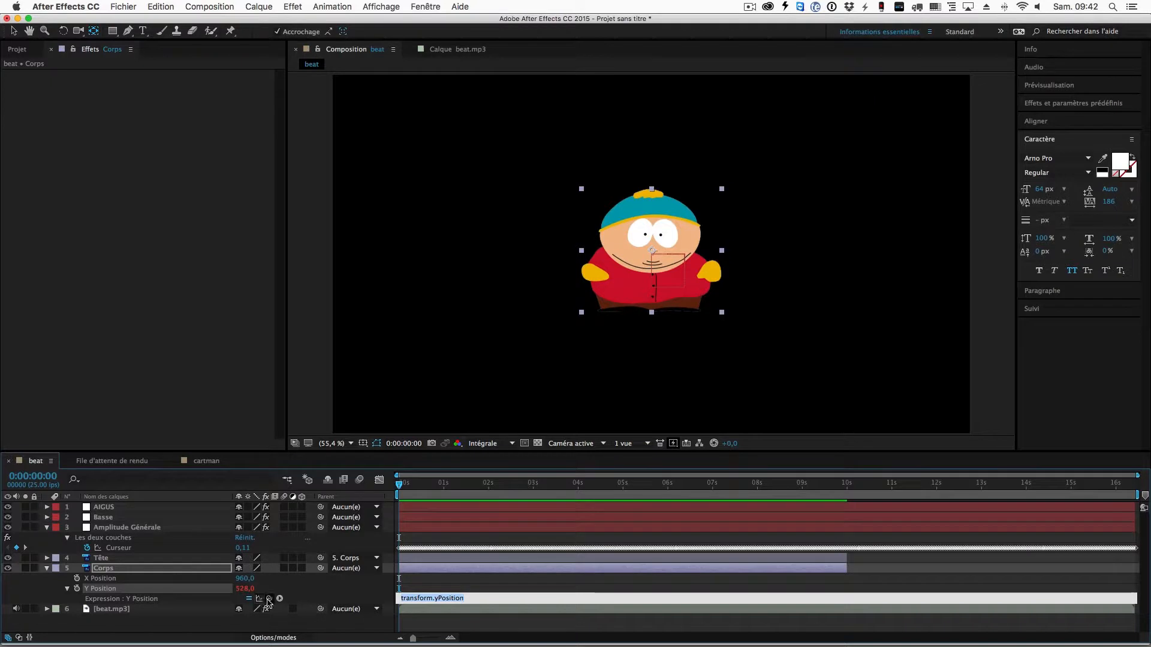
# Reveal the Basse layer's keyframed Curseur and link the Corps layer's Y Position expression to it
pyautogui.click(107, 519)
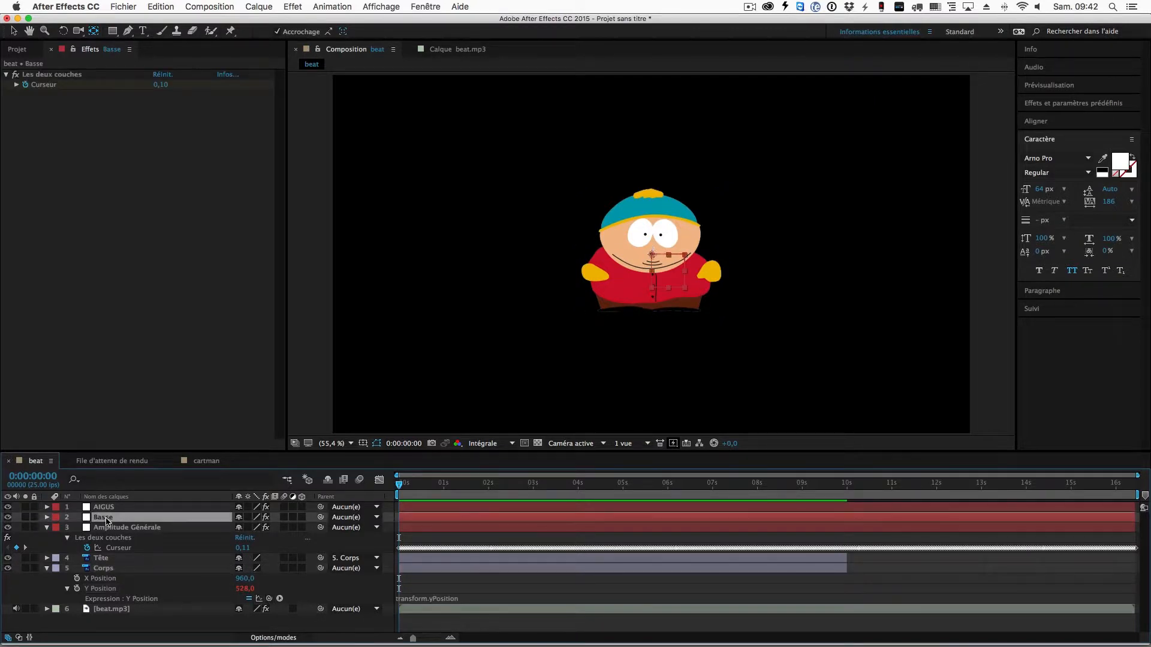
pyautogui.press('u')
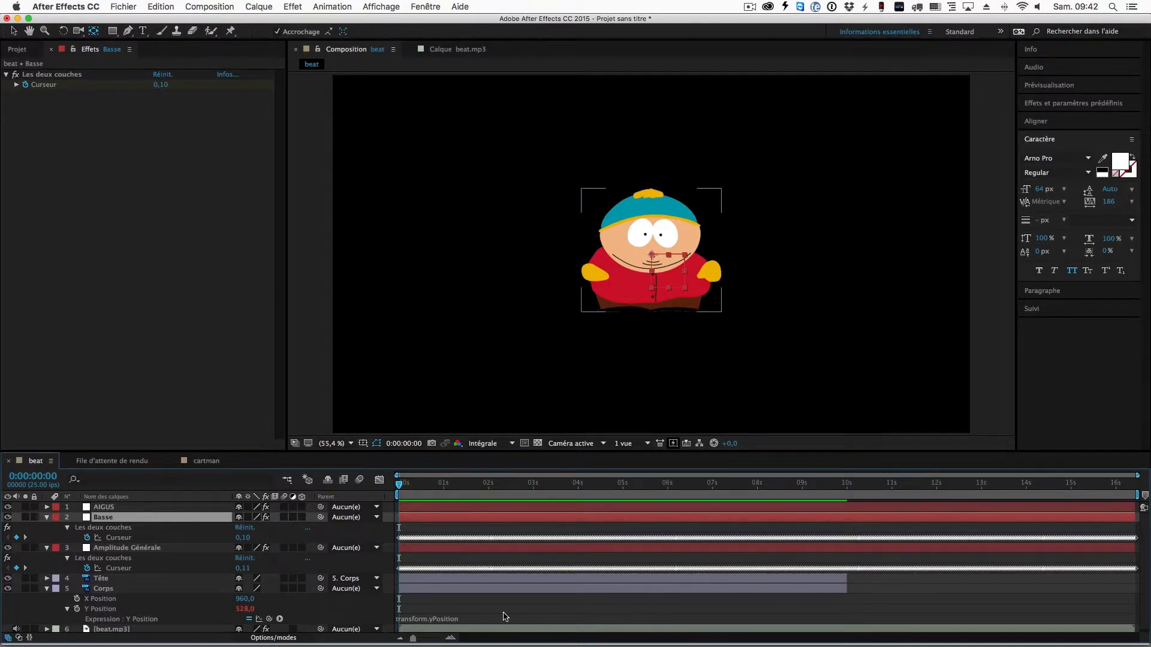
pyautogui.click(475, 619)
pyautogui.moveTo(269, 619); pyautogui.dragTo(120, 542)
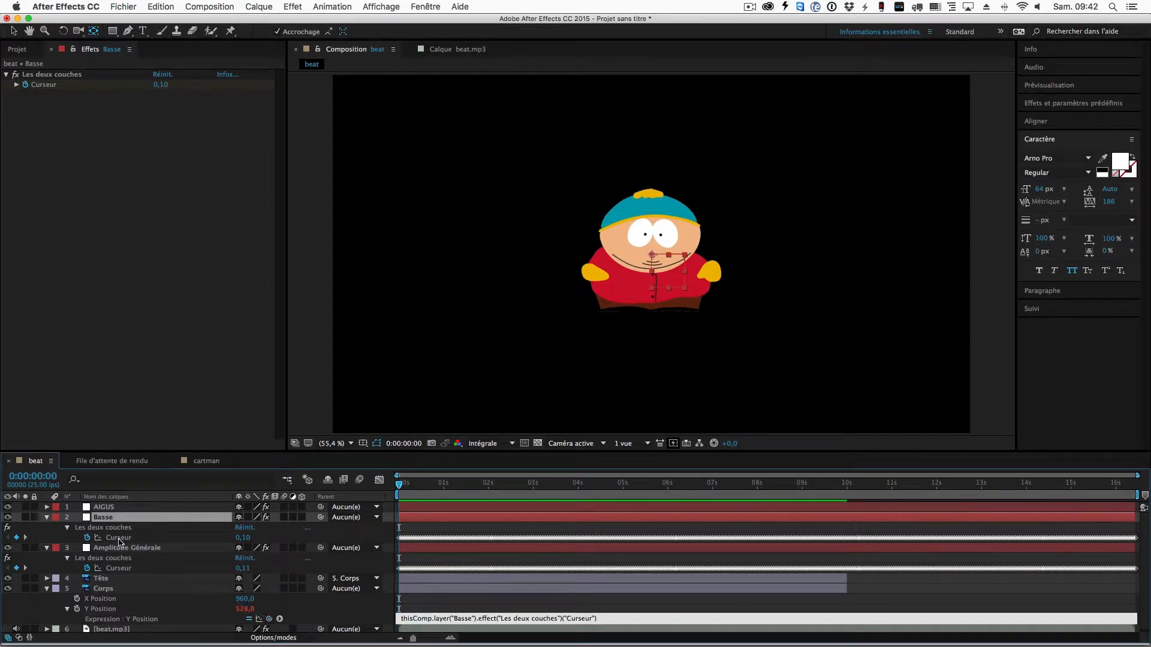
# Apply the expression, preview the linked vertical movement, and return to the start of the timeline
pyautogui.click(369, 484)
pyautogui.press('space')
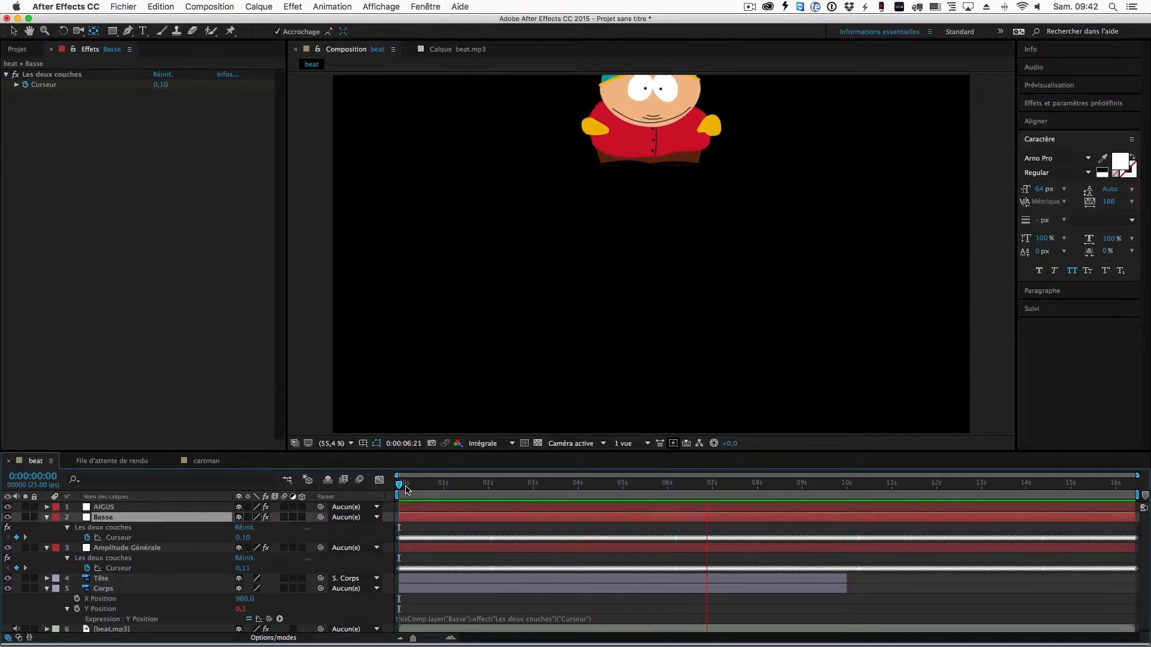
pyautogui.click(400, 489)
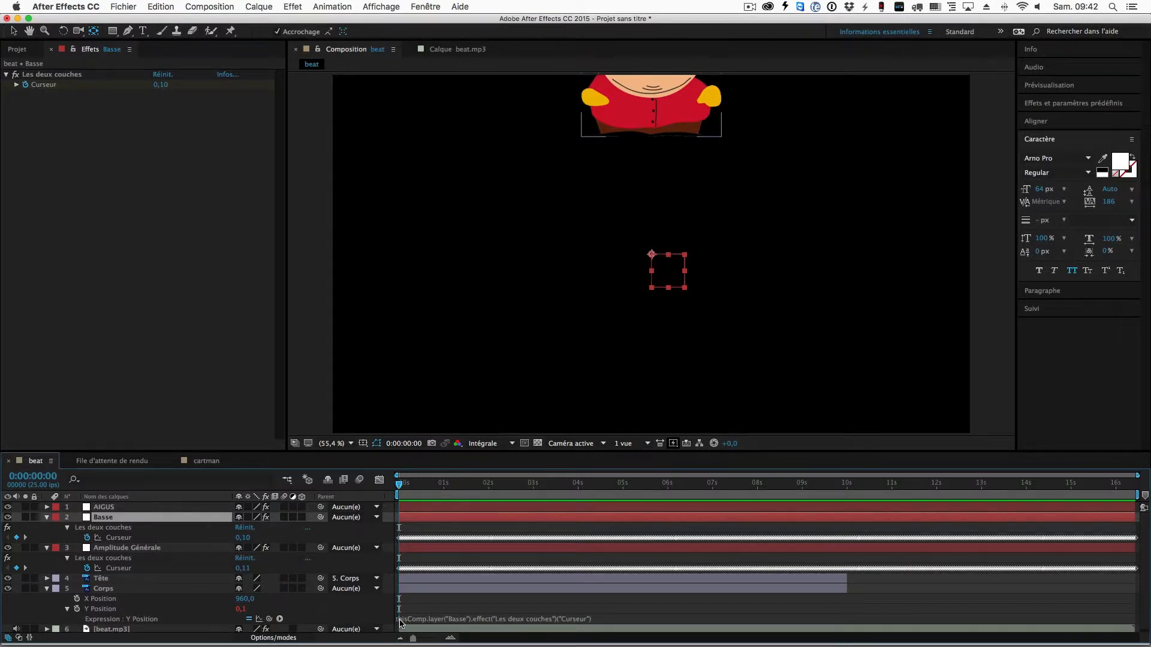
# Insert "value+" before the Basse Curseur reference in the Corps layer's Y Position expression
pyautogui.click(401, 621)
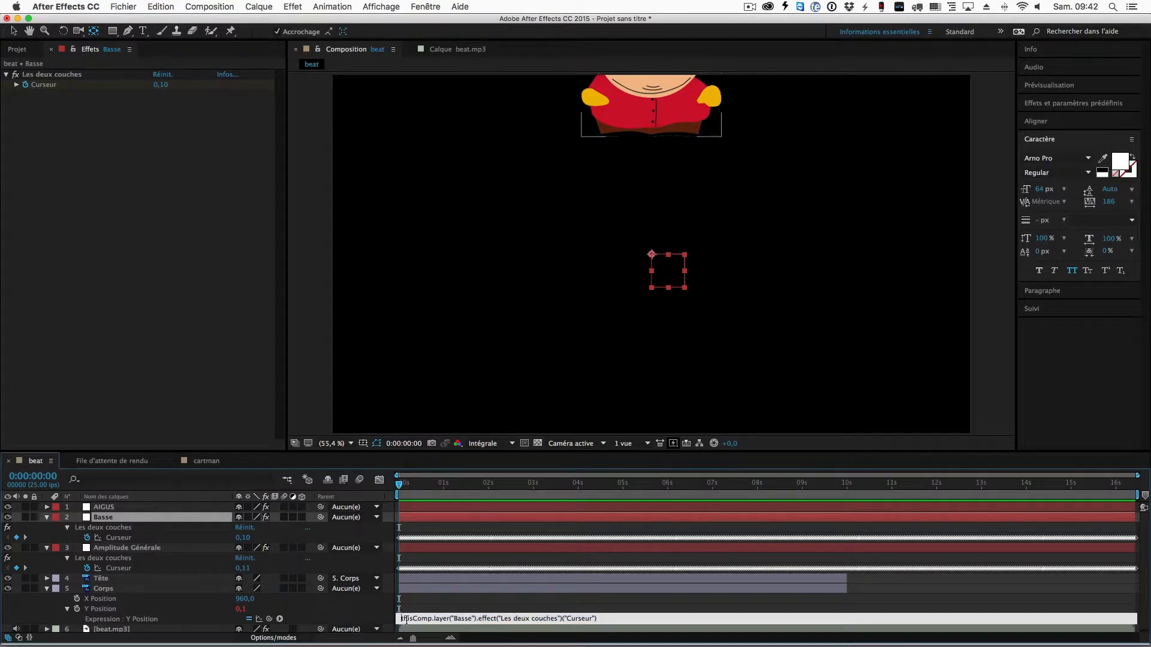
pyautogui.write('value')
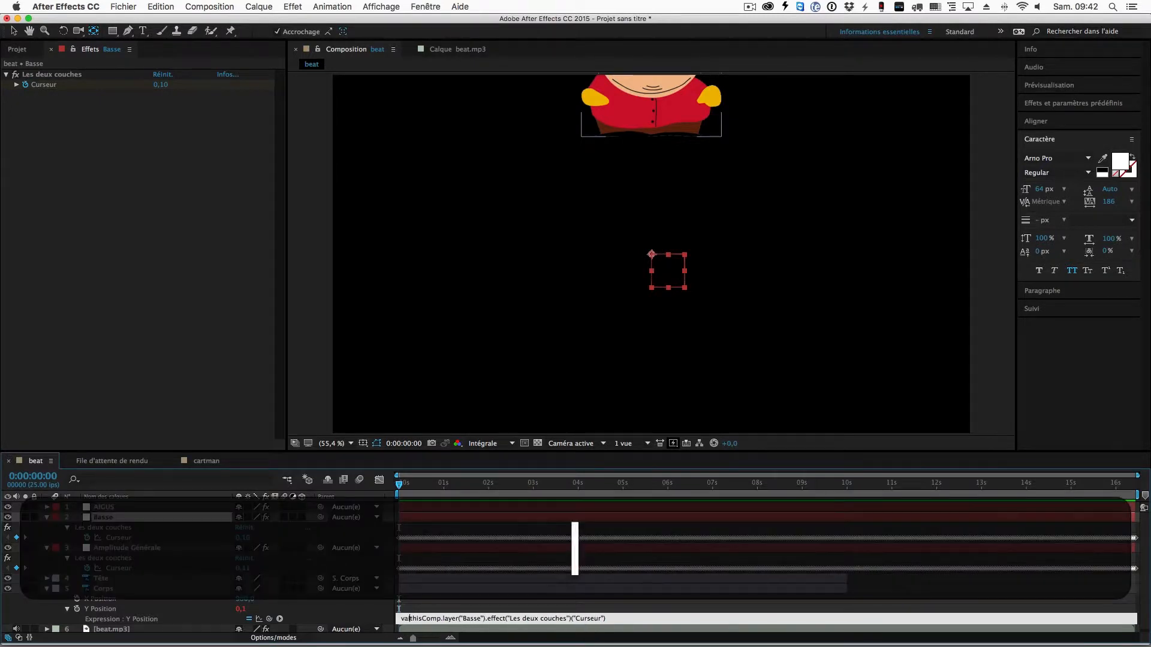
pyautogui.write('+')
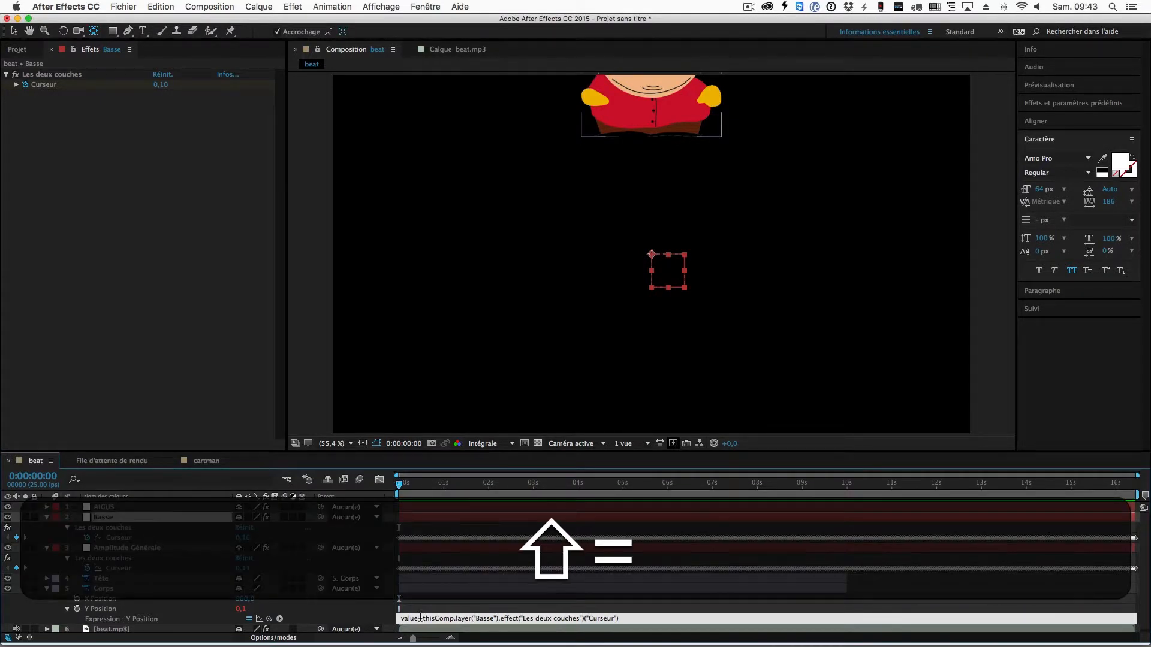
pyautogui.click(525, 604)
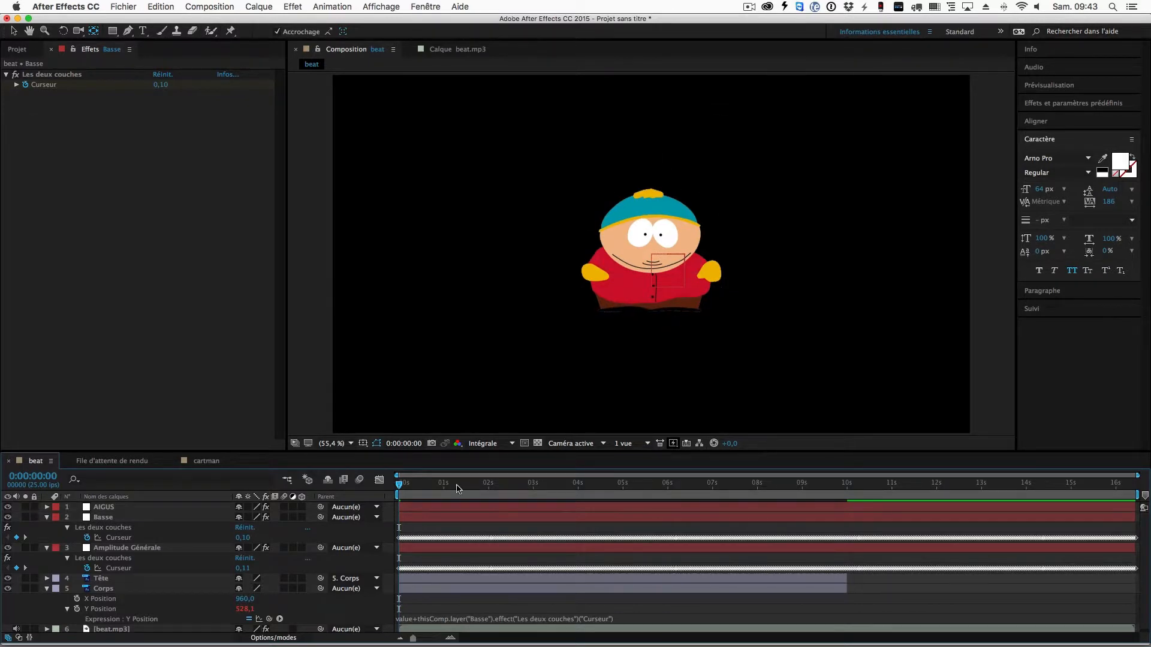
# Adjust the system volume and preview the bass-driven movement from the start of the composition
pyautogui.moveTo(402, 486); pyautogui.dragTo(333, 502)
pyautogui.click(1038, 7)
pyautogui.click(1042, 53)
pyautogui.press('space')
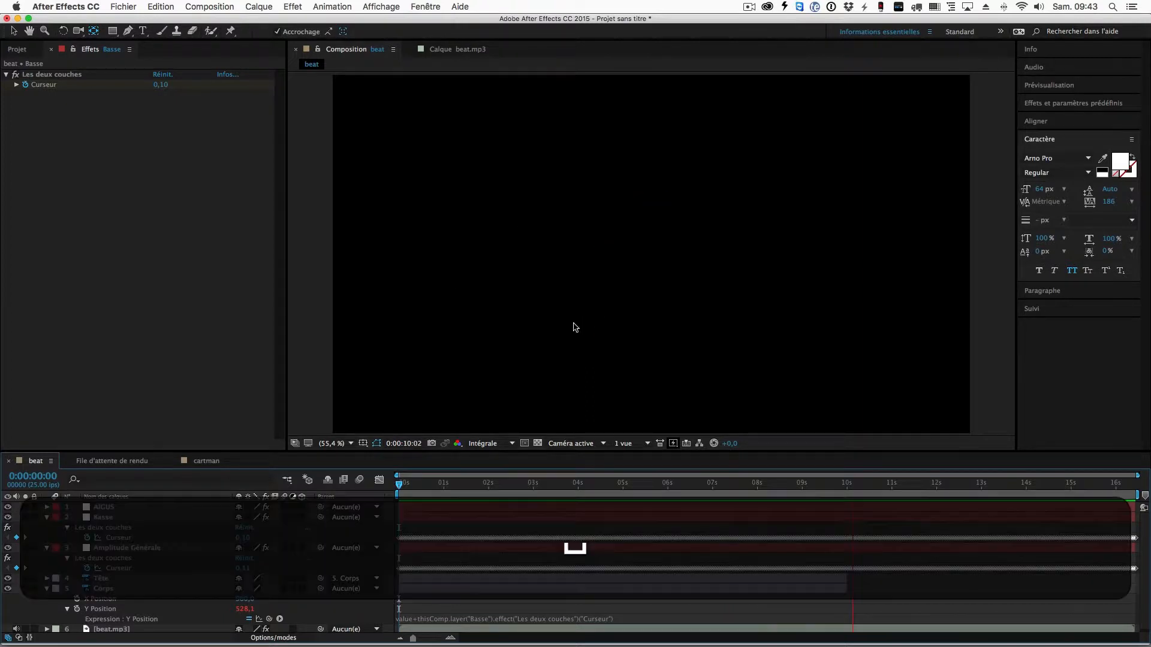
pyautogui.click(405, 484)
pyautogui.moveTo(405, 486)
pyautogui.mouseDown()
pyautogui.moveTo(426, 485)
pyautogui.moveTo(396, 485)
pyautogui.mouseUp()
# Replace the plus sign with a minus in the Corps layer's Y Position expression so it starts with "value-"
pyautogui.click(416, 621)
pyautogui.click(422, 619)
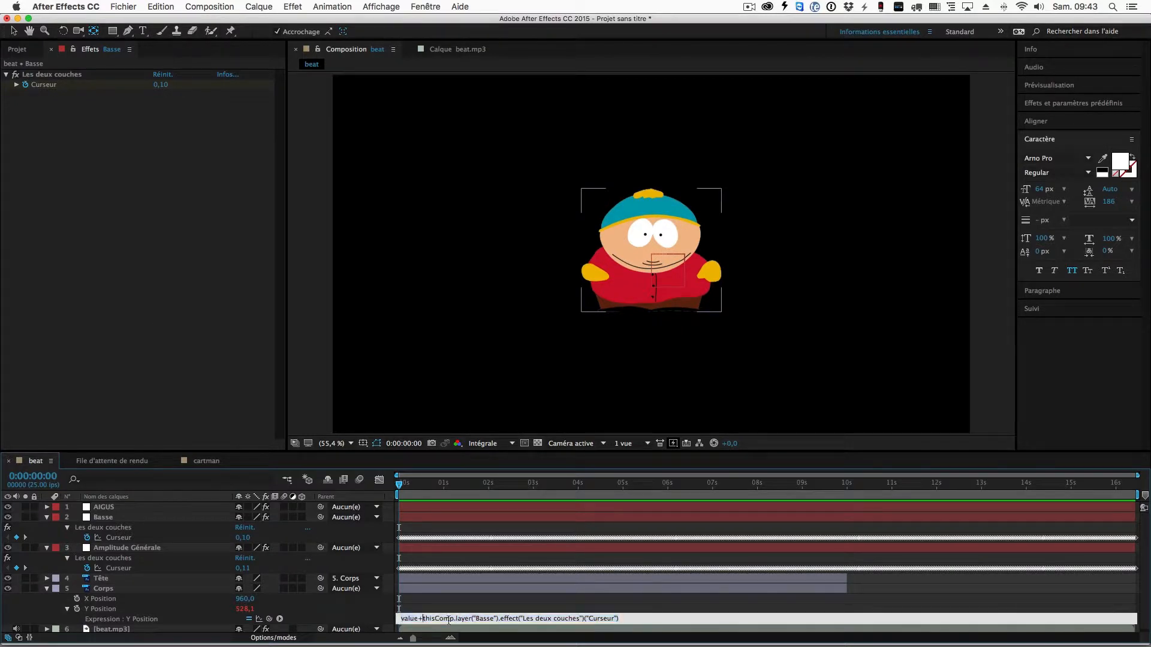
pyautogui.press('BackSpace')
pyautogui.write('-')
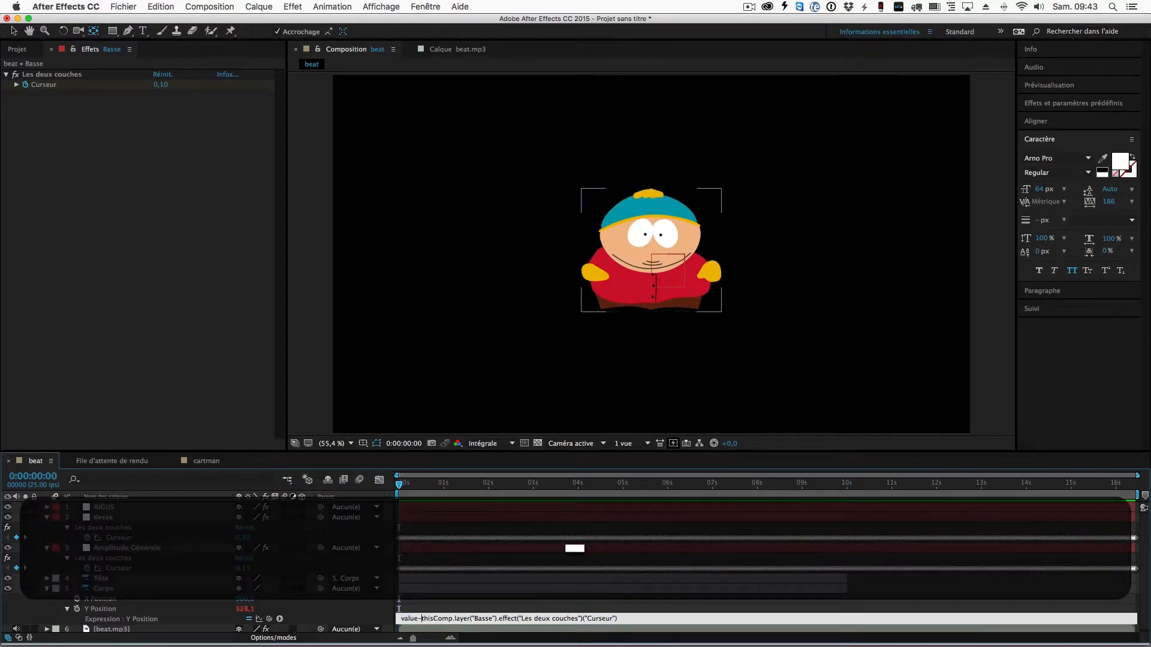
pyautogui.click(410, 485)
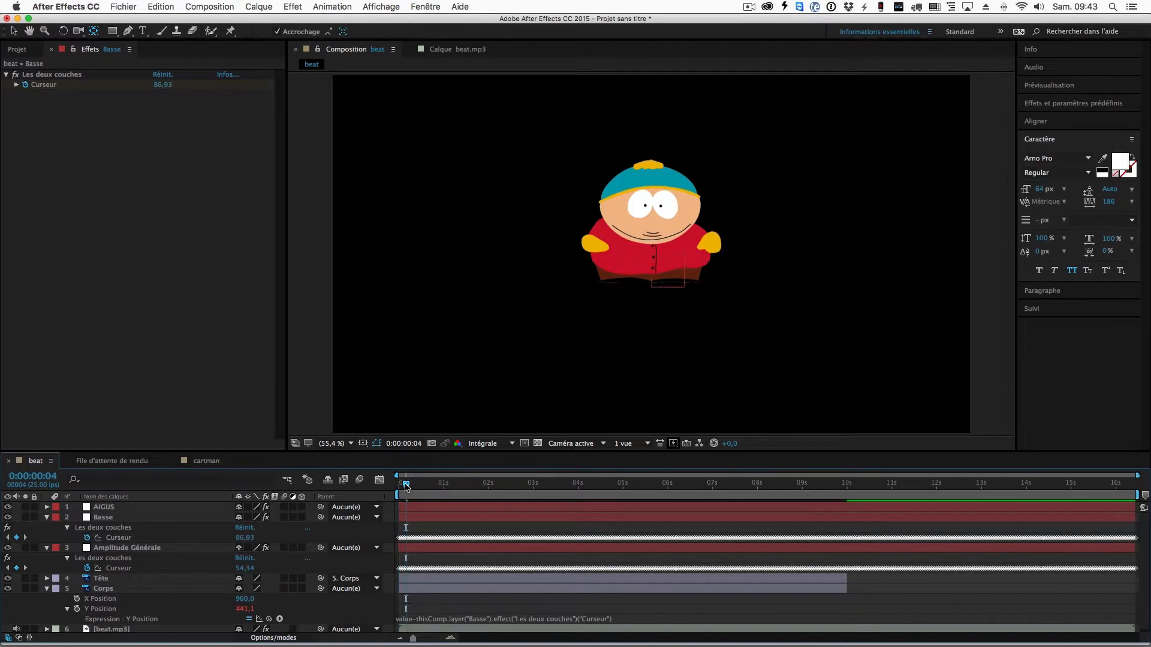
# Check the inverted bass-driven movement at the beginning of the timeline and return to the first frame
pyautogui.moveTo(398, 487); pyautogui.dragTo(374, 488)
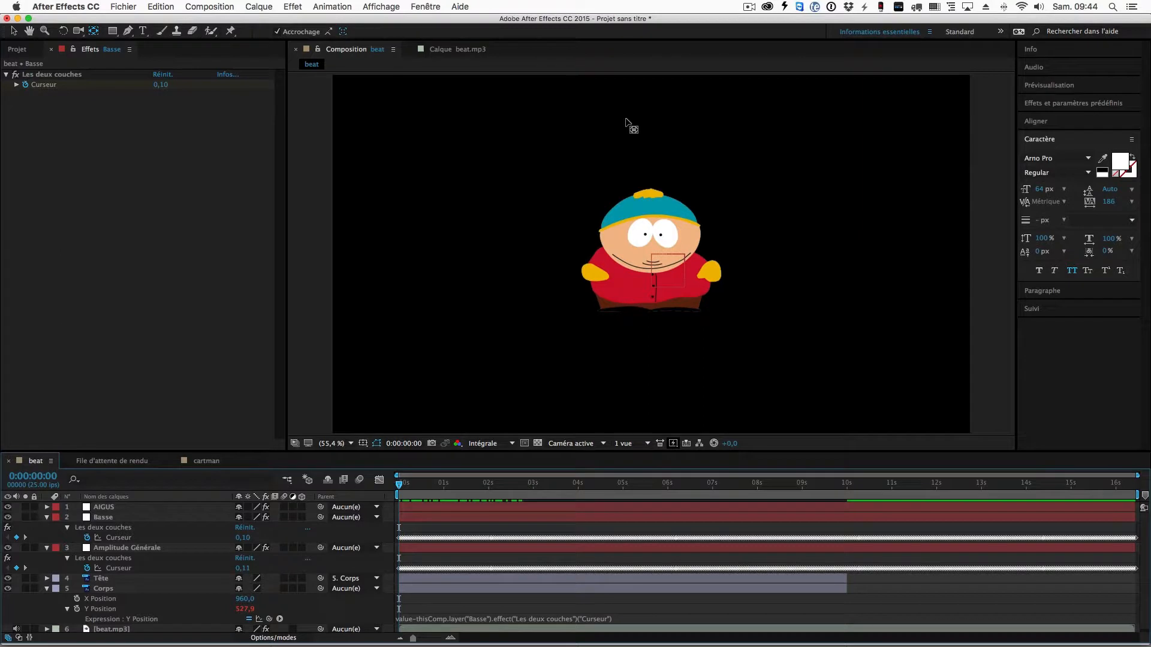
pyautogui.click(404, 485)
pyautogui.moveTo(403, 485)
pyautogui.mouseDown()
pyautogui.moveTo(417, 487)
pyautogui.moveTo(381, 487)
pyautogui.mouseUp()
# Add the expression wiggle(.5,20) to the Corps layer's X Position and preview the combined movement
pyautogui.press('alt')
pyautogui.keyDown('alt'); pyautogui.click(76, 599); pyautogui.keyUp('alt')
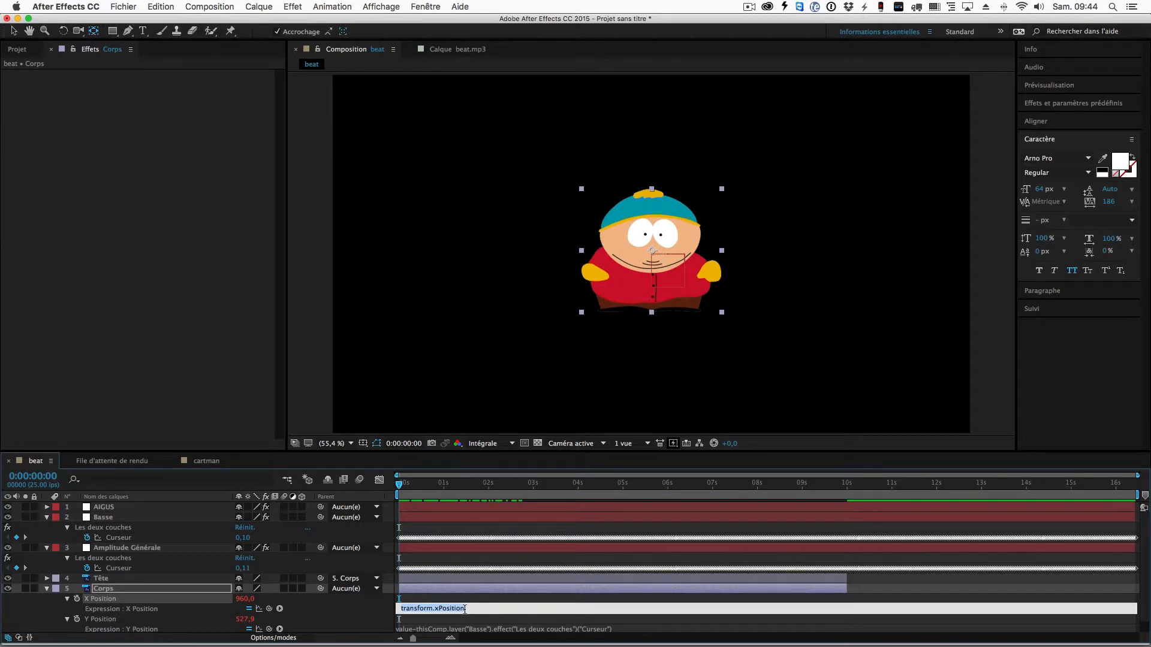
pyautogui.write('wigg')
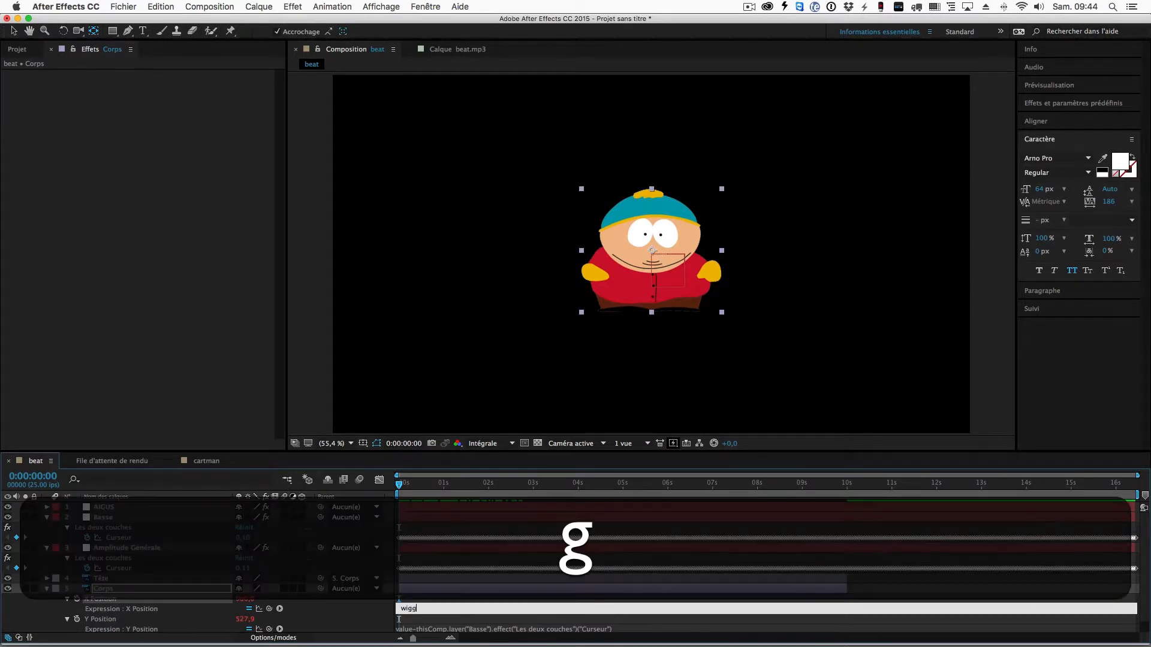
pyautogui.write('le()')
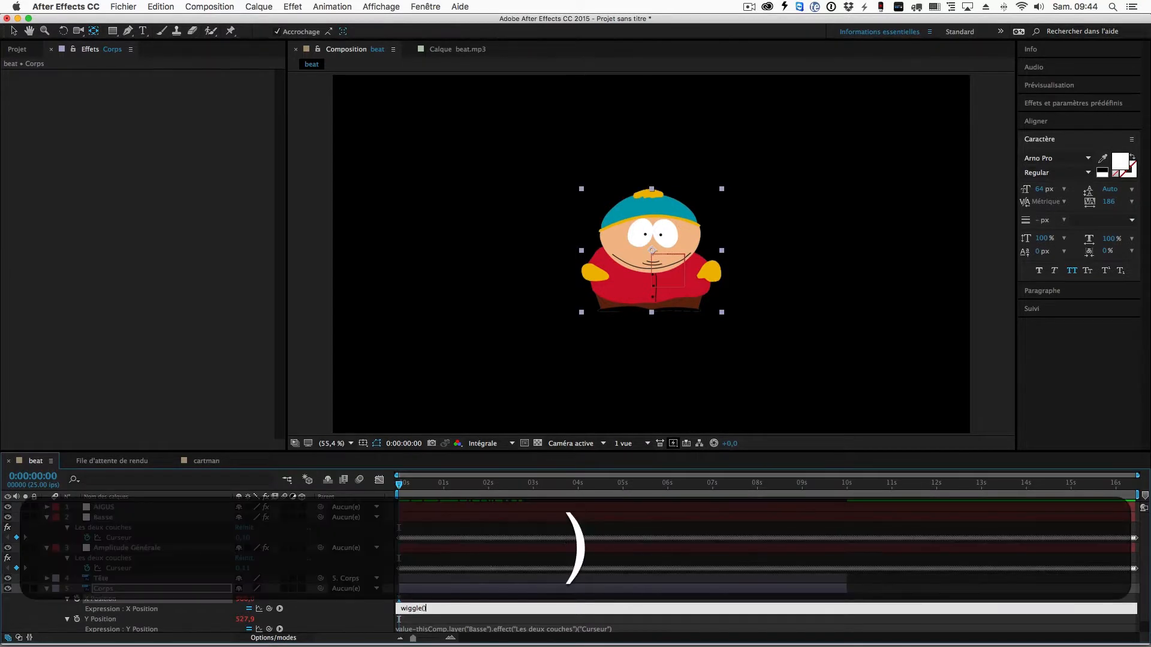
pyautogui.press('Left')
pyautogui.press('shift')
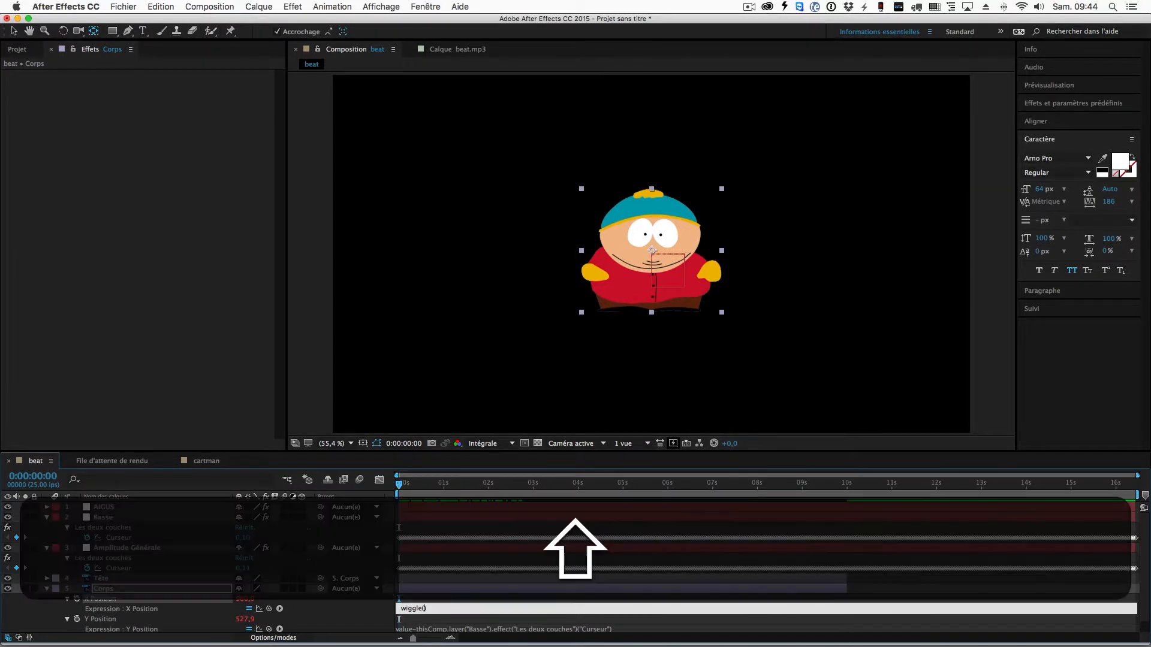
pyautogui.write('.5')
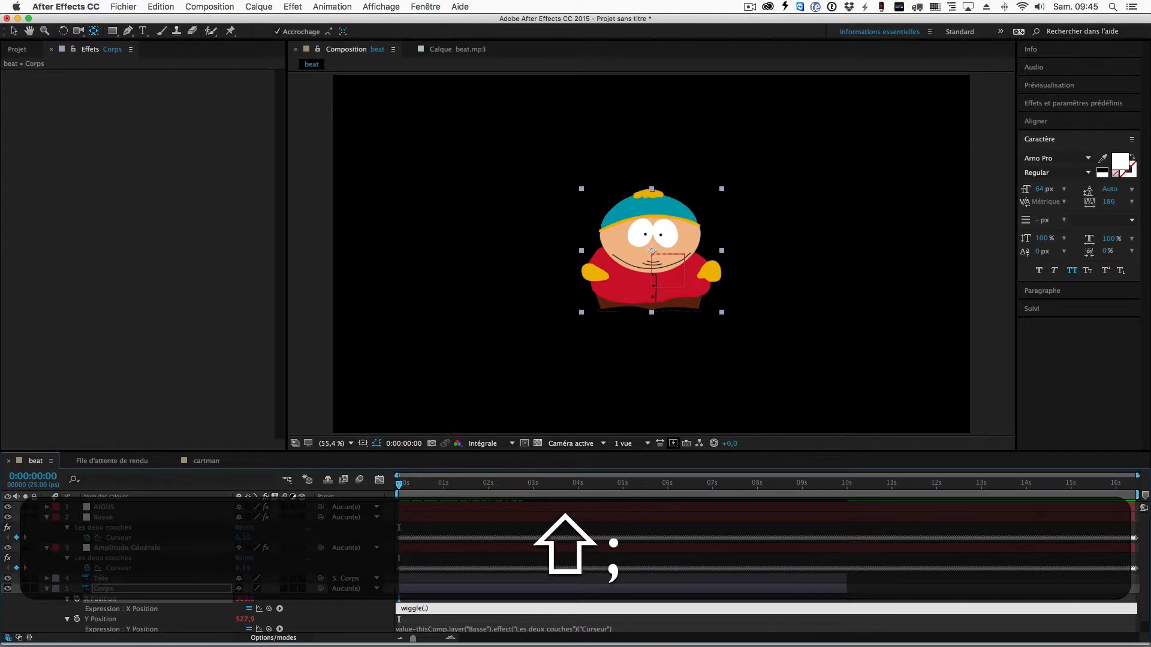
pyautogui.write(',20')
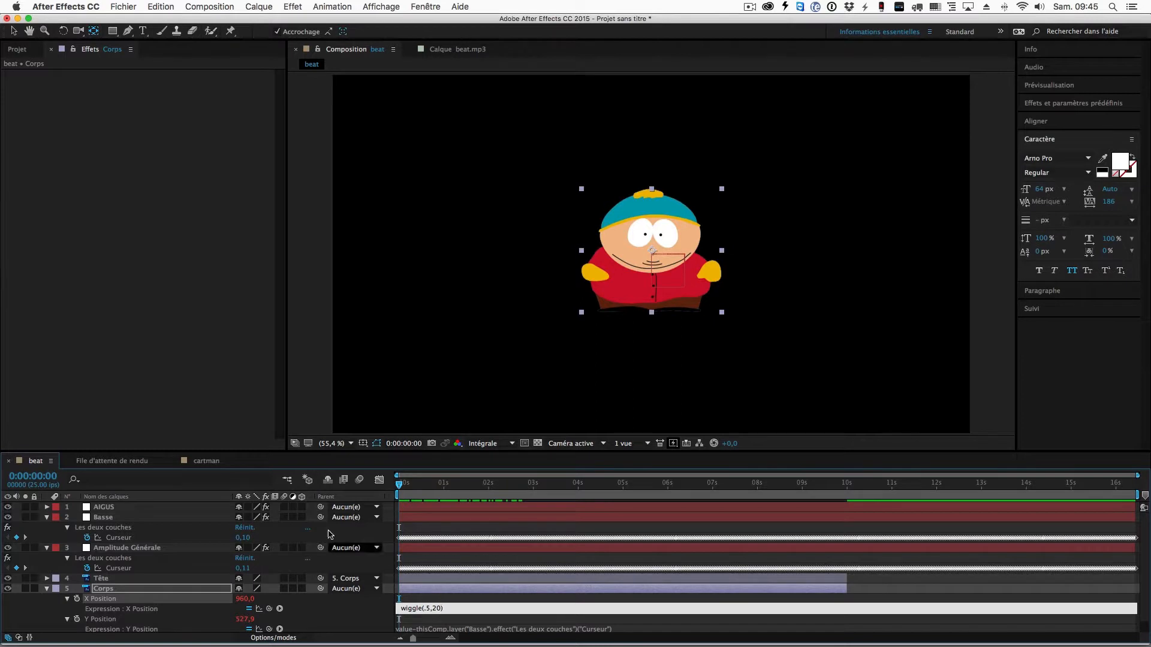
pyautogui.click(417, 479)
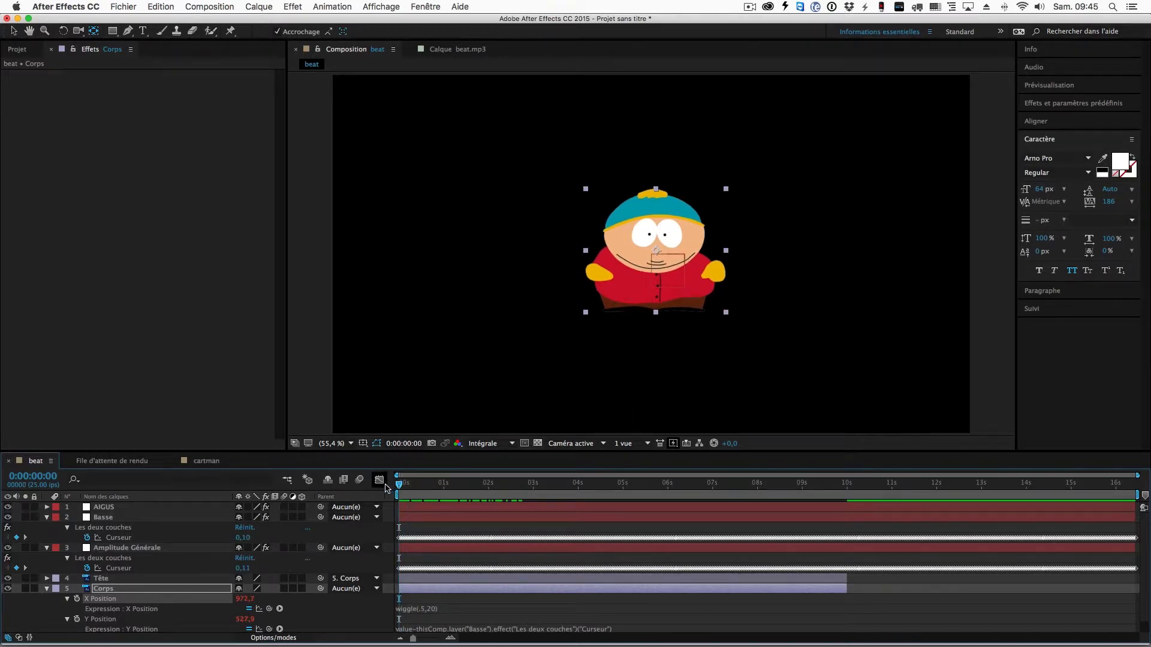
pyautogui.press('space')
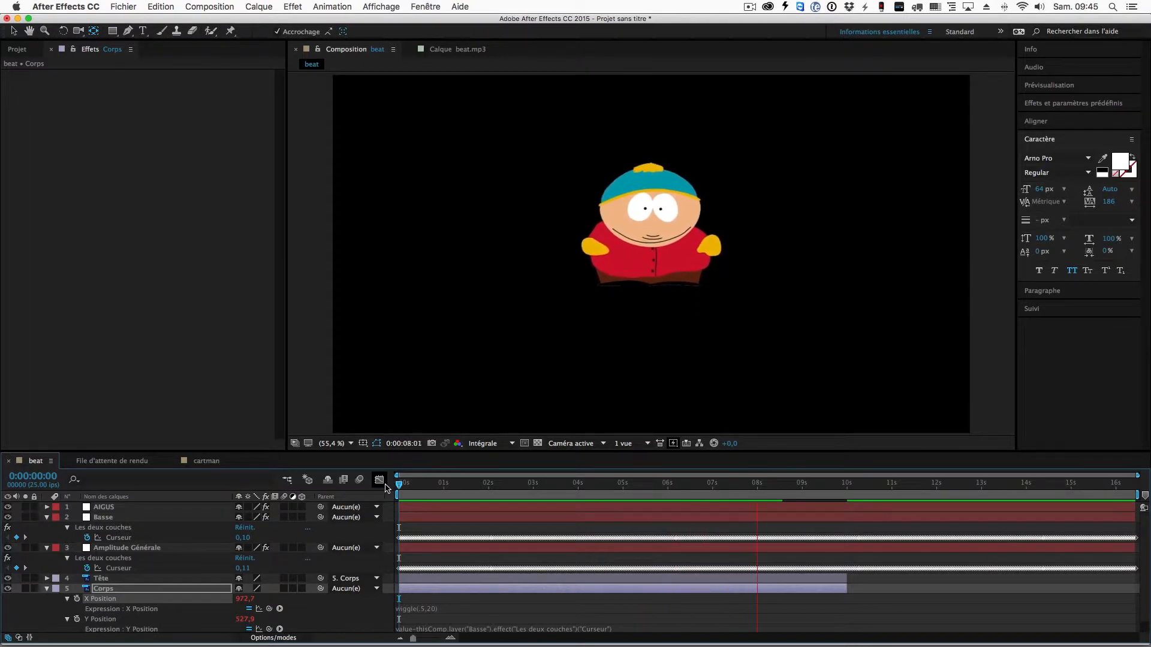
pyautogui.press('space')
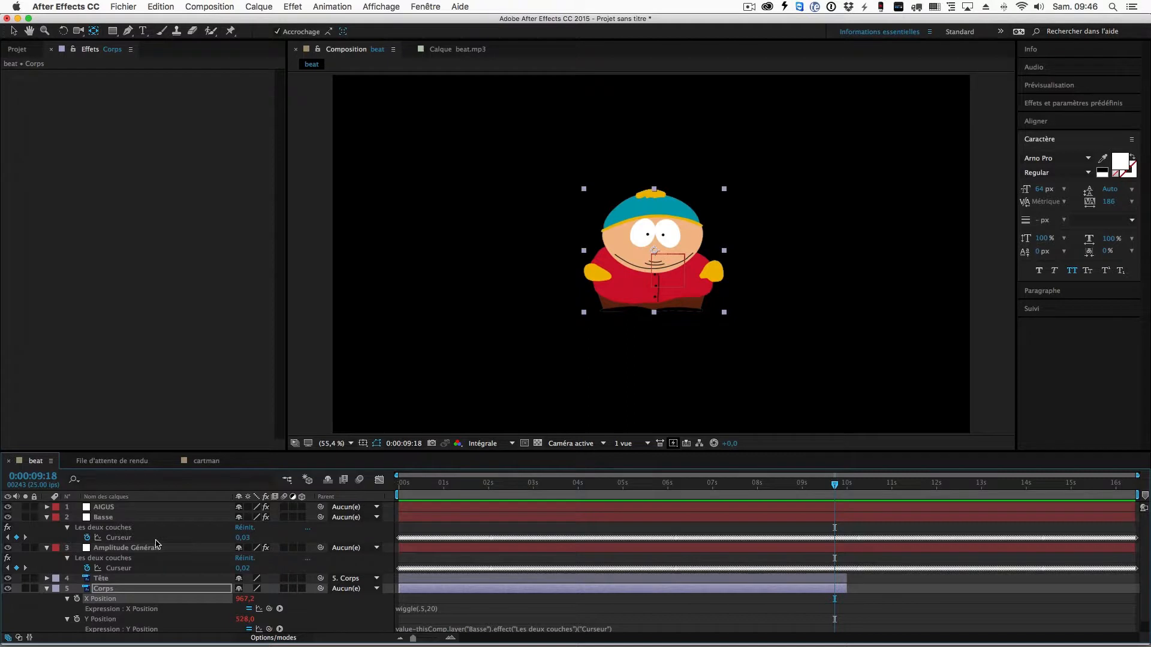
# Reveal the Tête layer's Echelle property, enlarge the timeline area and enable an expression on that property
pyautogui.click(157, 579)
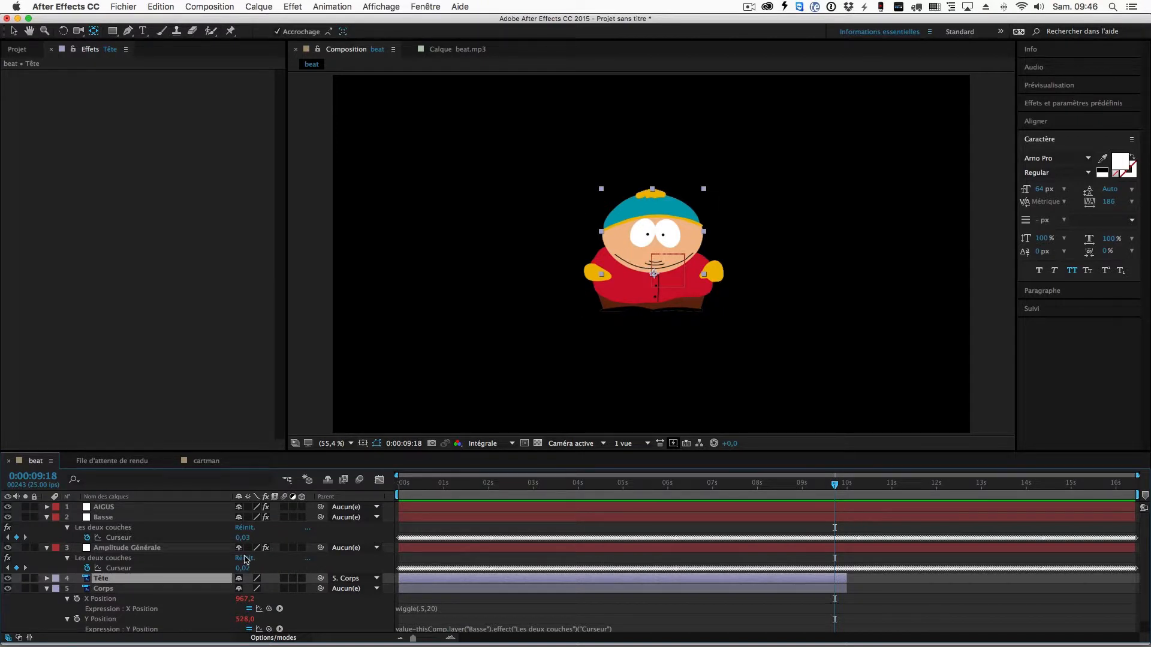
pyautogui.press('s')
pyautogui.moveTo(508, 451); pyautogui.dragTo(504, 390)
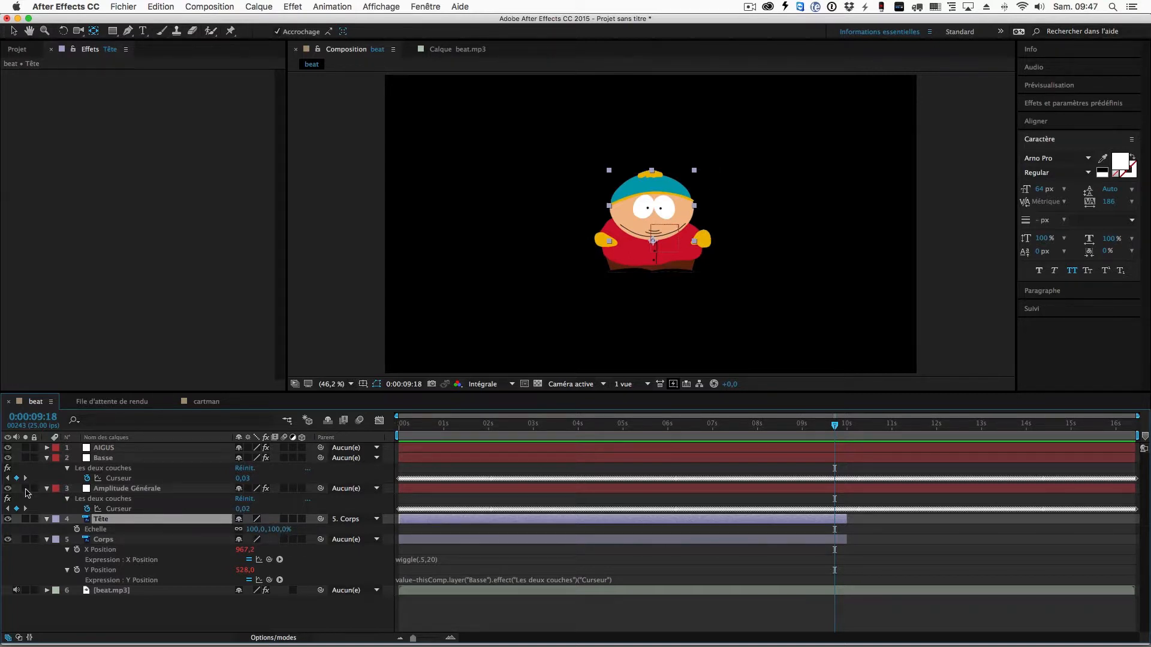
pyautogui.click(93, 531)
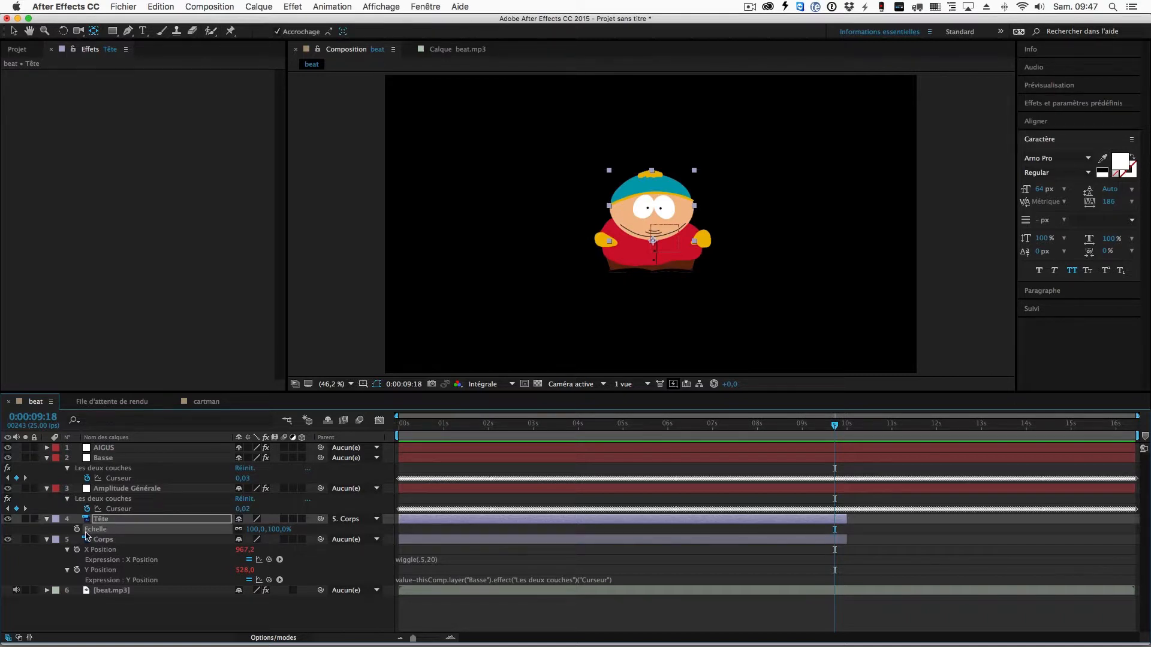
pyautogui.press('alt')
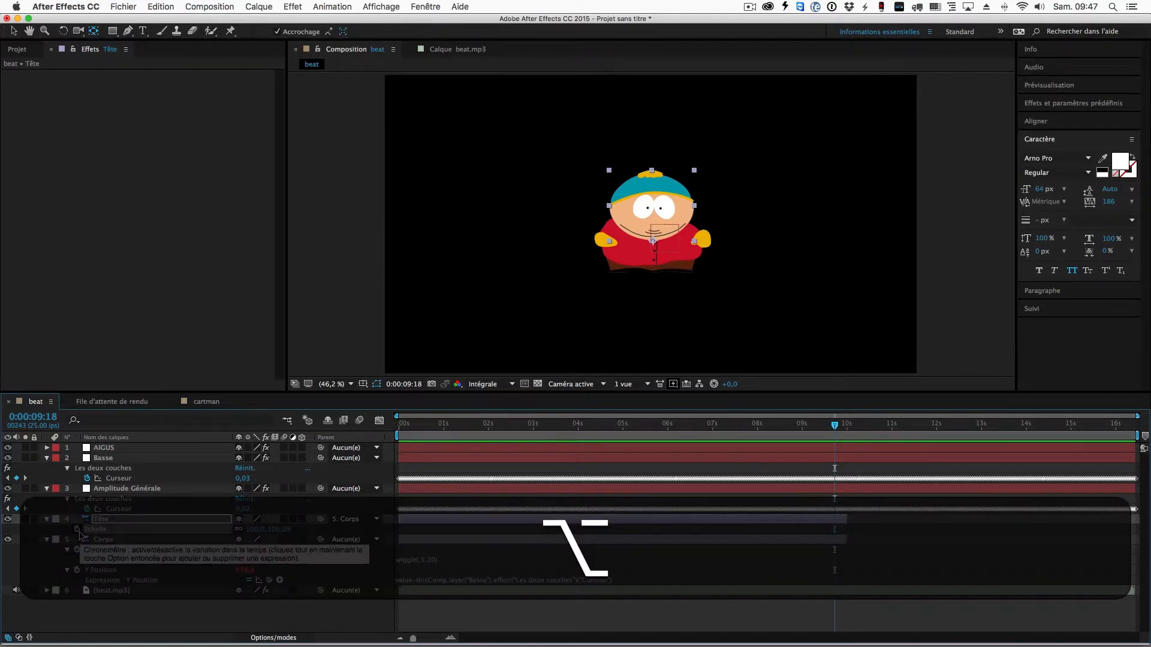
pyautogui.keyDown('alt'); pyautogui.click(76, 530); pyautogui.keyUp('alt')
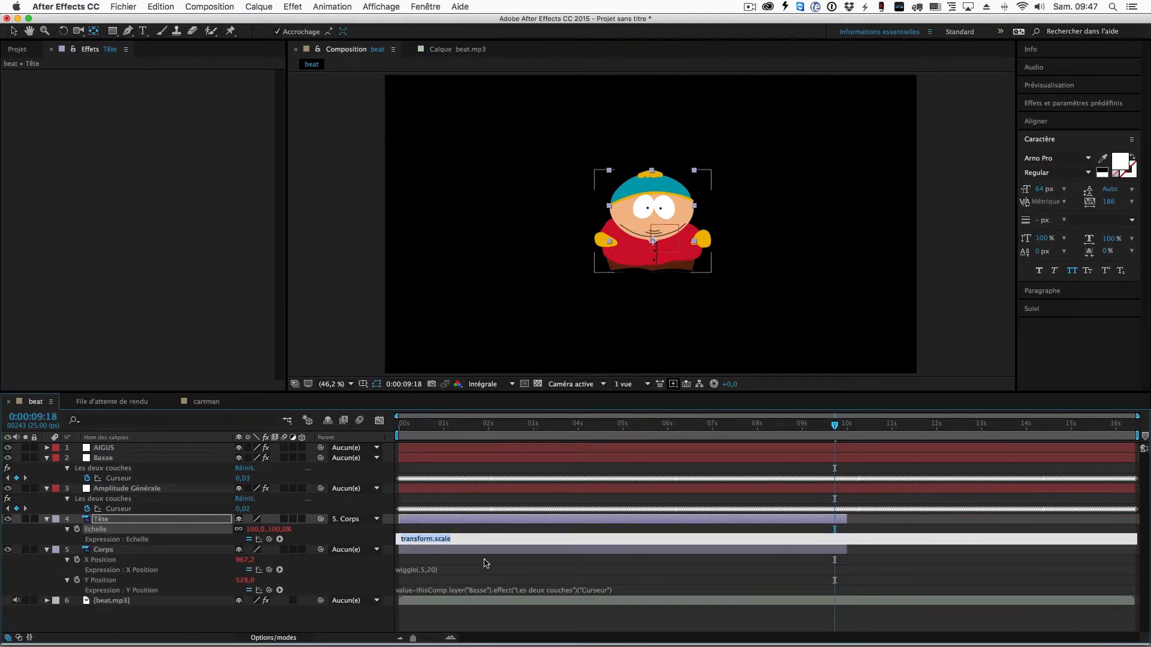
# Define l in Tête's Echelle expression as the Basse layer's Curseur divided by 2, and move the playhead to 0:00:02:04
pyautogui.write('l')
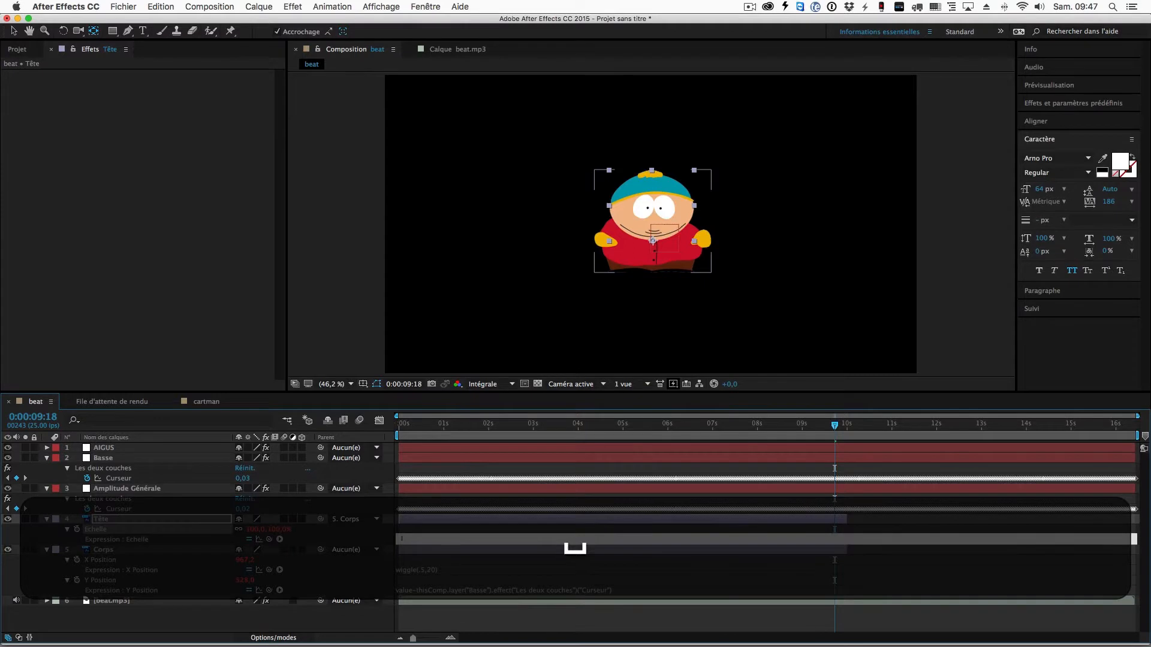
pyautogui.write(' =')
pyautogui.moveTo(269, 539); pyautogui.dragTo(126, 481)
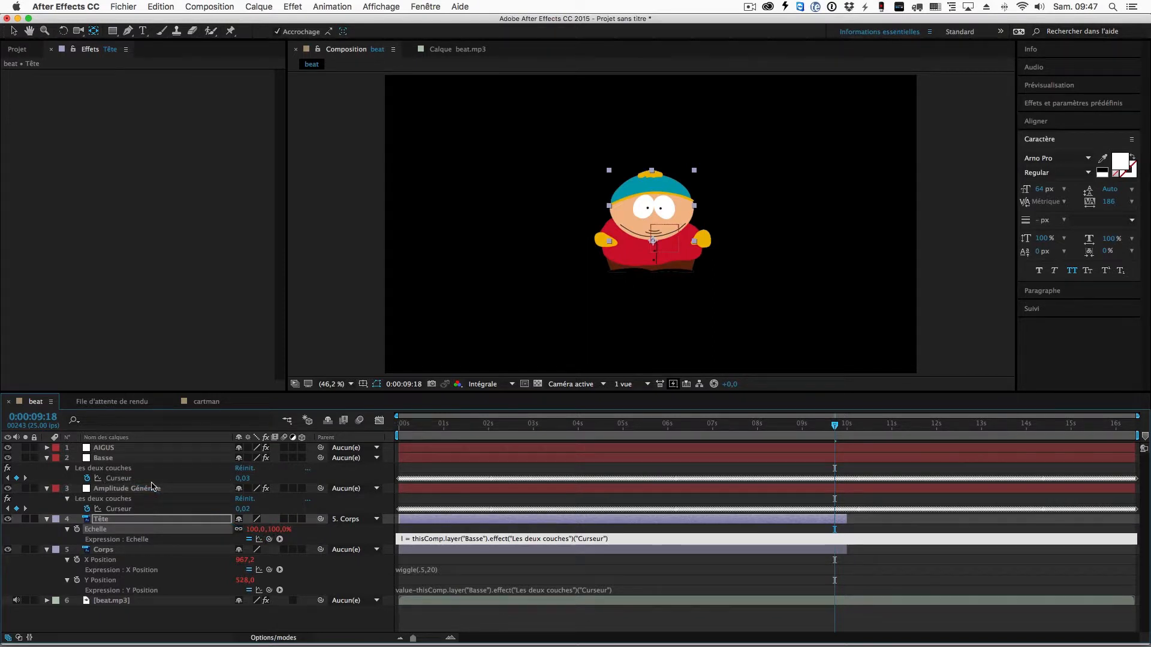
pyautogui.write('/2')
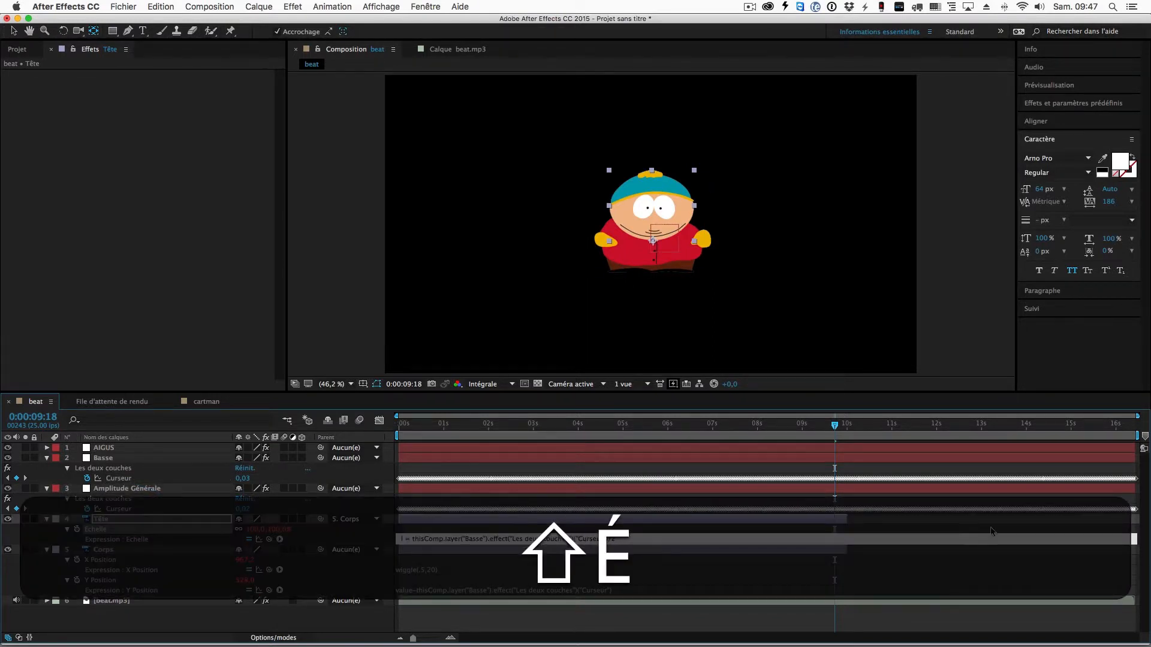
pyautogui.click(611, 427)
pyautogui.moveTo(611, 427); pyautogui.dragTo(496, 428)
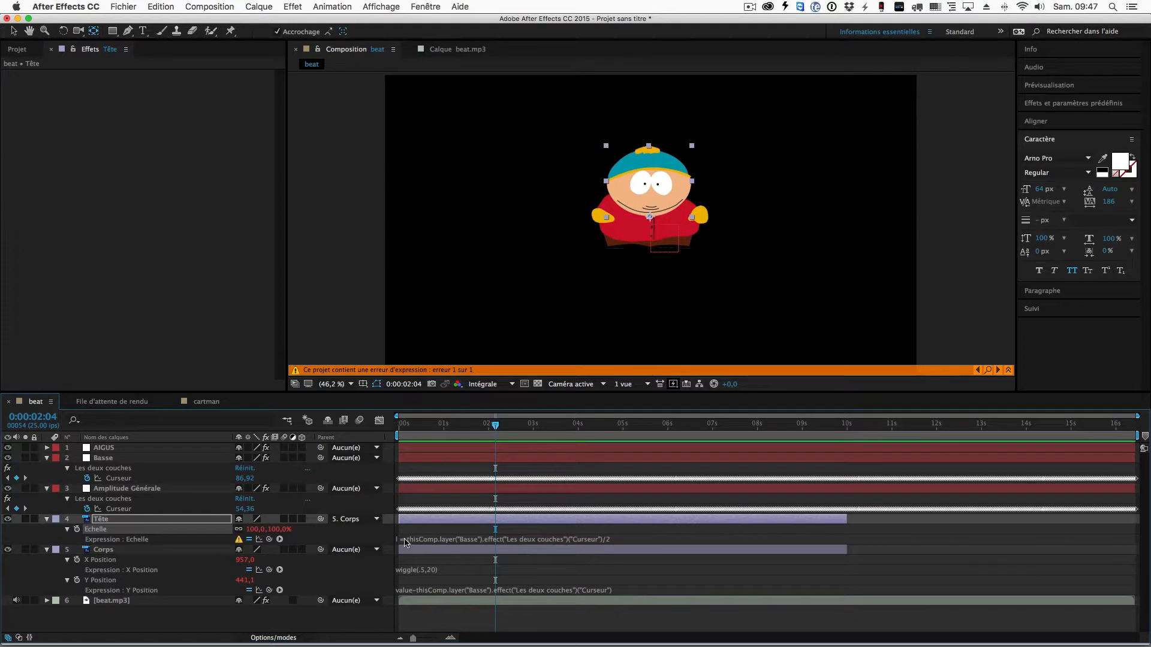
# Insert "value[0]+" before the Basse Curseur reference in Tête's Echelle expression and end the line with a semicolon
pyautogui.click(409, 540)
pyautogui.click(489, 540)
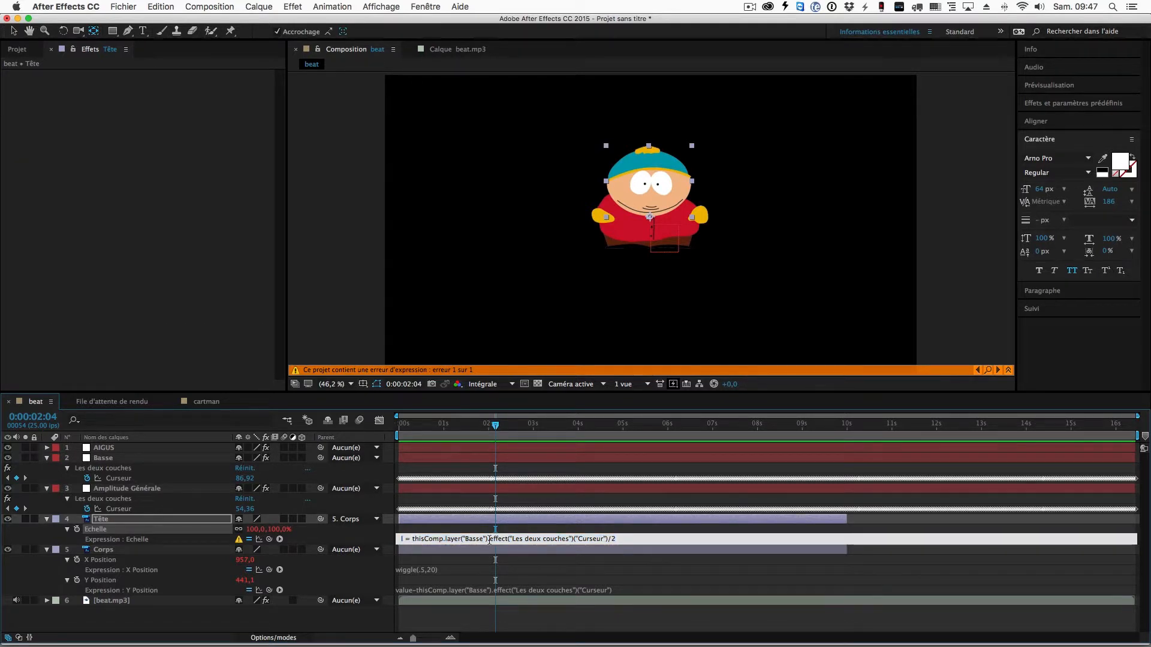
pyautogui.write('value')
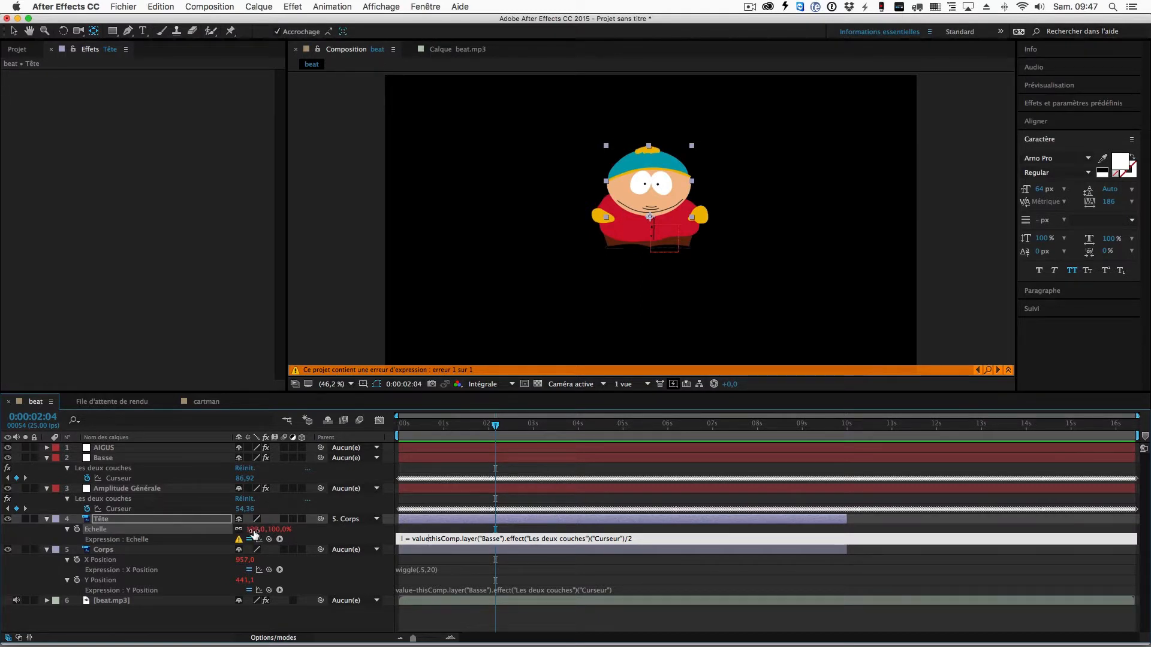
pyautogui.write('[]')
pyautogui.press('Left')
pyautogui.write('0')
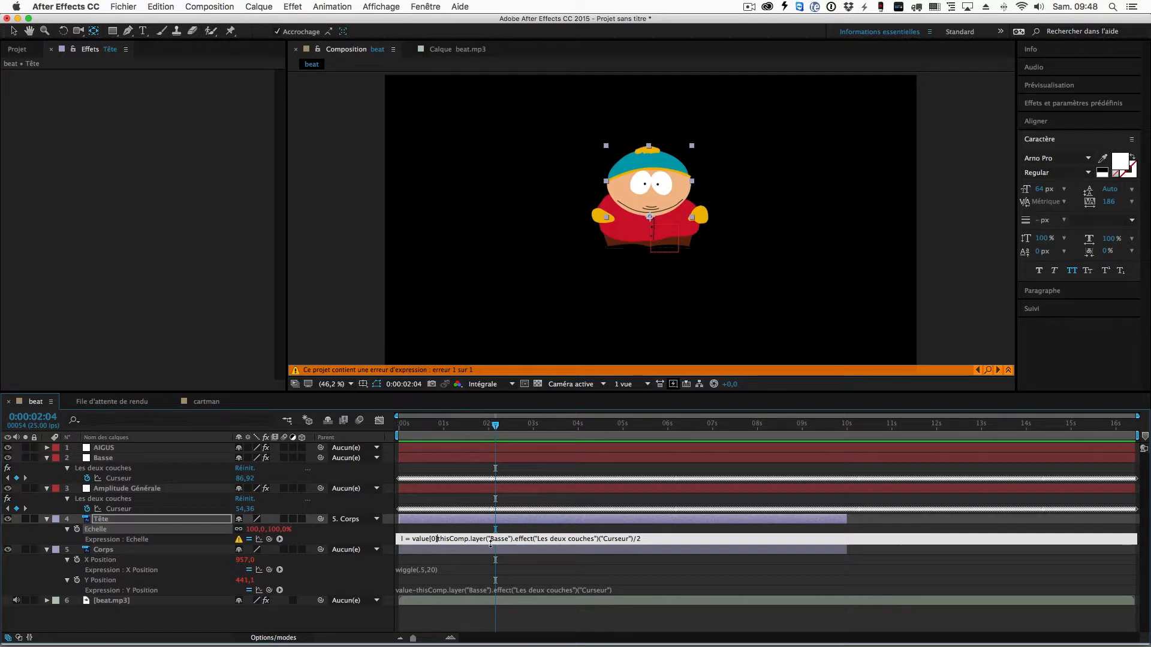
pyautogui.write('+')
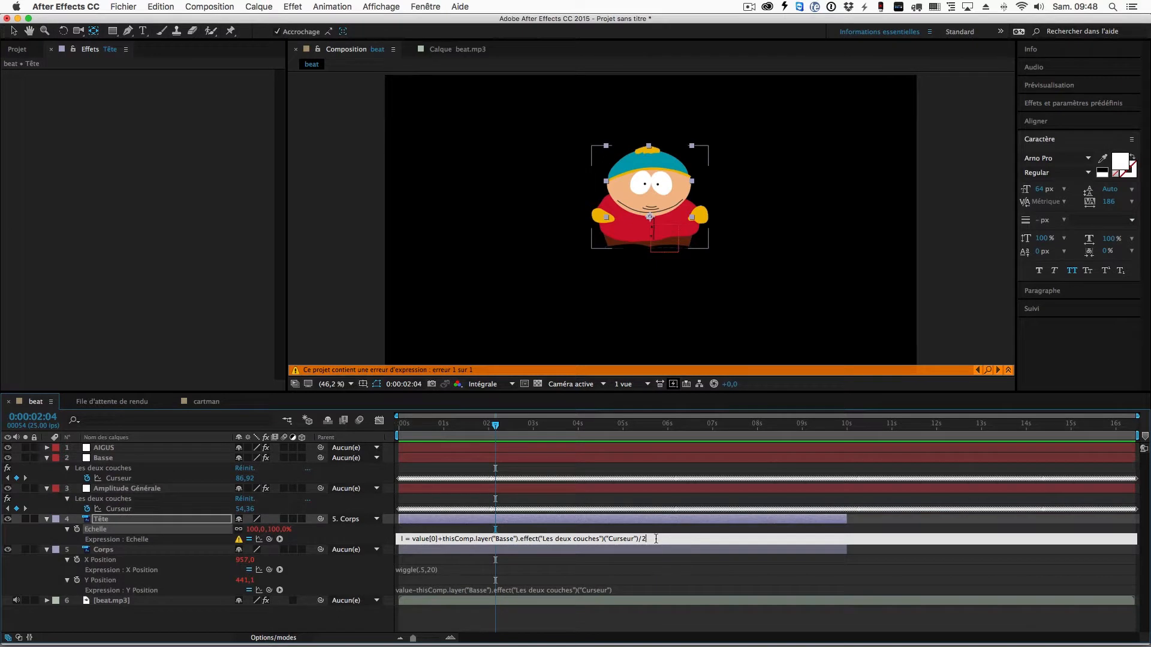
pyautogui.write(';')
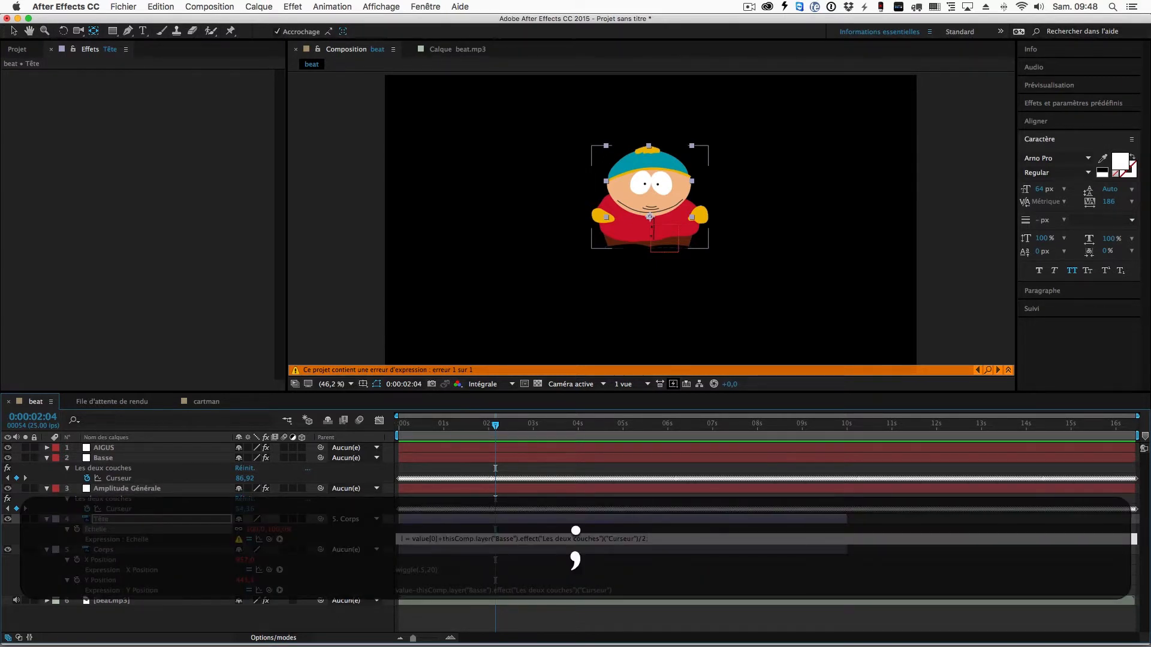
# Add a second line to Tête's Echelle expression defining h with a copy of the l formula, using value[1] instead of value[0]
pyautogui.press('Return')
pyautogui.write('h')
pyautogui.write('=')
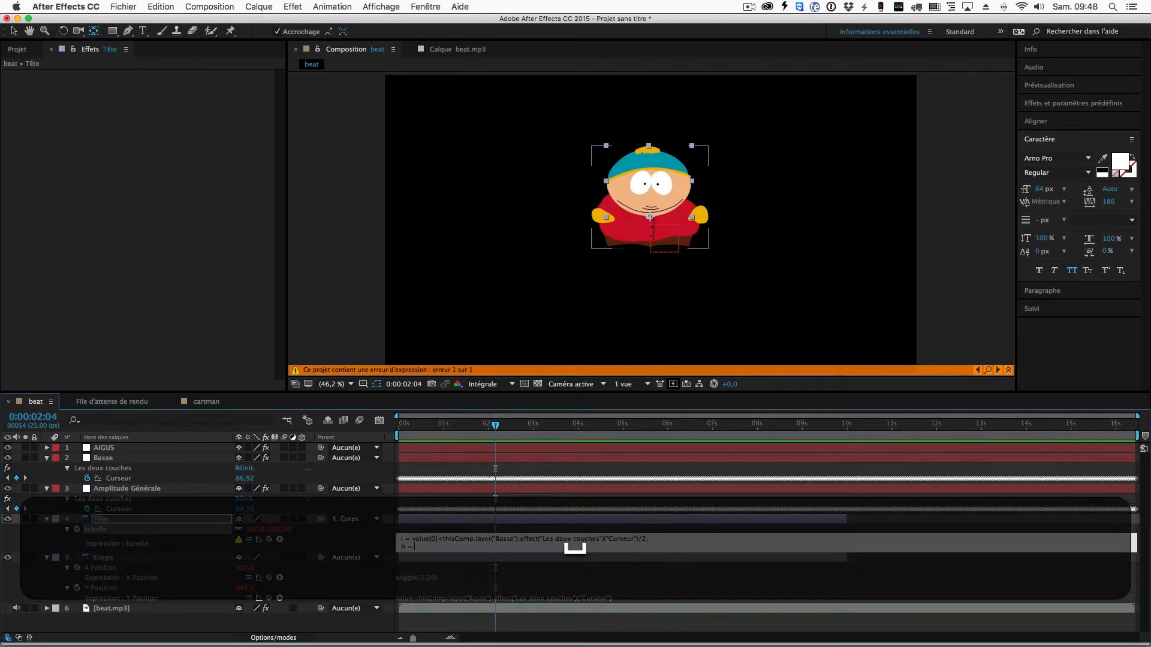
pyautogui.press('super+a')
pyautogui.press('super+c')
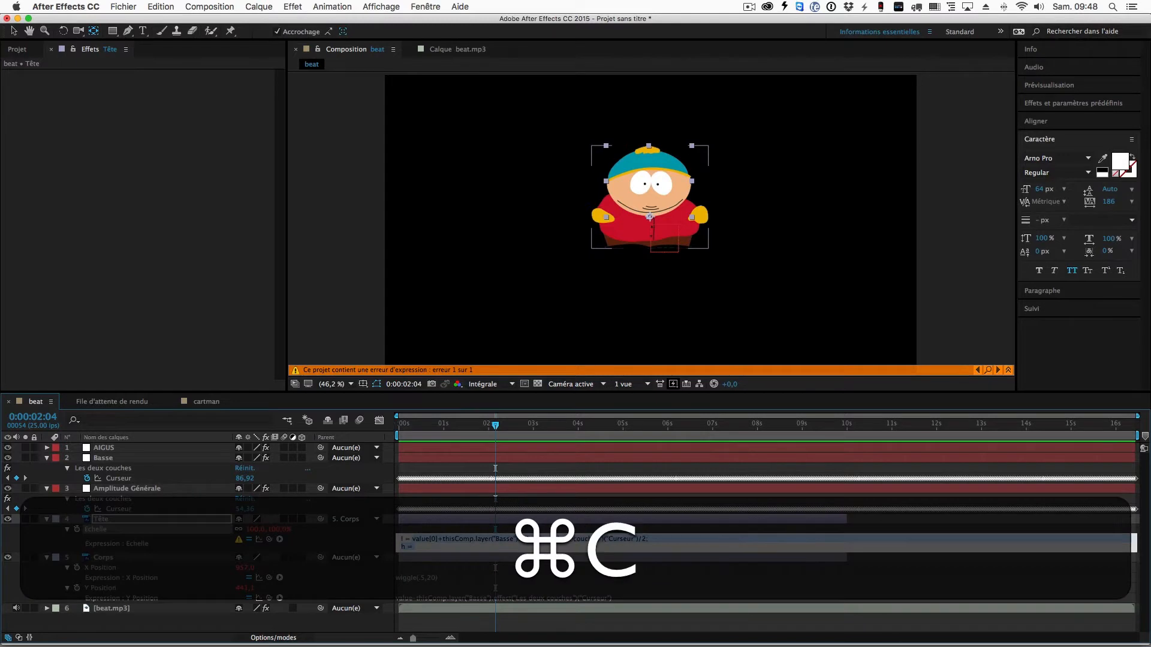
pyautogui.click(647, 544)
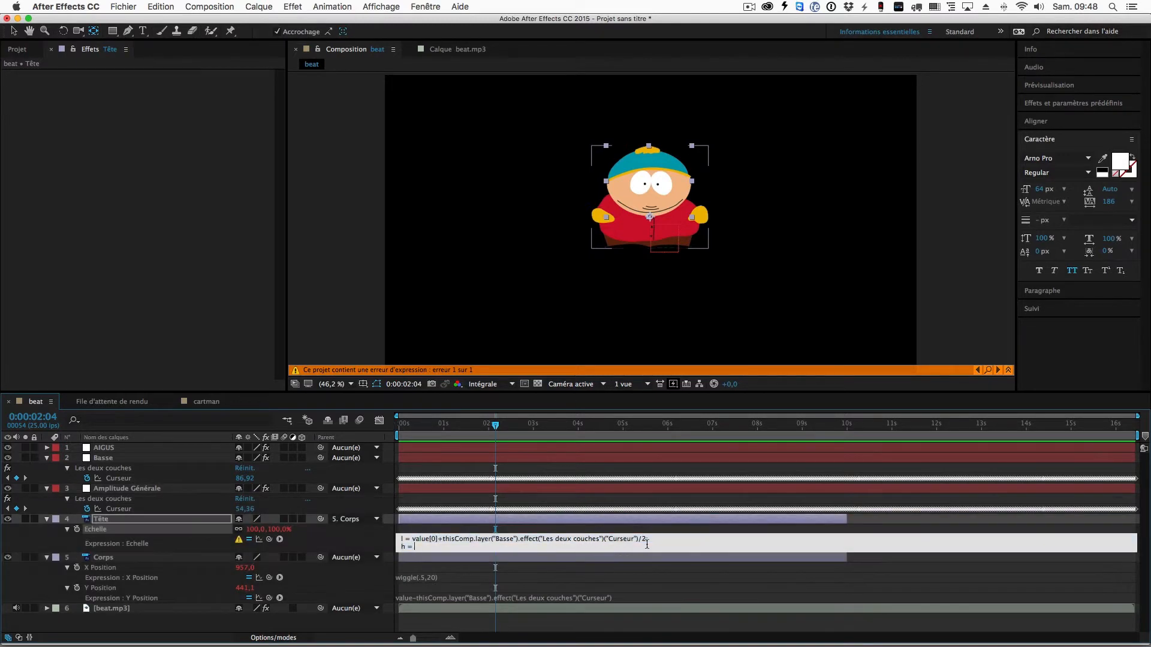
pyautogui.moveTo(651, 539); pyautogui.dragTo(412, 541)
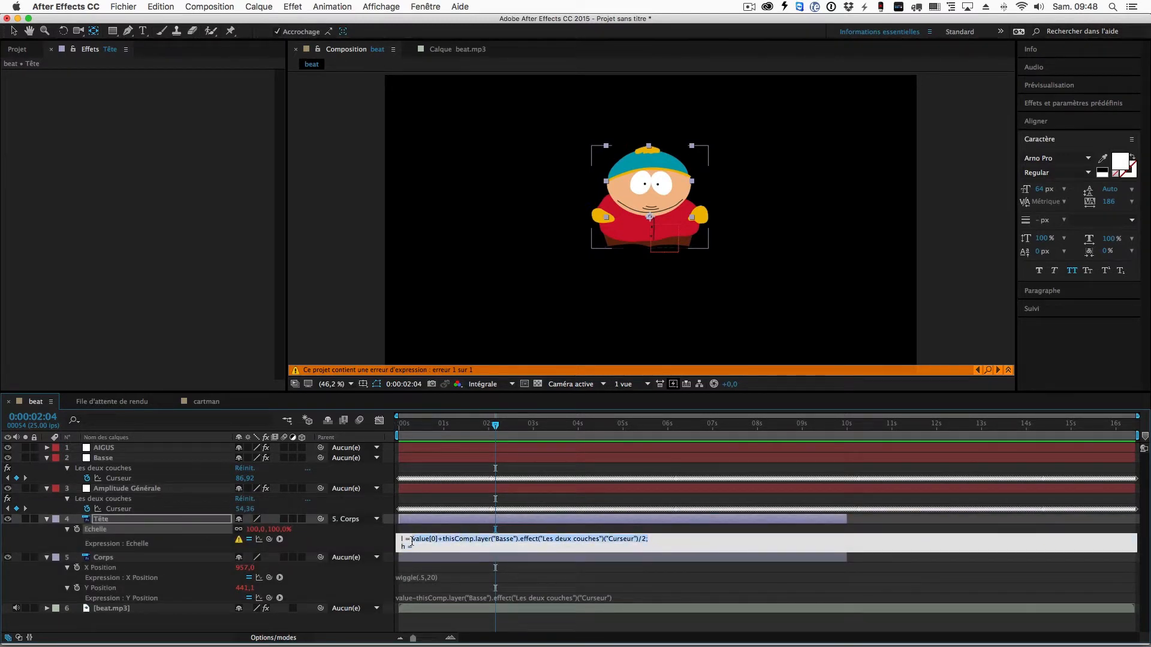
pyautogui.press('super+c')
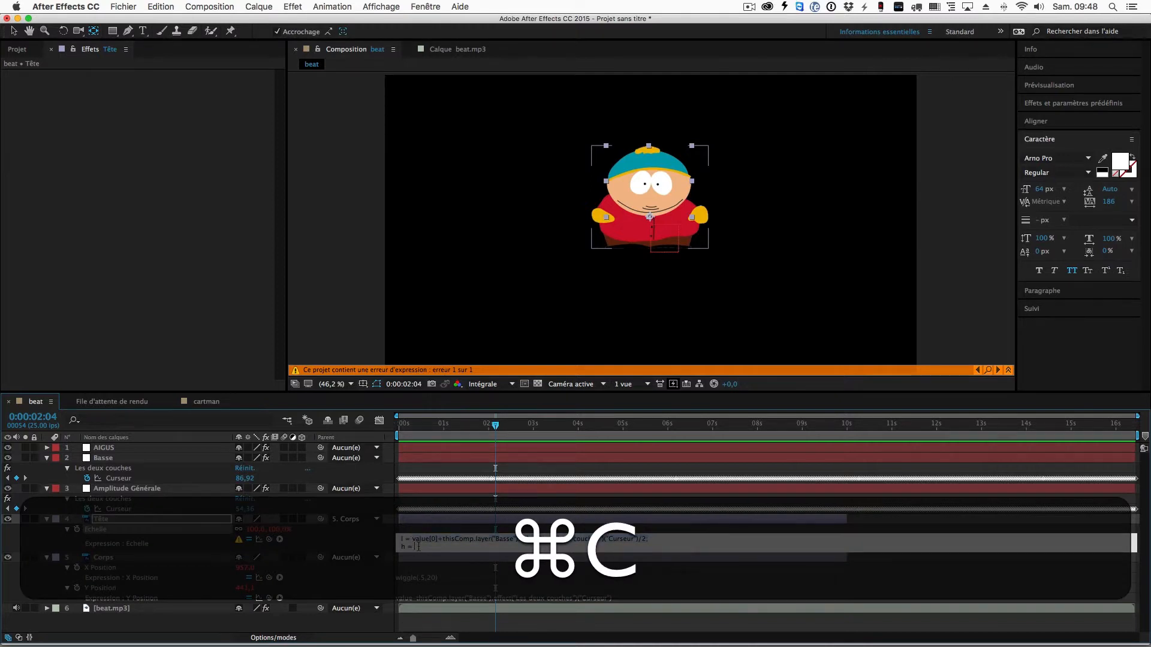
pyautogui.press('super+v')
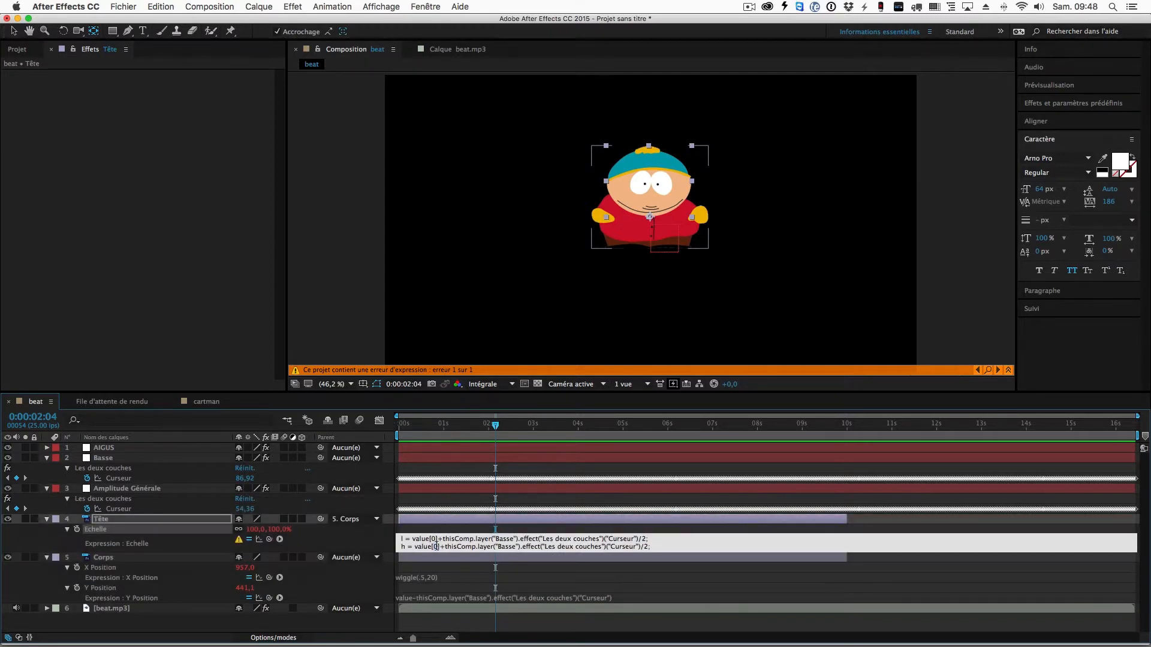
pyautogui.write('1')
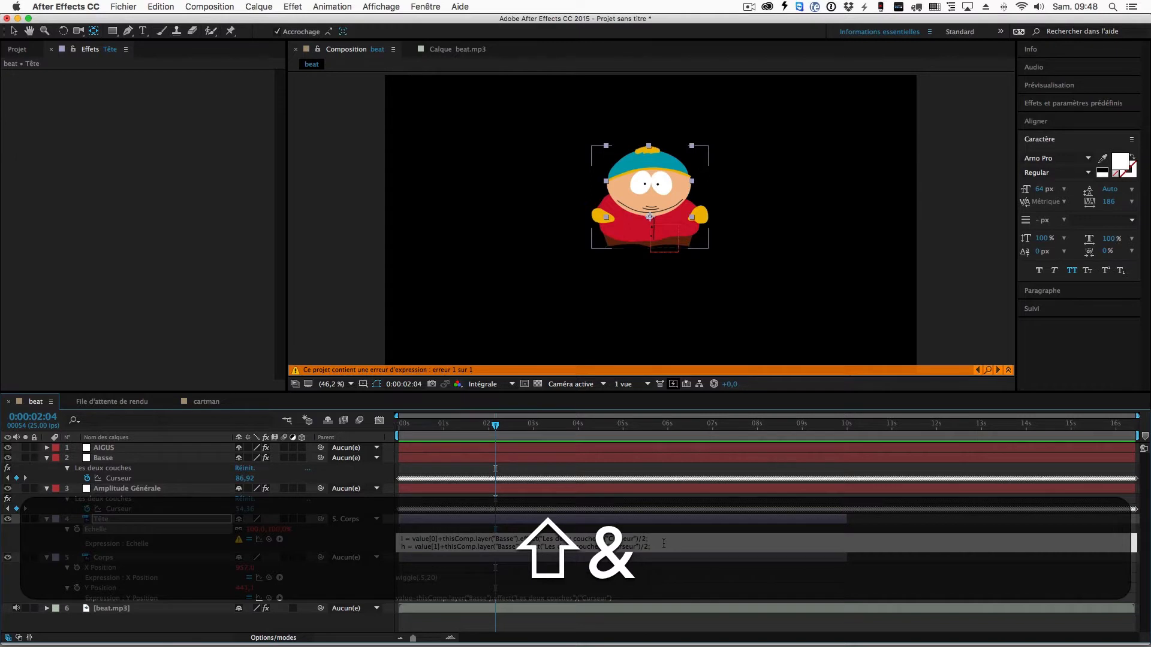
pyautogui.click(434, 502)
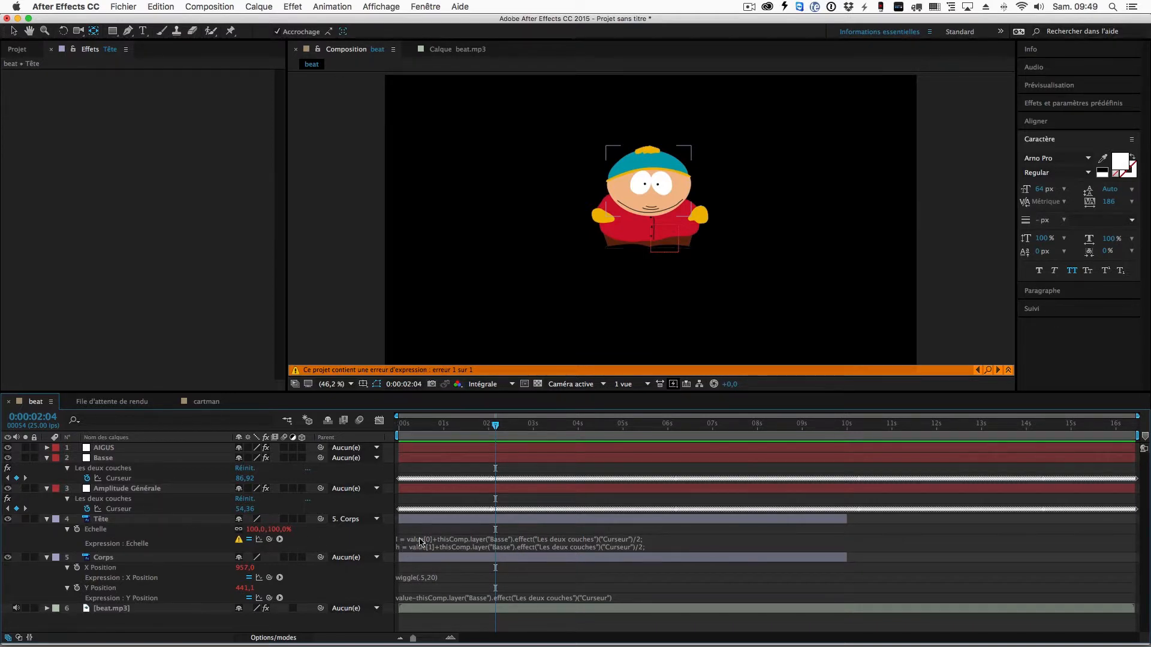
# Add a third line [l,h] to Tête's Echelle expression to output both dimensions, and apply the expression
pyautogui.click(743, 528)
pyautogui.click(282, 543)
pyautogui.click(637, 550)
pyautogui.click(657, 548)
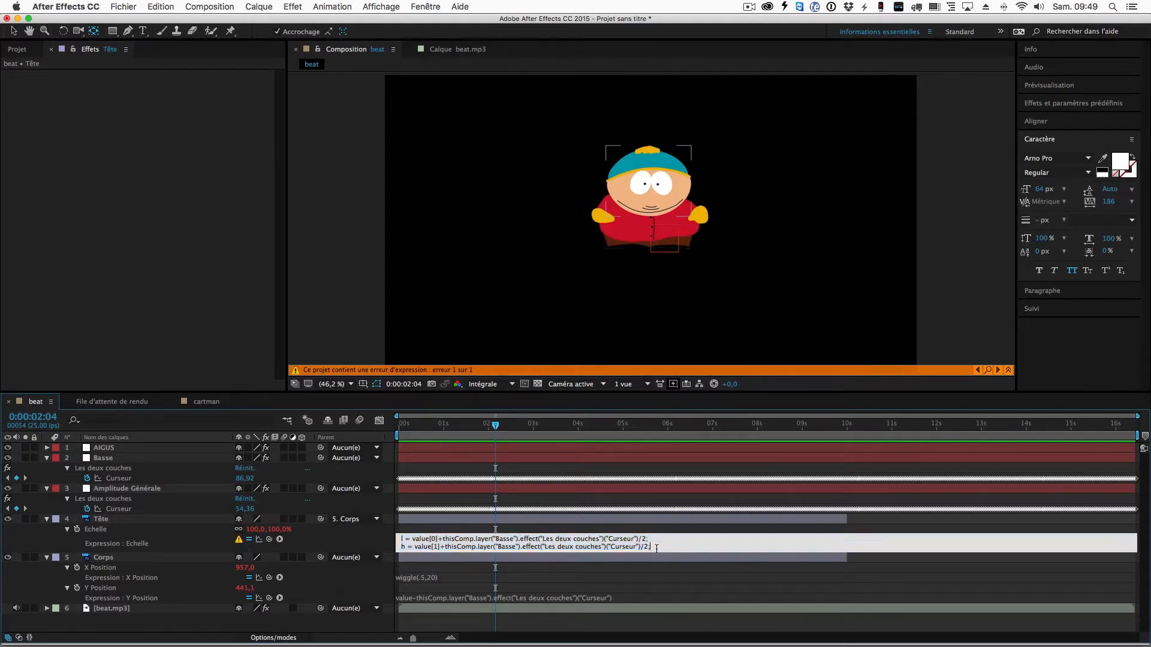
pyautogui.press('Return')
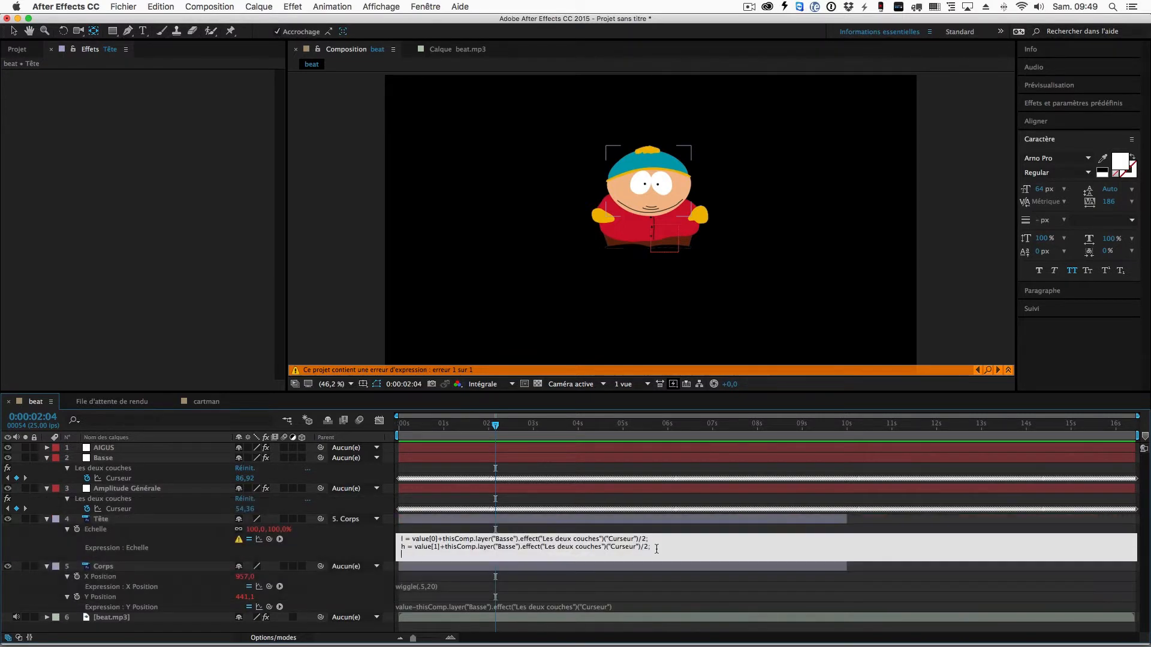
pyautogui.hotkey('alt', 'shift', '(')
pyautogui.press('alt+shift+agrave')
pyautogui.hotkey('alt', 'shift', 'BackSpace')
pyautogui.write(']')
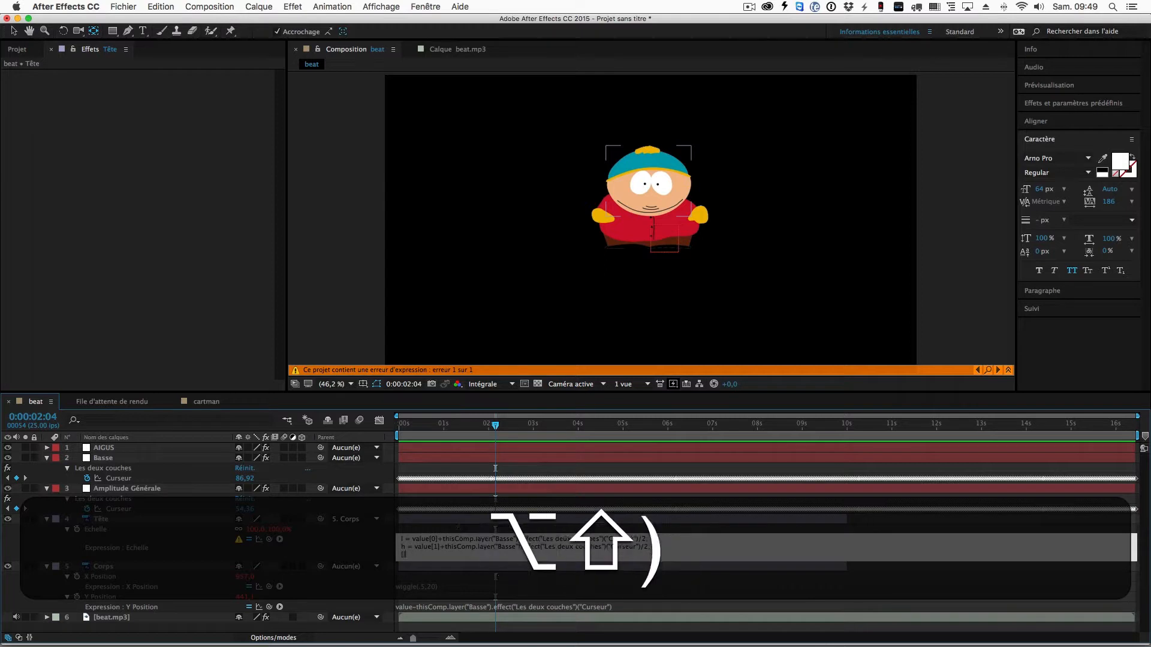
pyautogui.hotkey('alt', 'shift', 'Left')
pyautogui.write('l')
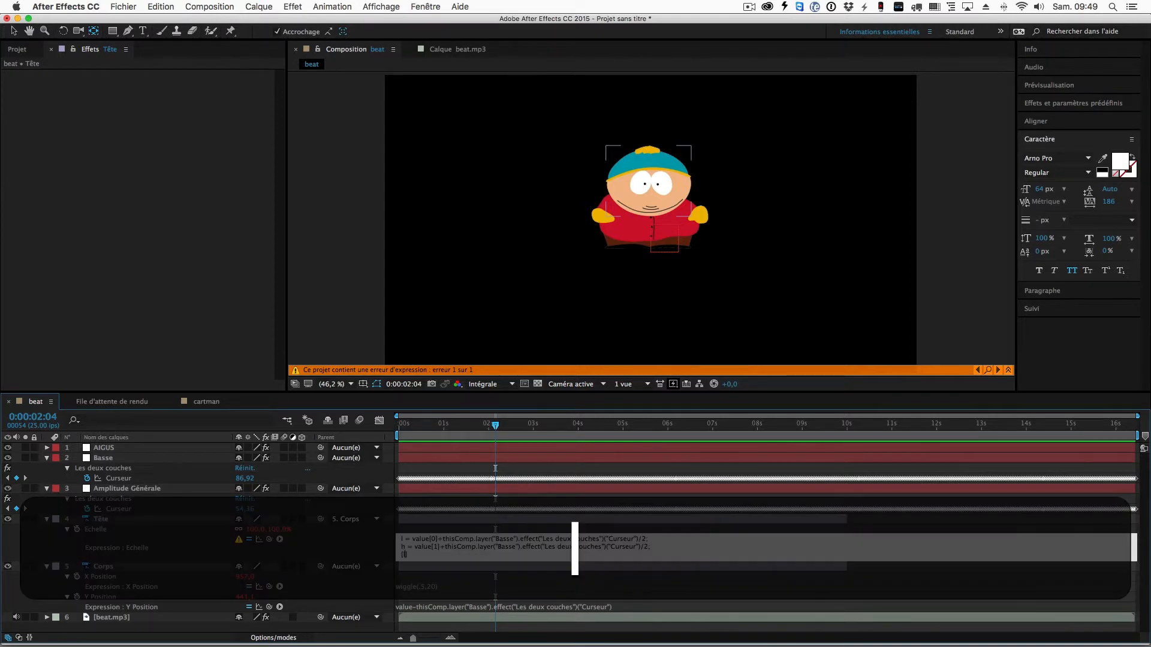
pyautogui.write(',h')
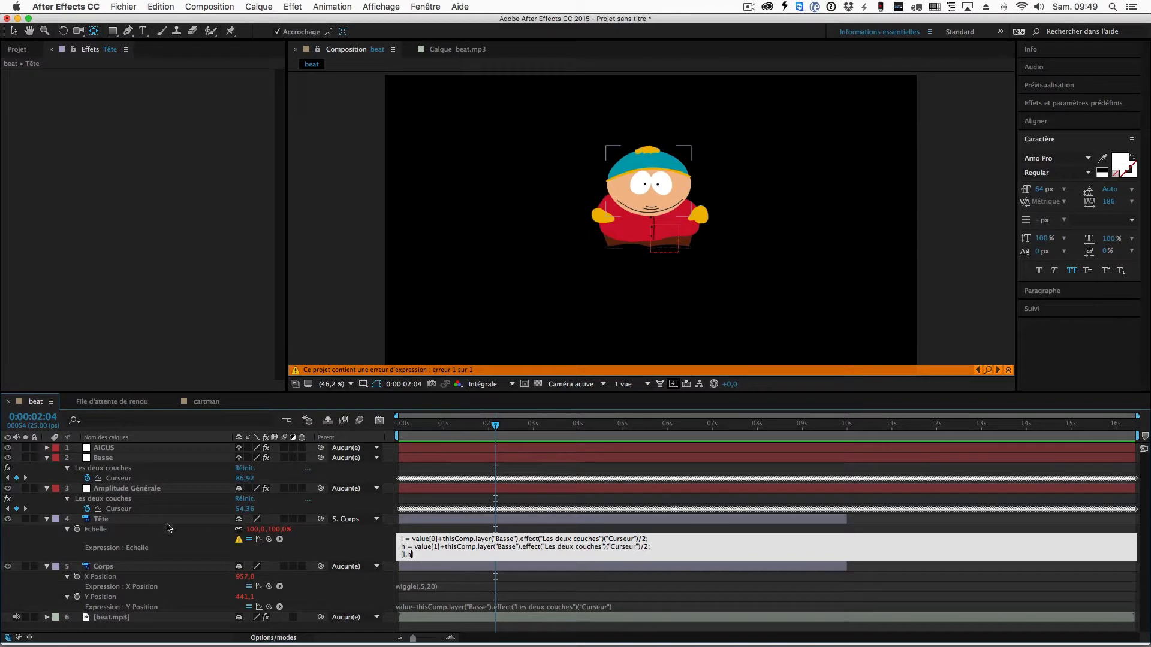
pyautogui.click(370, 544)
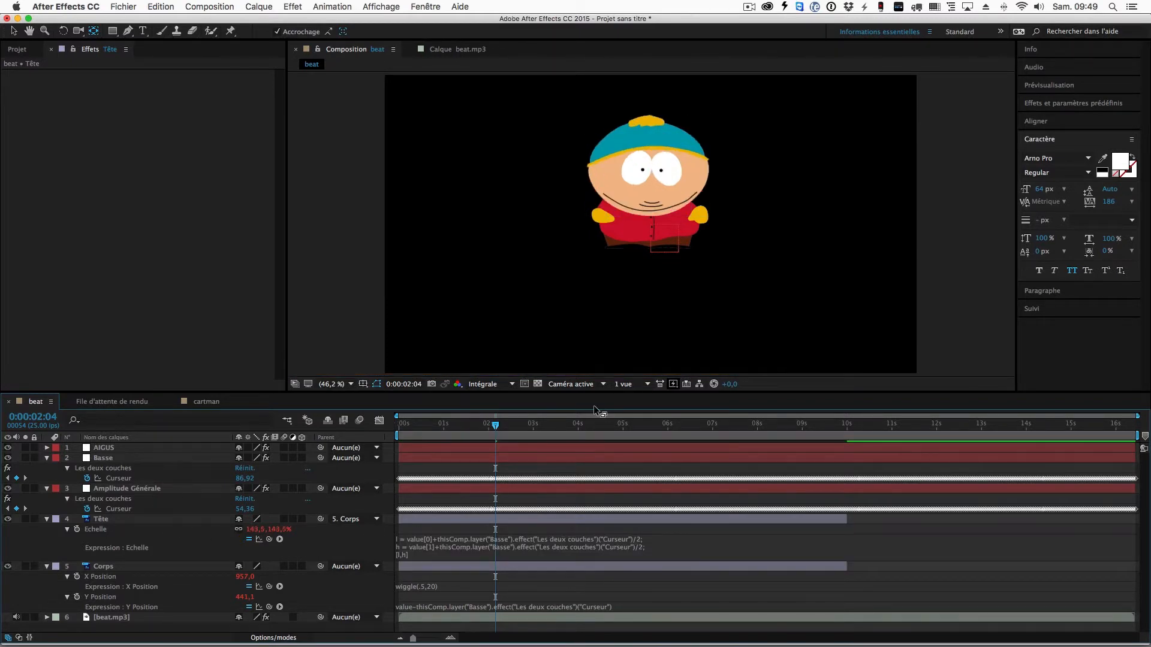
# Play the composition from 0:00:00:00 to check the head scaling against the beat
pyautogui.moveTo(449, 423); pyautogui.dragTo(398, 424)
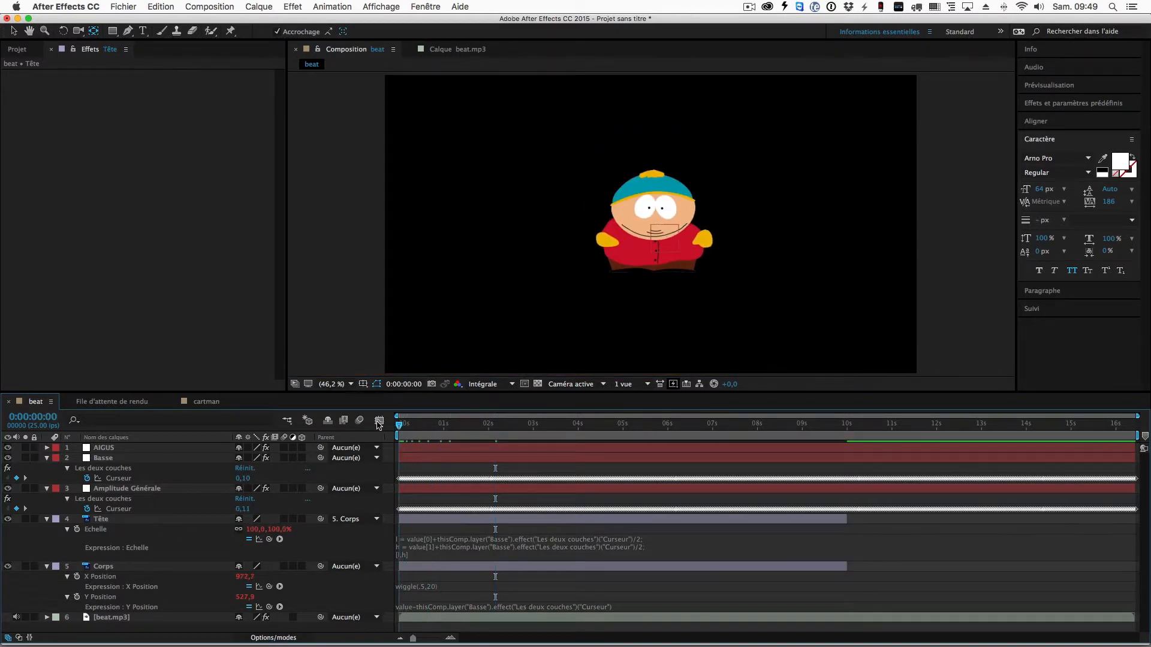
pyautogui.press('space')
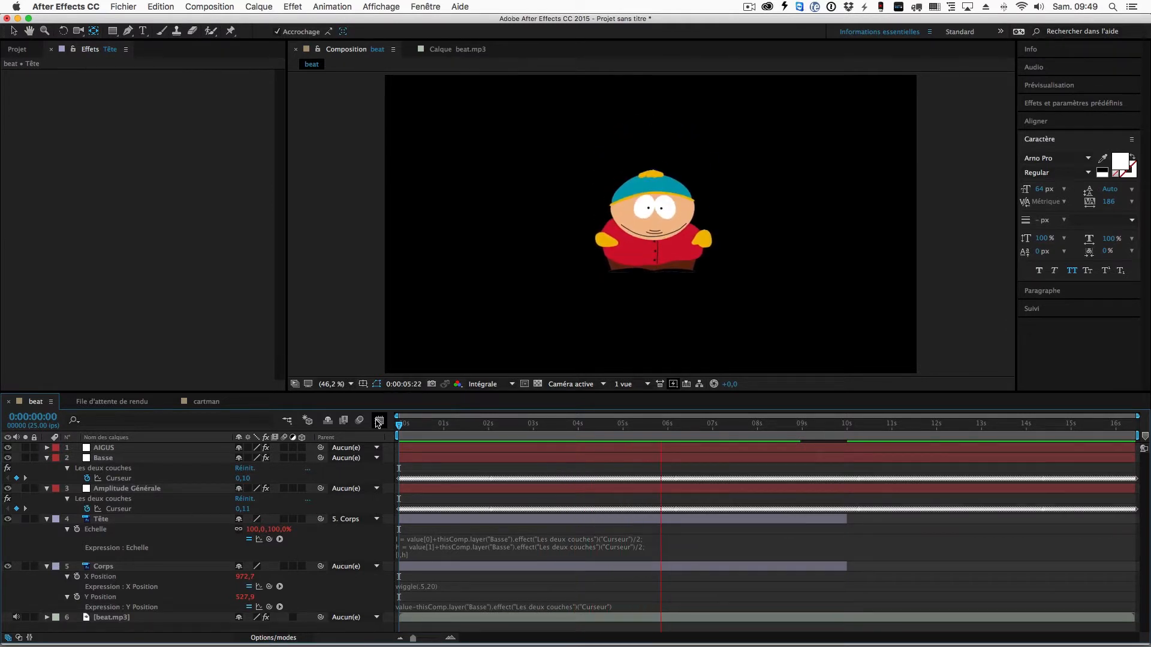
pyautogui.press('space')
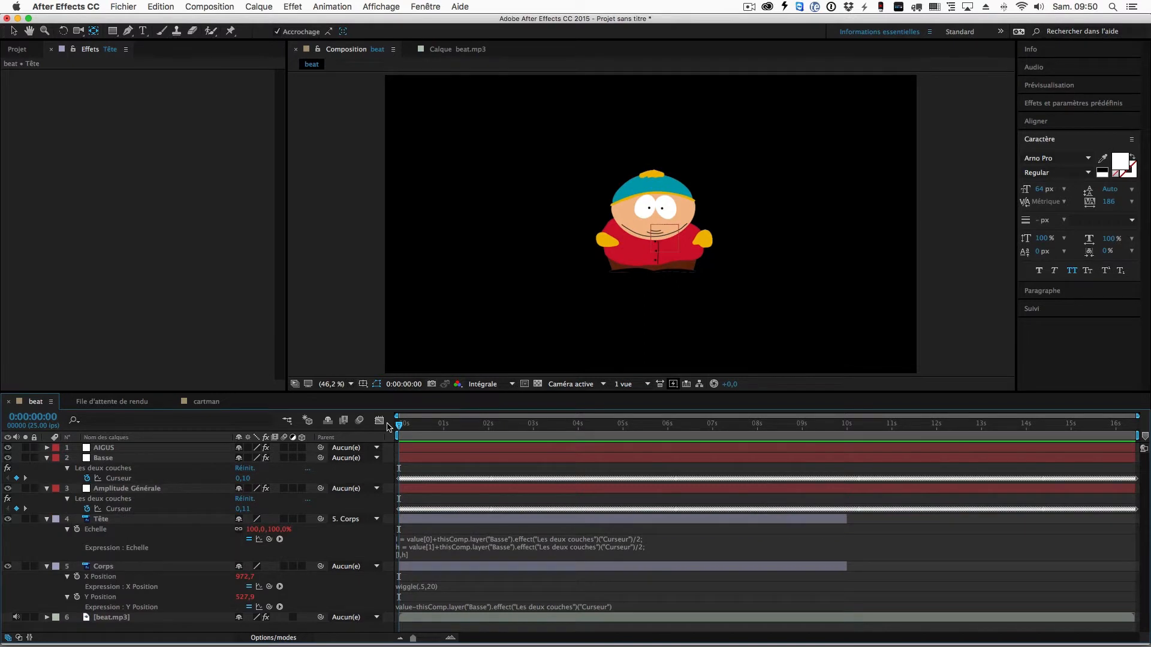
# Reveal the Tête layer's Position property and the AIGUS layer's keyframed Curseur
pyautogui.click(112, 521)
pyautogui.press('p')
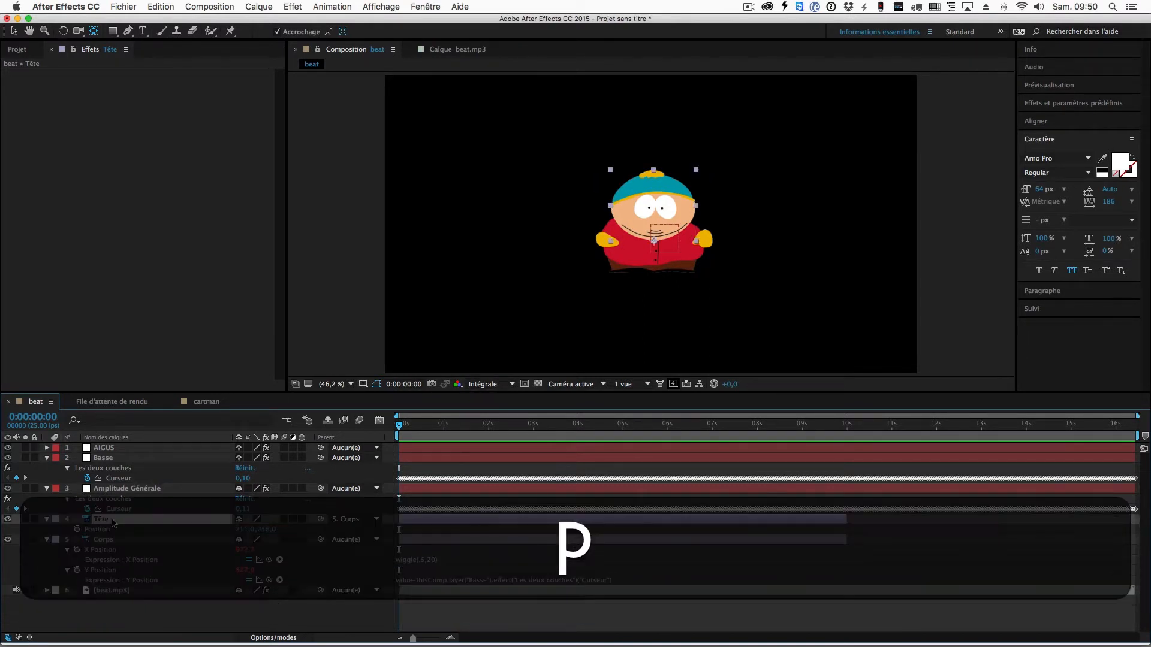
pyautogui.click(48, 448)
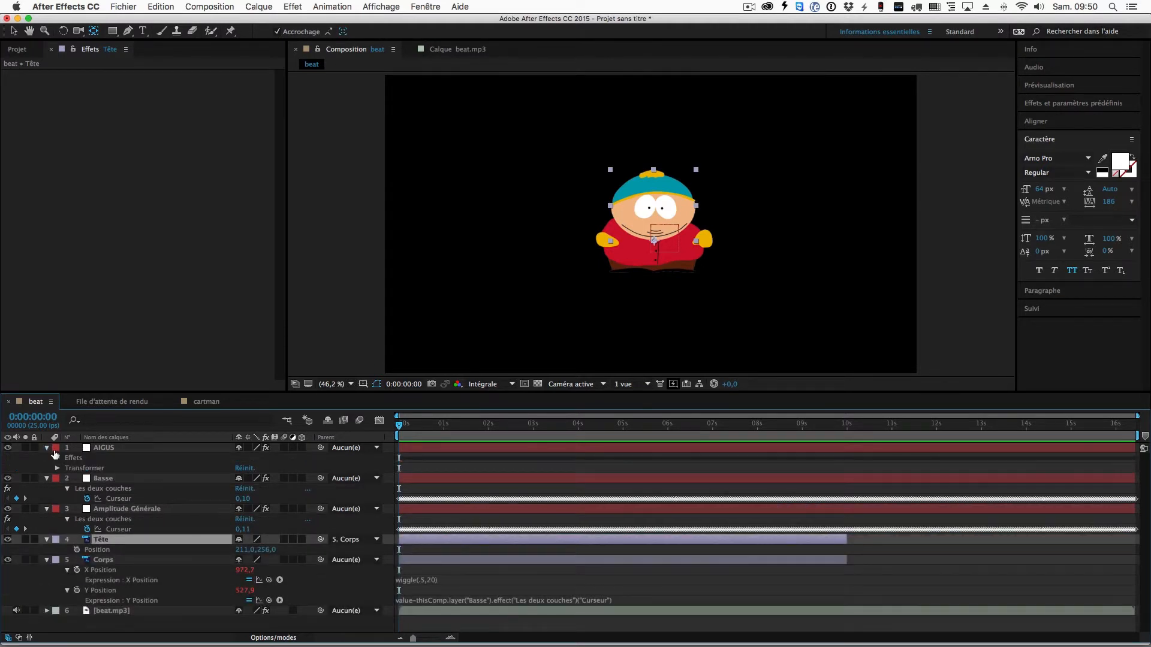
pyautogui.click(97, 450)
pyautogui.press('u')
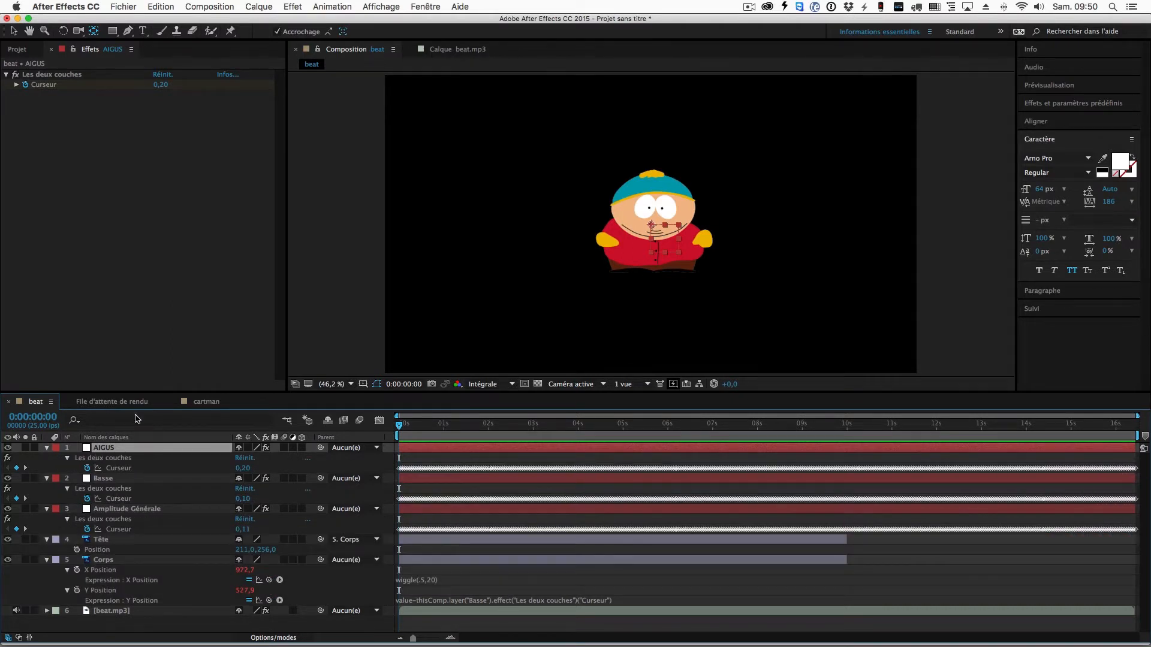
# Separate the dimensions of the Tête layer's Position into X and Y
pyautogui.click(96, 540)
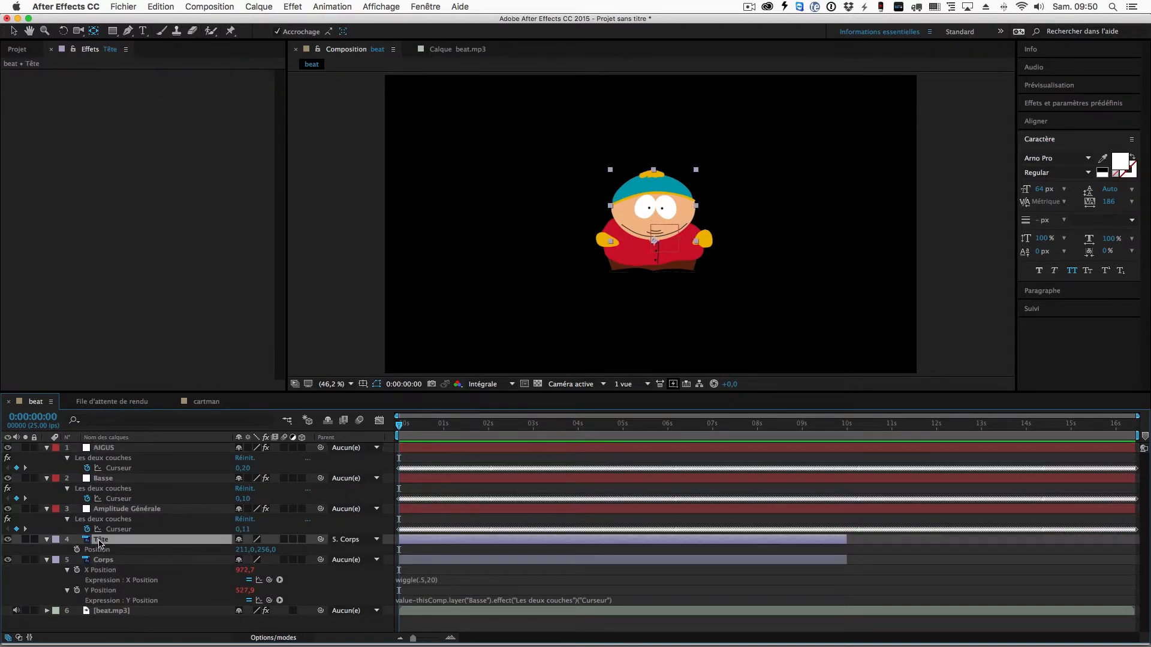
pyautogui.rightClick(92, 555)
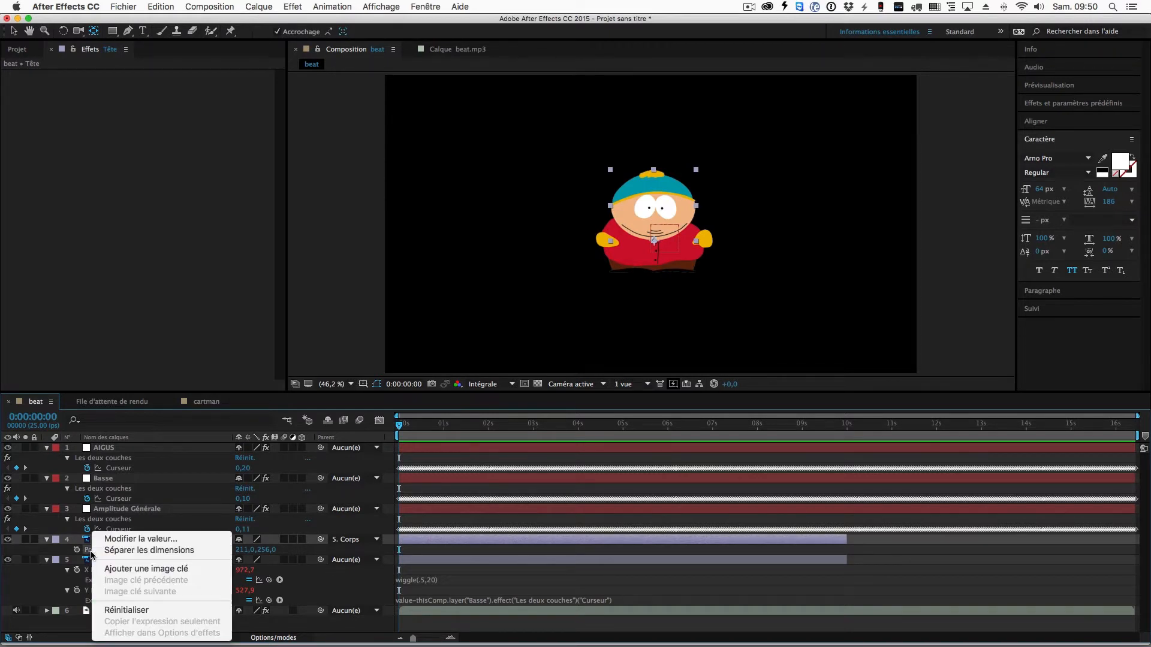
pyautogui.click(84, 555)
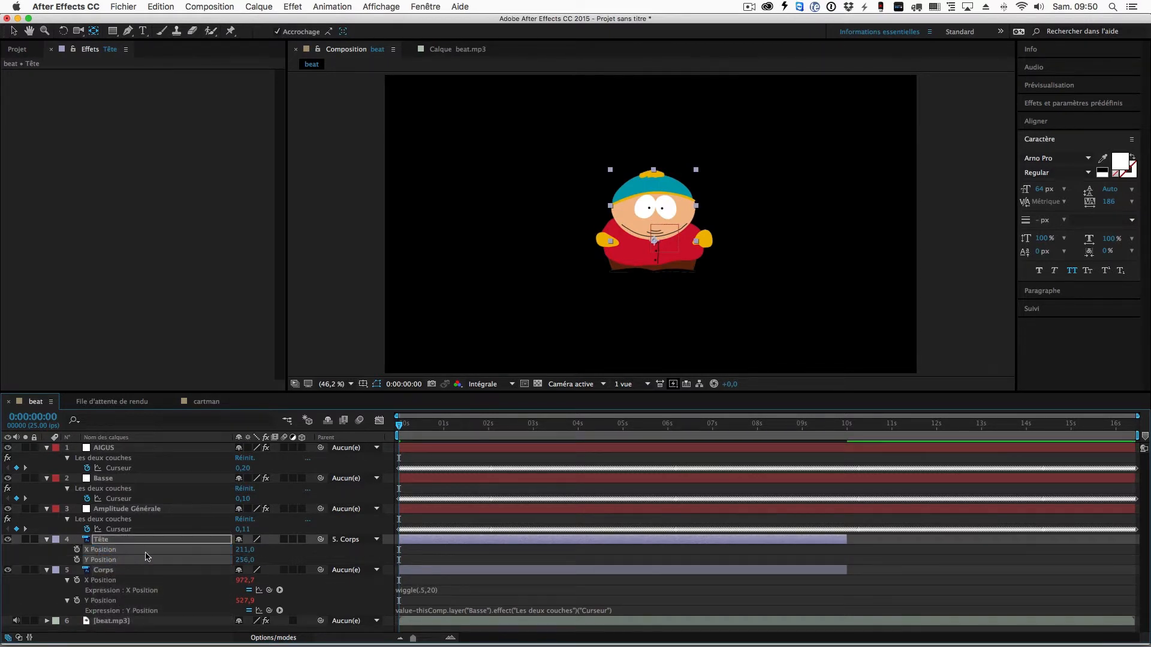
pyautogui.click(62, 554)
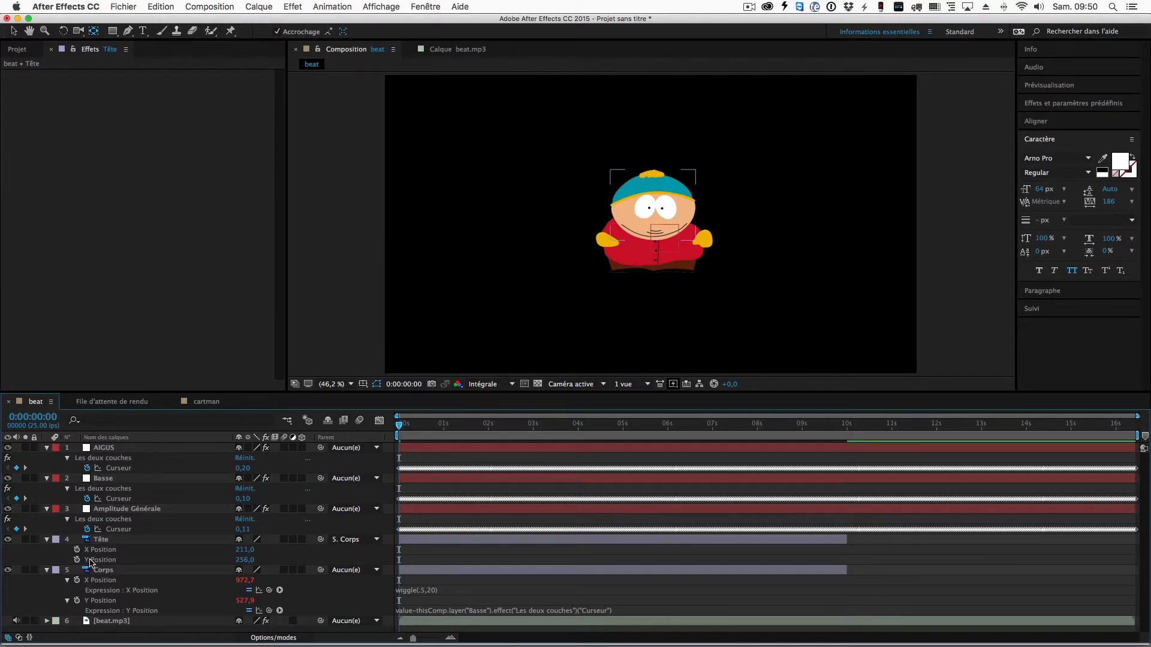
# Enable an expression on Tête's Y Position and link it to the AIGUS layer's Curseur
pyautogui.press('alt')
pyautogui.keyDown('alt'); pyautogui.click(78, 562); pyautogui.keyUp('alt')
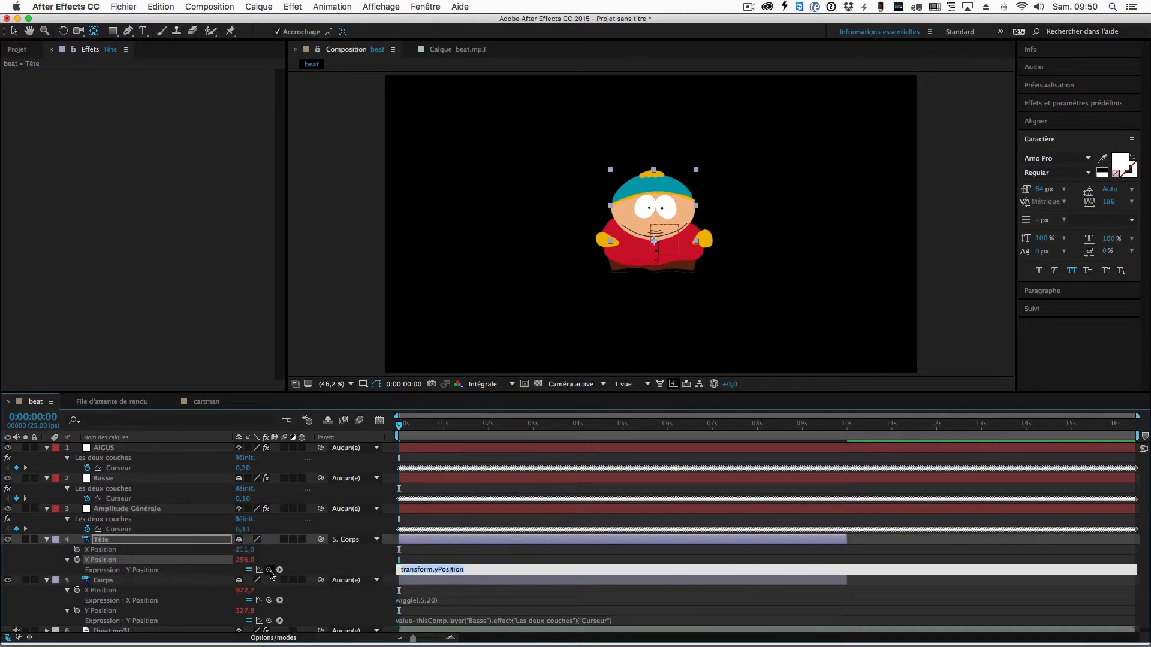
pyautogui.moveTo(269, 569); pyautogui.dragTo(114, 468)
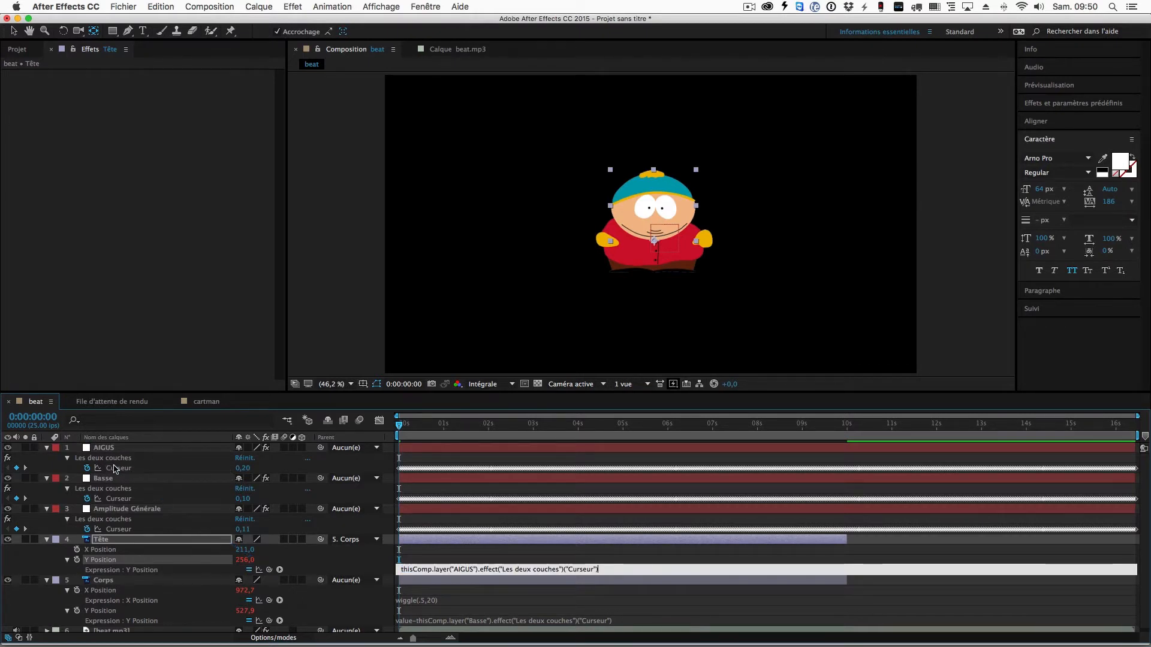
pyautogui.click(435, 559)
pyautogui.click(479, 552)
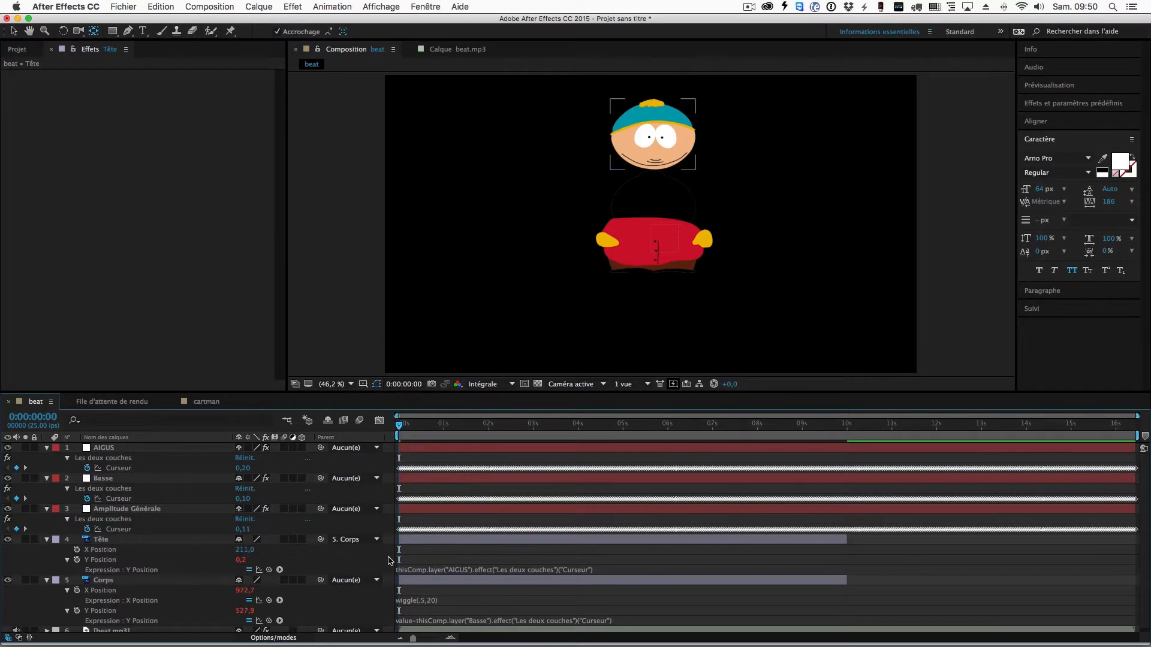
# Insert "value+" before the AIGUS Curseur reference in Tête's Y Position expression and apply it
pyautogui.click(401, 569)
pyautogui.click(401, 570)
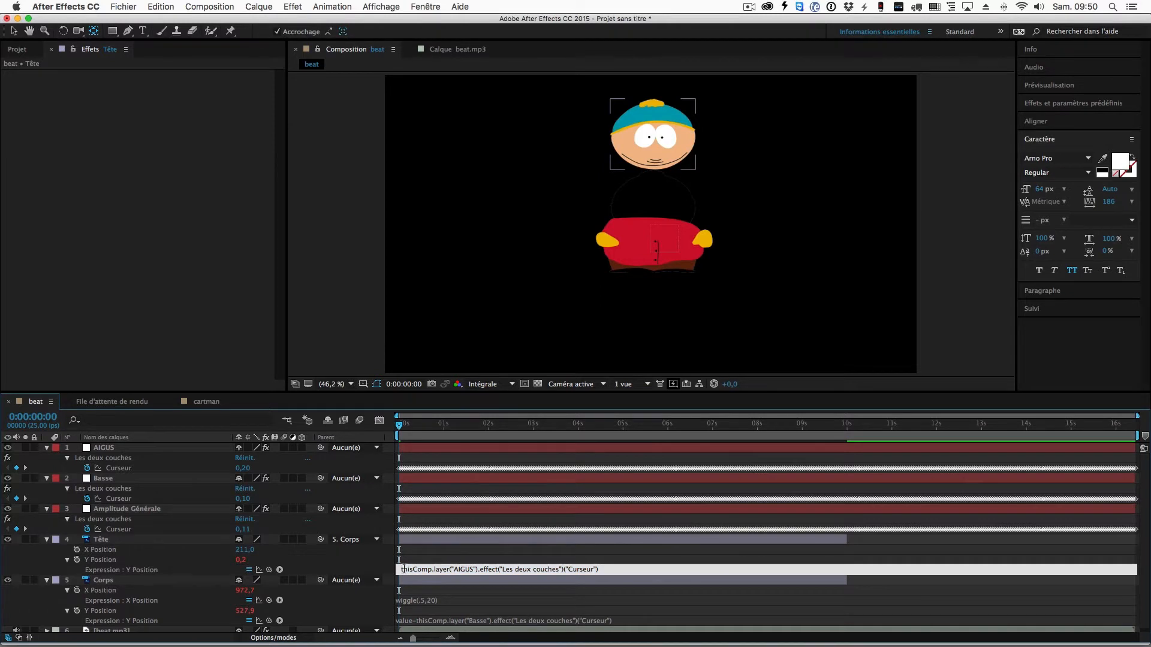
pyautogui.write('value')
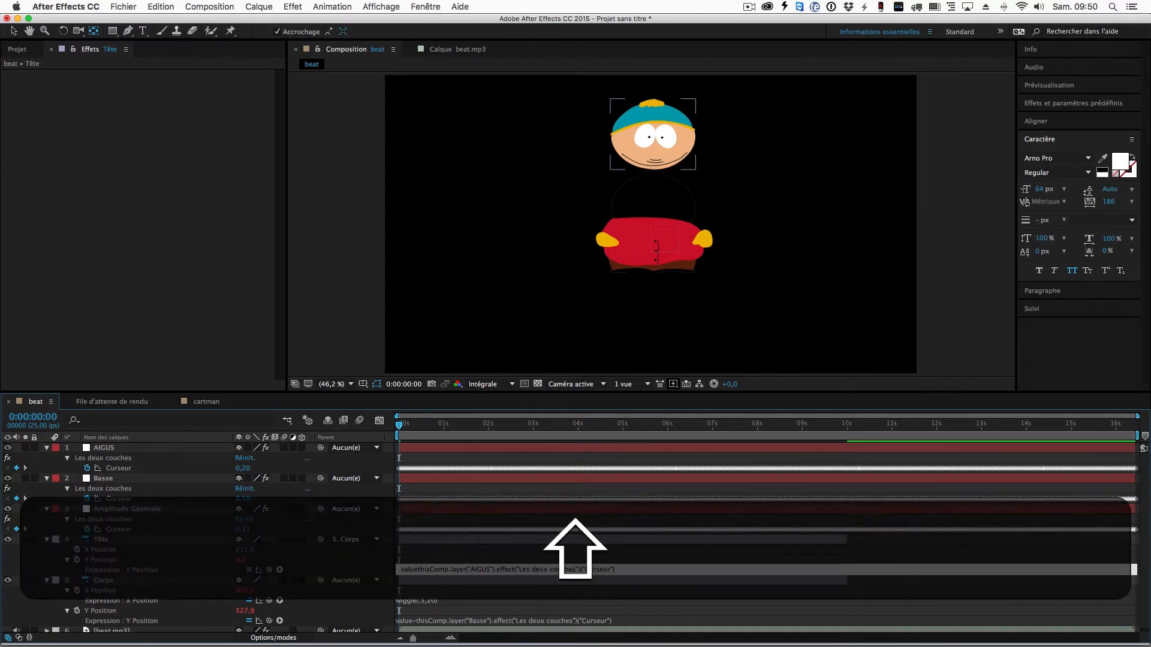
pyautogui.write('+')
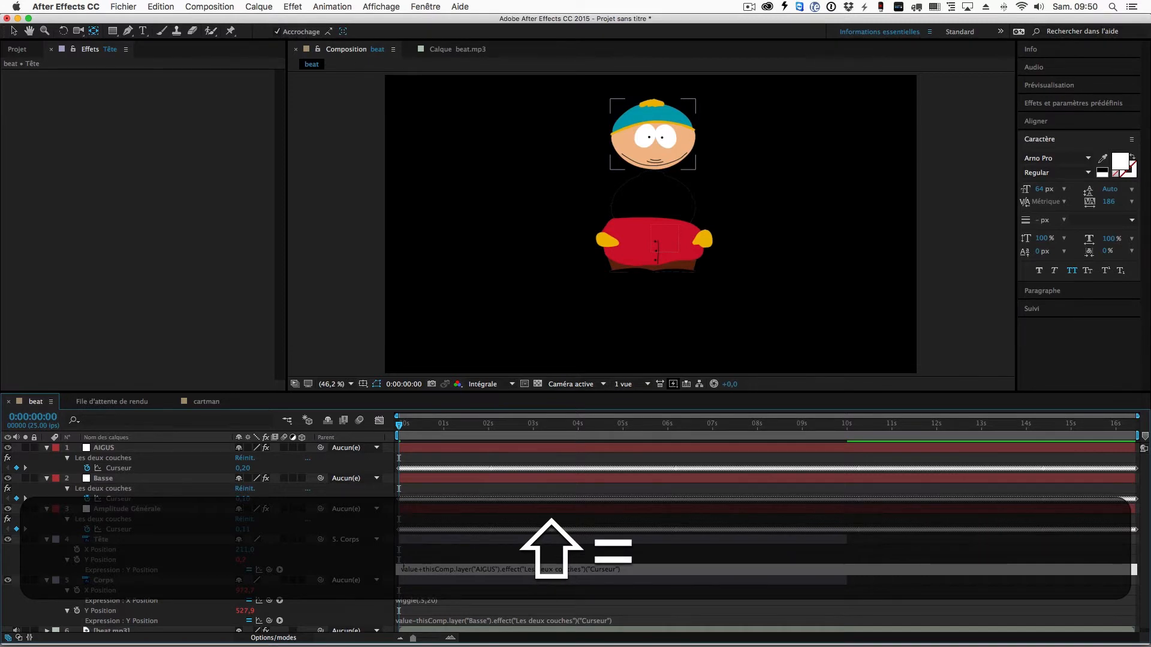
pyautogui.click(426, 557)
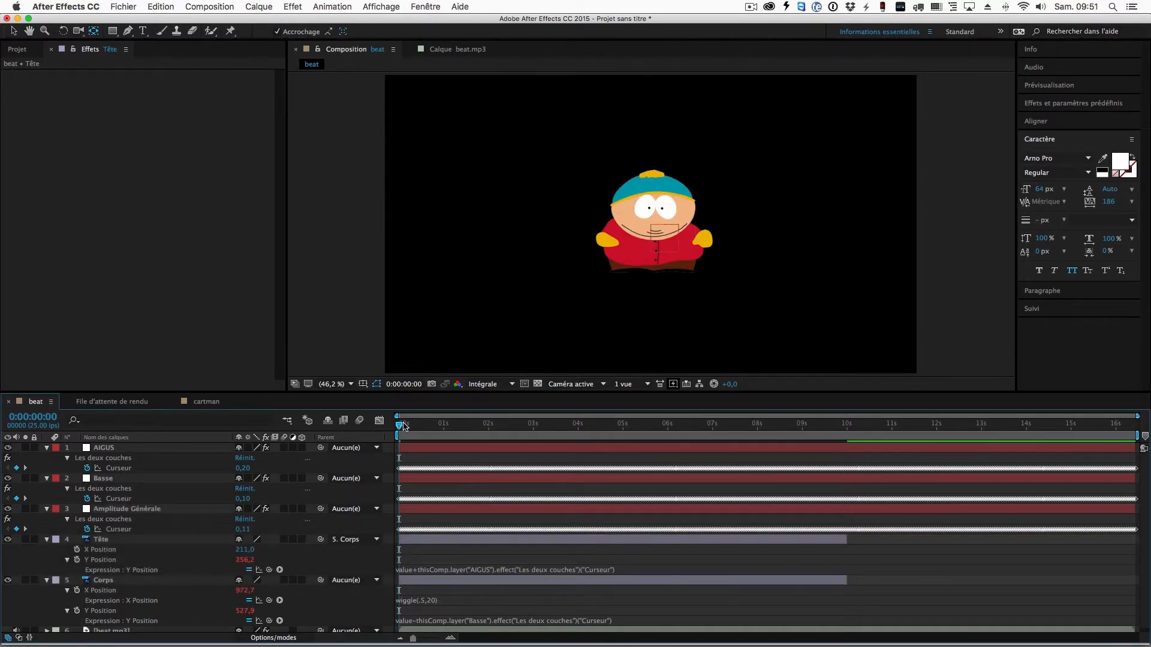
# Return the playhead to the start, reveal Tête's Rotation property and enable an expression on it
pyautogui.moveTo(401, 427)
pyautogui.mouseDown()
pyautogui.moveTo(602, 433)
pyautogui.moveTo(385, 429)
pyautogui.mouseUp()
pyautogui.click(112, 542)
pyautogui.press('r')
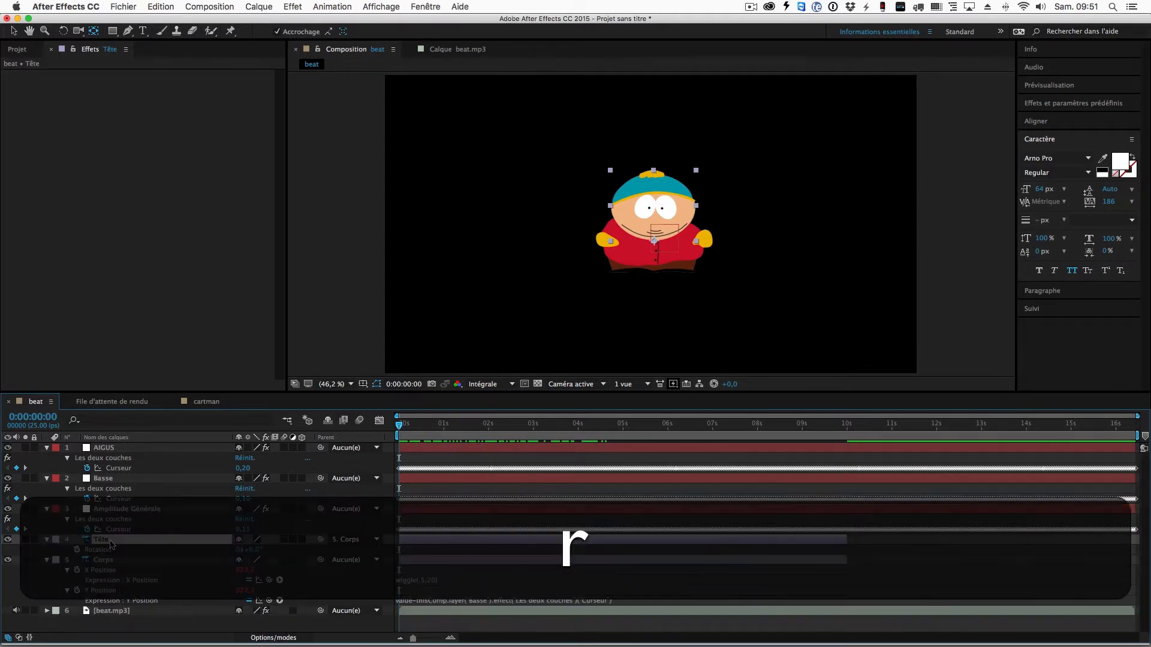
pyautogui.press('alt')
pyautogui.keyDown('alt'); pyautogui.click(76, 550); pyautogui.keyUp('alt')
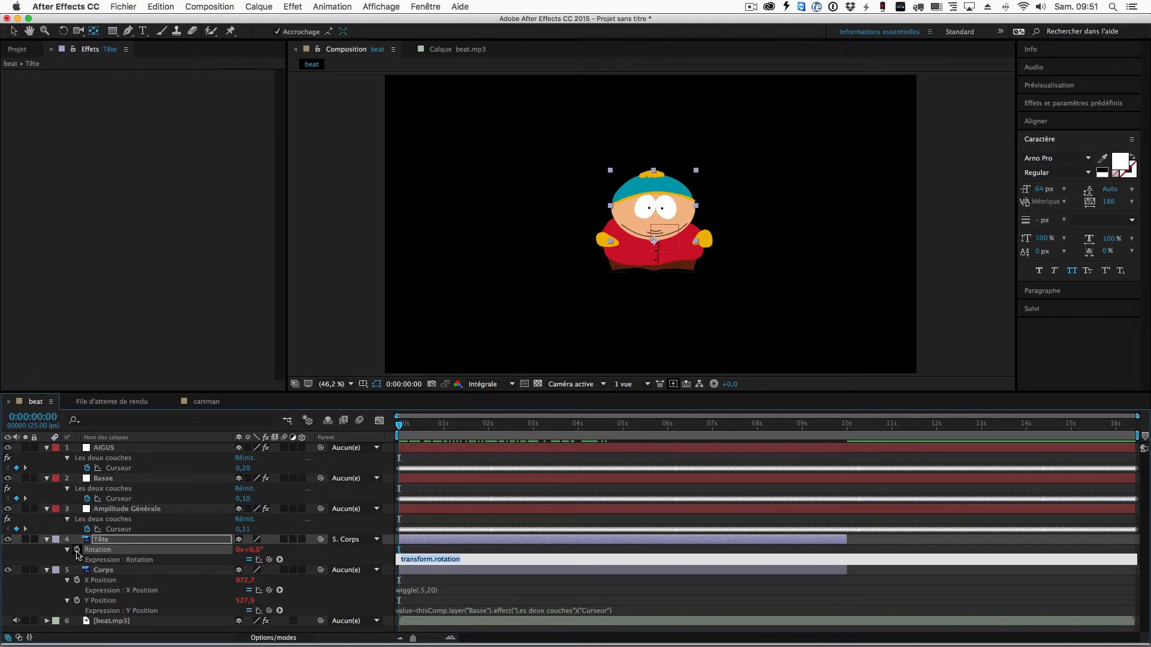
# Set Tête's Rotation expression to a wiggle with frequency 5 and the AIGUS layer's Curseur as amplitude
pyautogui.write('wi')
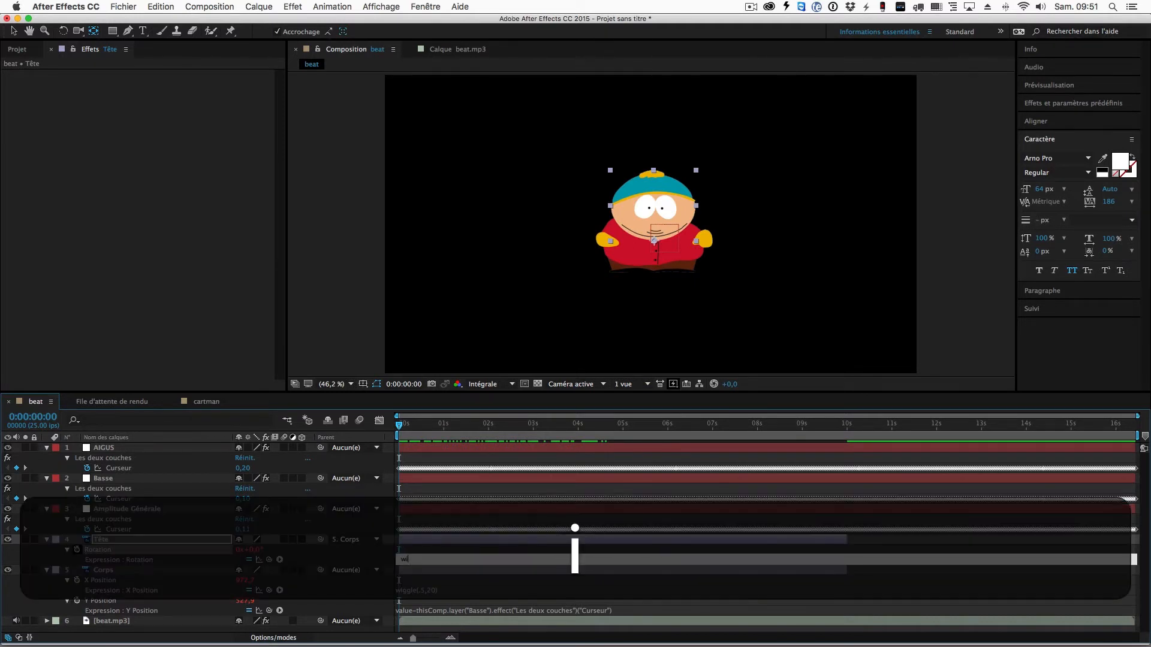
pyautogui.write('ggle()')
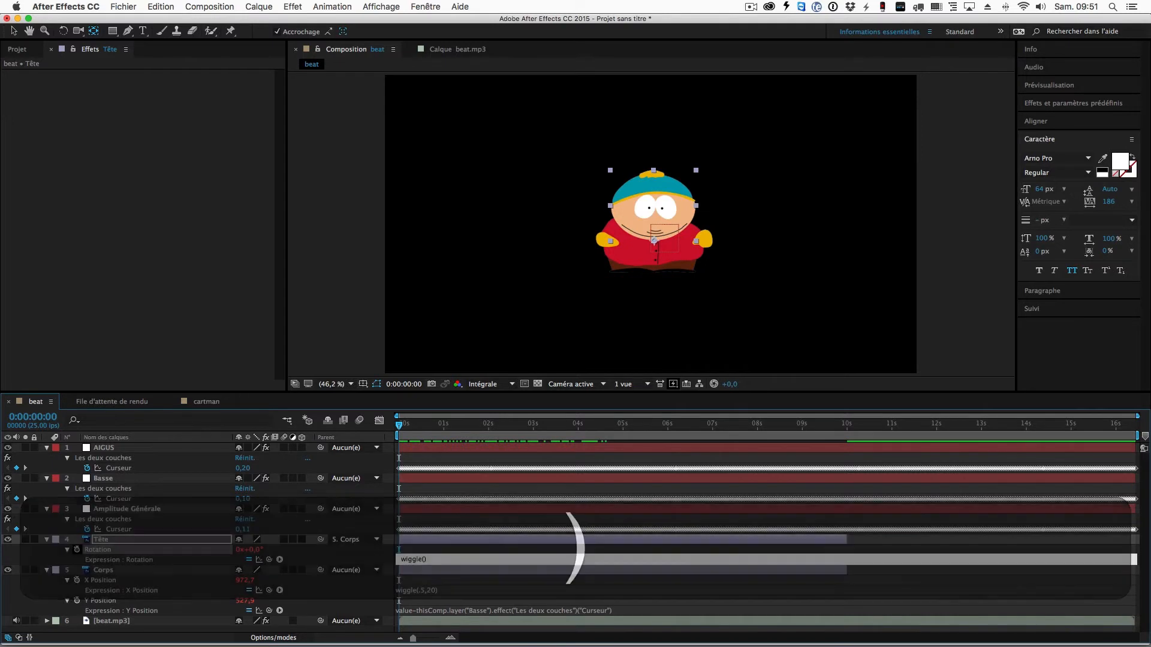
pyautogui.press('Left')
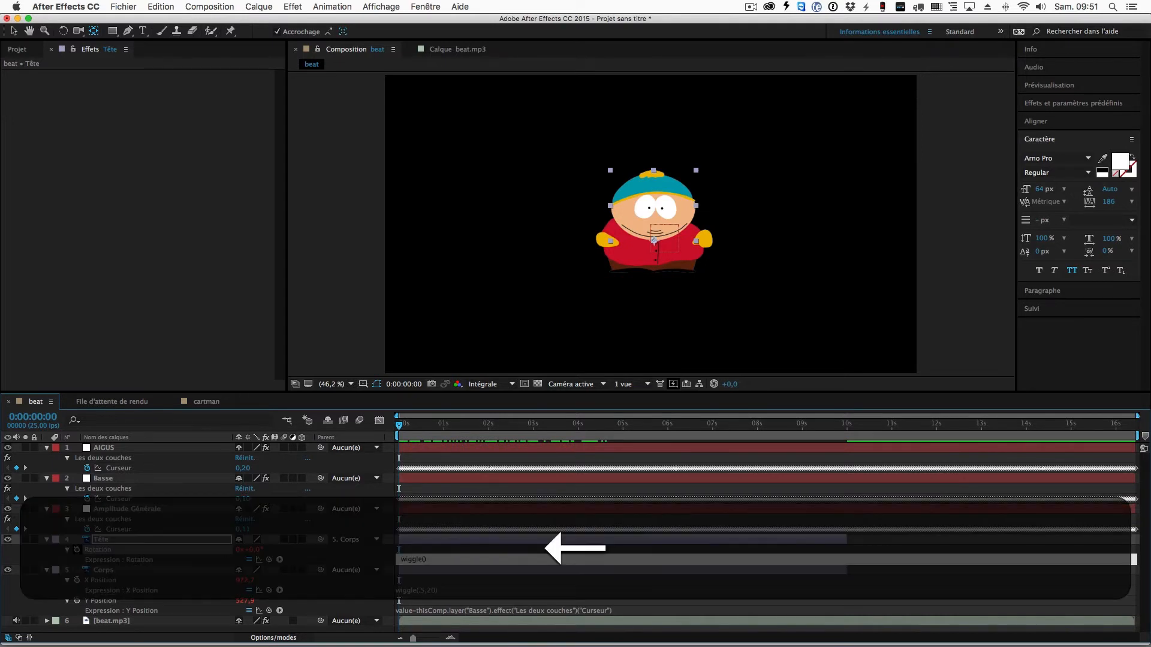
pyautogui.write('5')
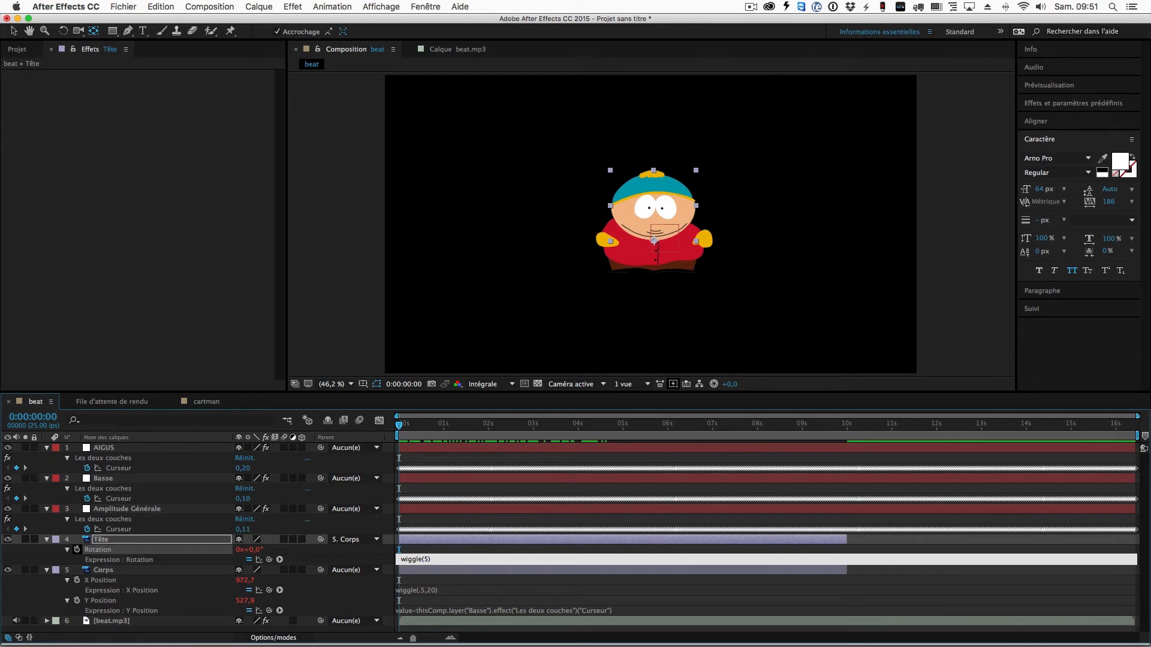
pyautogui.write(',')
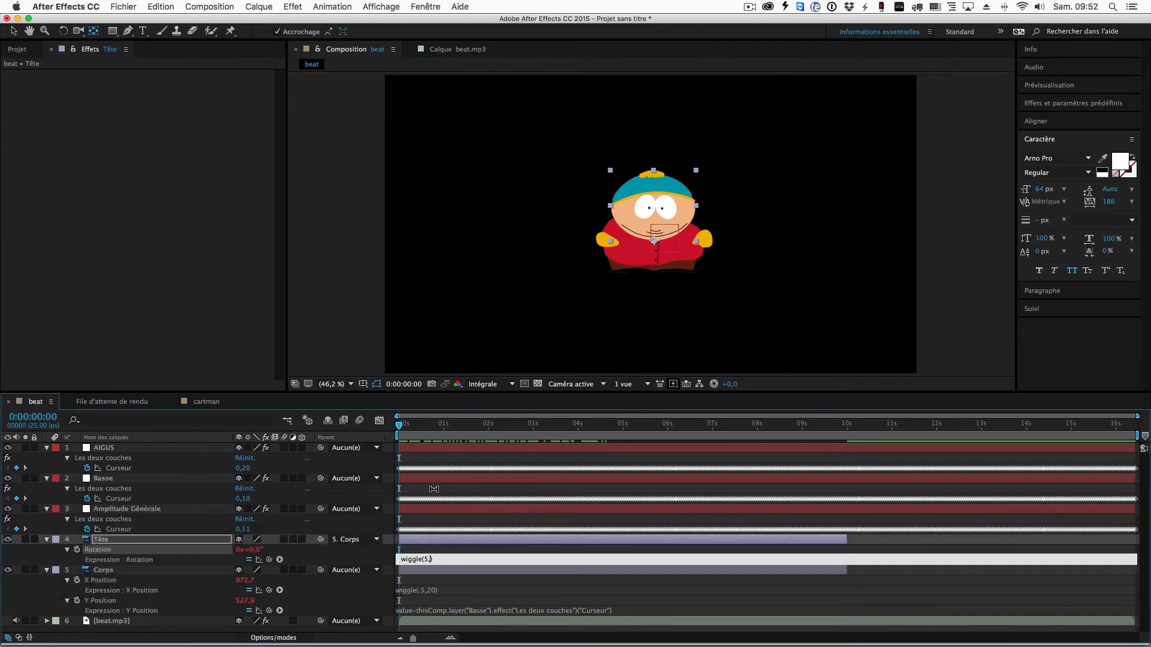
pyautogui.moveTo(269, 561); pyautogui.dragTo(122, 470)
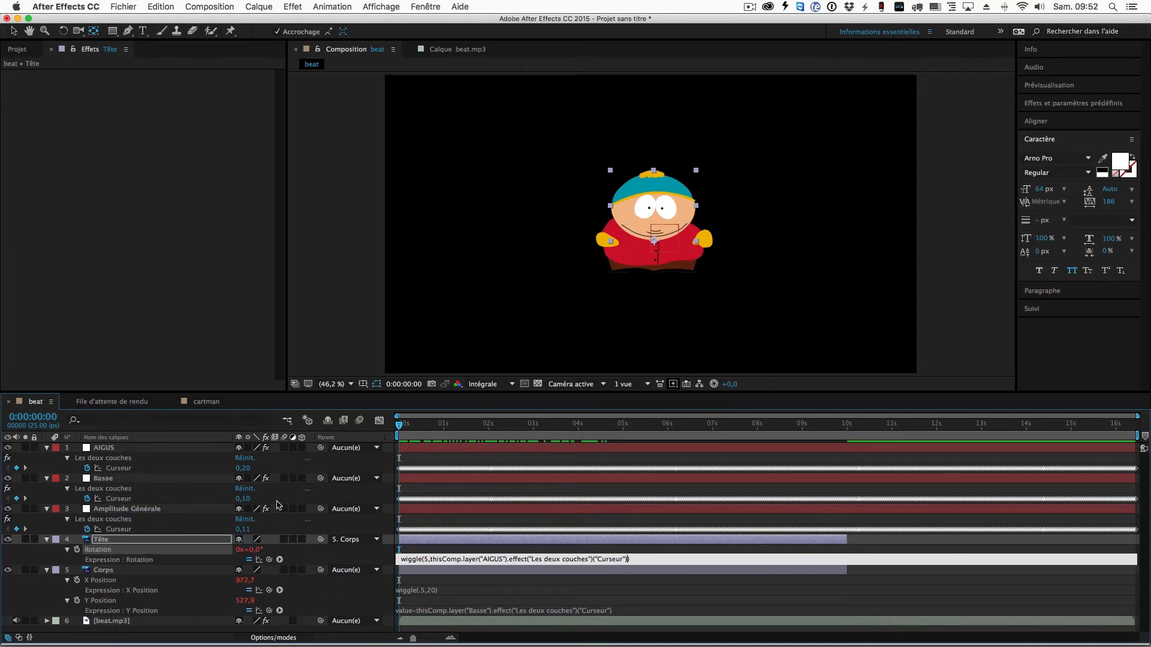
pyautogui.click(648, 588)
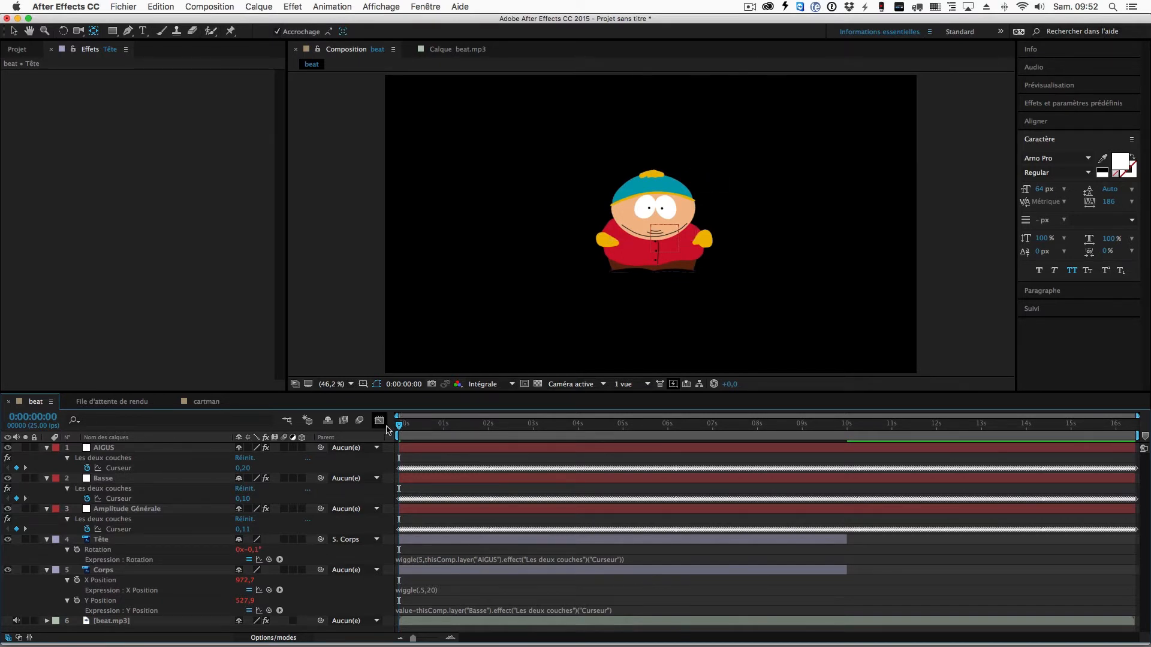
# Preview the animation, scrub back to 0:00:08:06 and select the Corps layer
pyautogui.press('space')
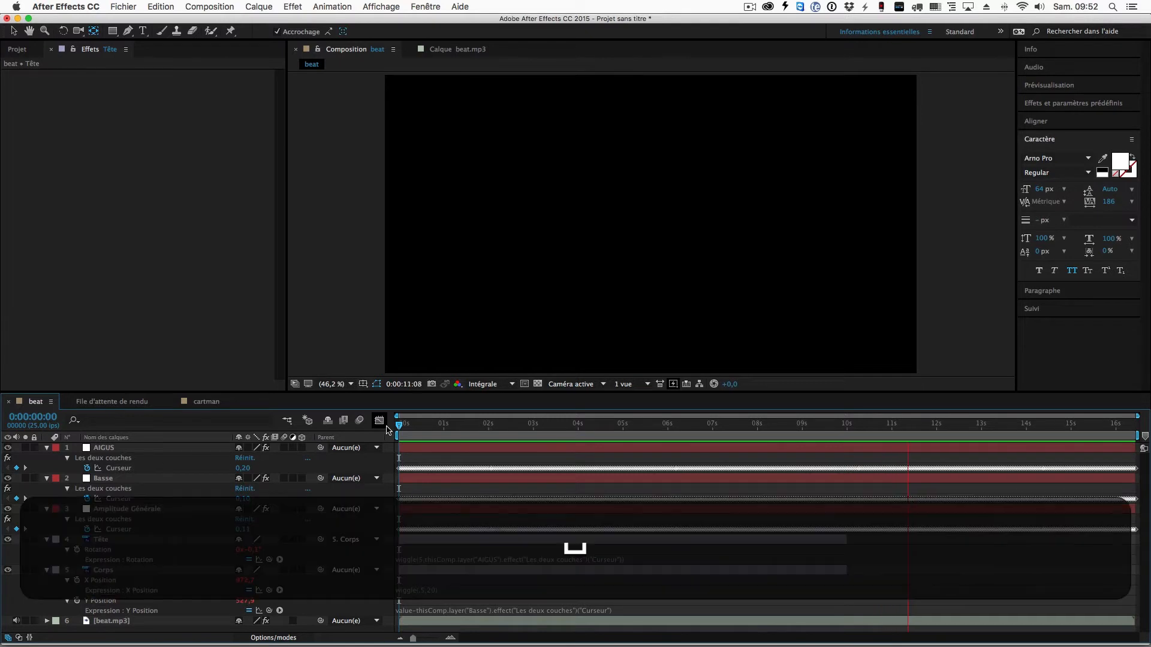
pyautogui.moveTo(913, 423); pyautogui.dragTo(704, 424)
pyautogui.click(767, 427)
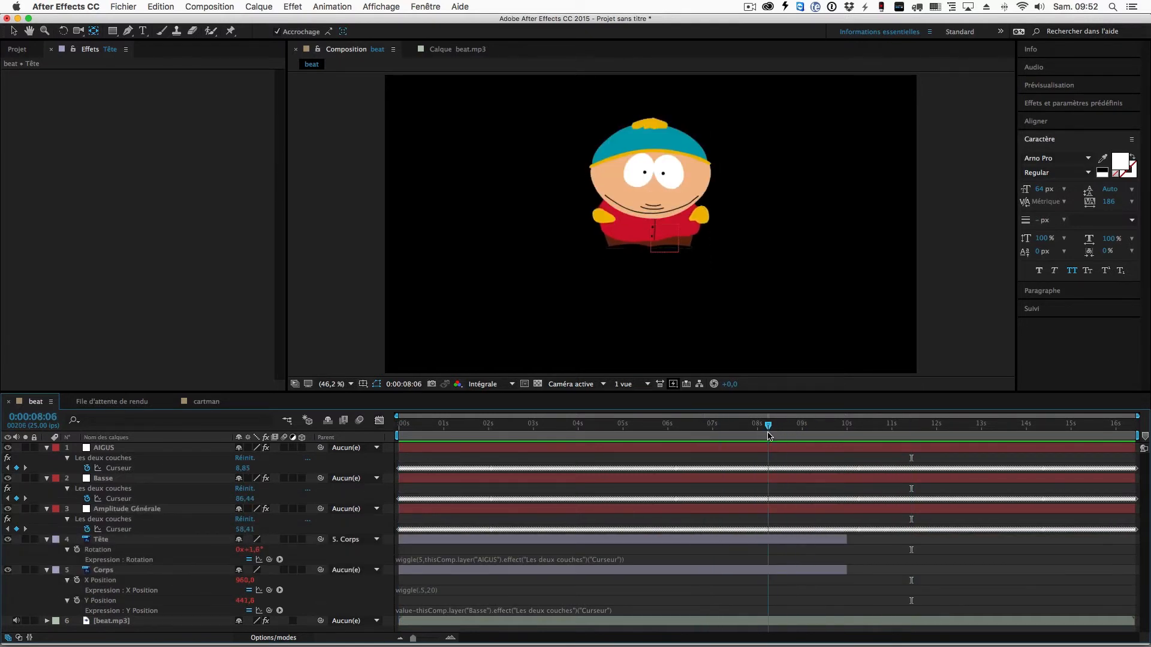
pyautogui.click(430, 539)
pyautogui.click(431, 569)
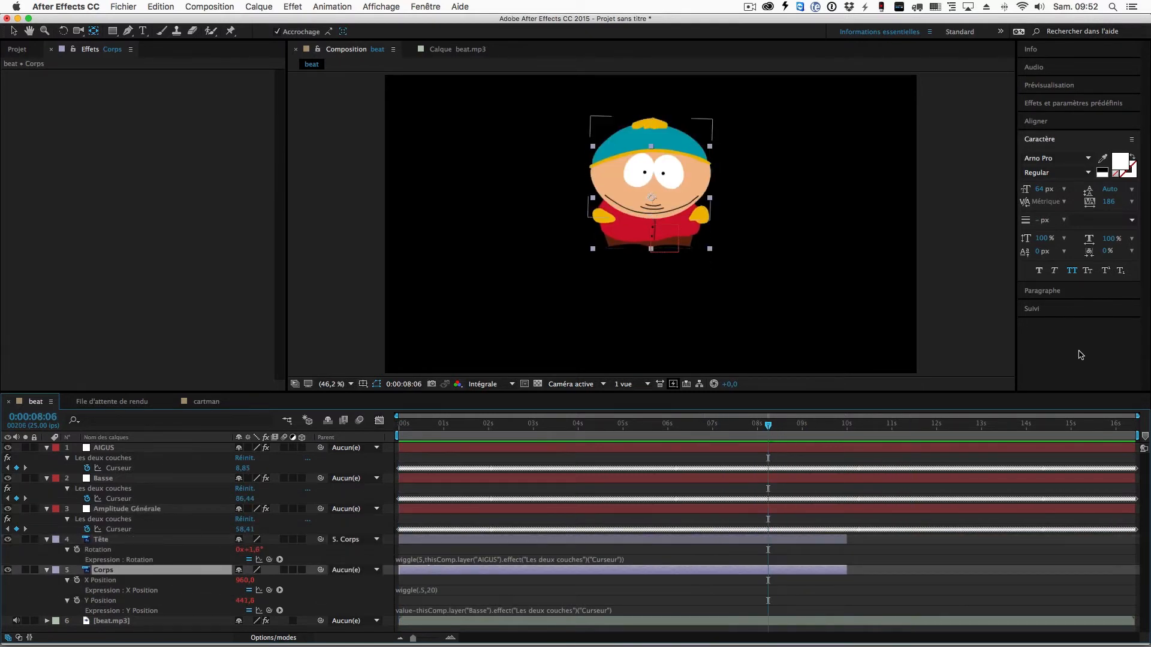
# Extend the Tête and Corps layers' out points to the end of the composition and return the playhead to the start
pyautogui.click(851, 425)
pyautogui.press('End')
pyautogui.click(644, 541)
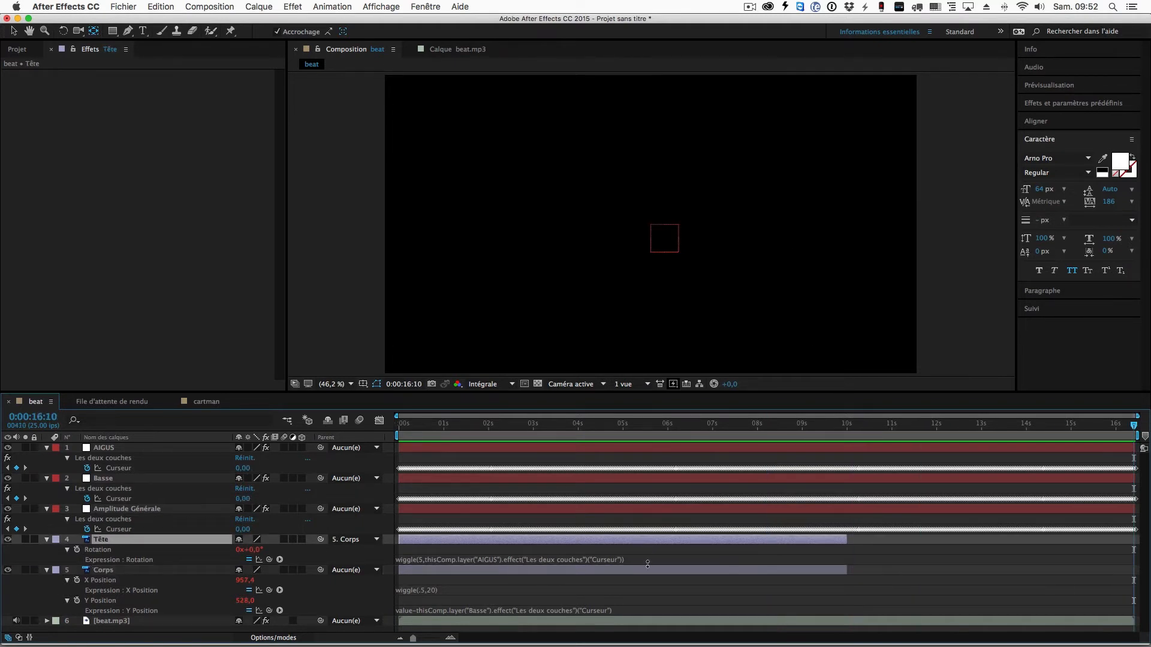
pyautogui.keyDown('shift'); pyautogui.click(639, 569); pyautogui.keyUp('shift')
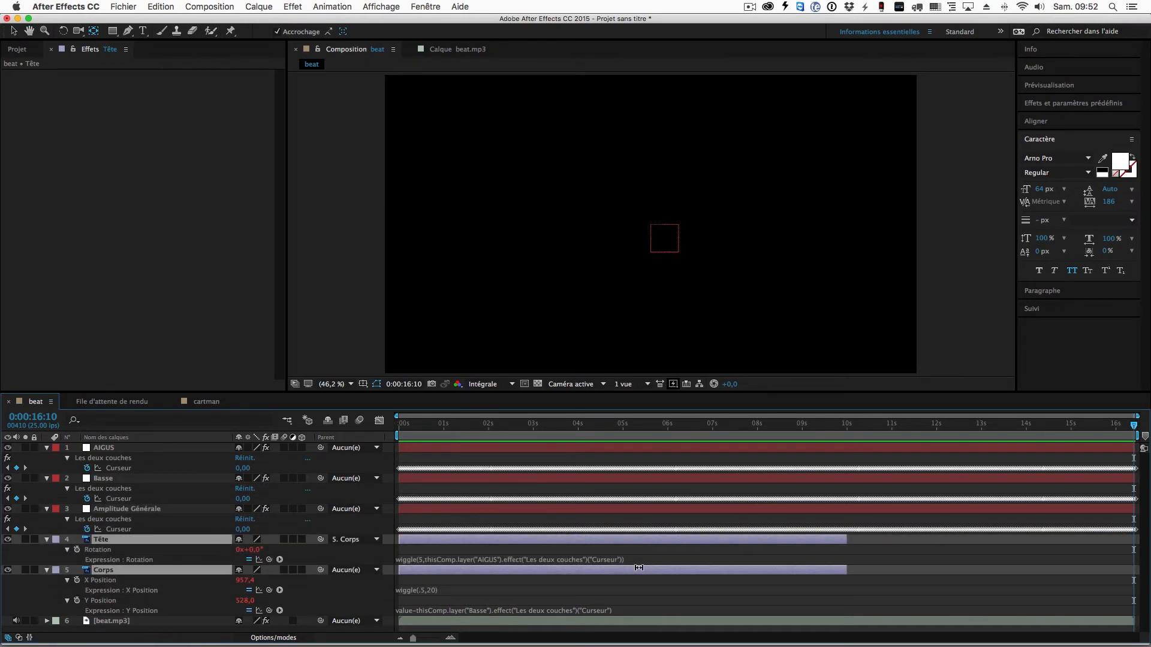
pyautogui.press('alt')
pyautogui.hotkey('alt', ']')
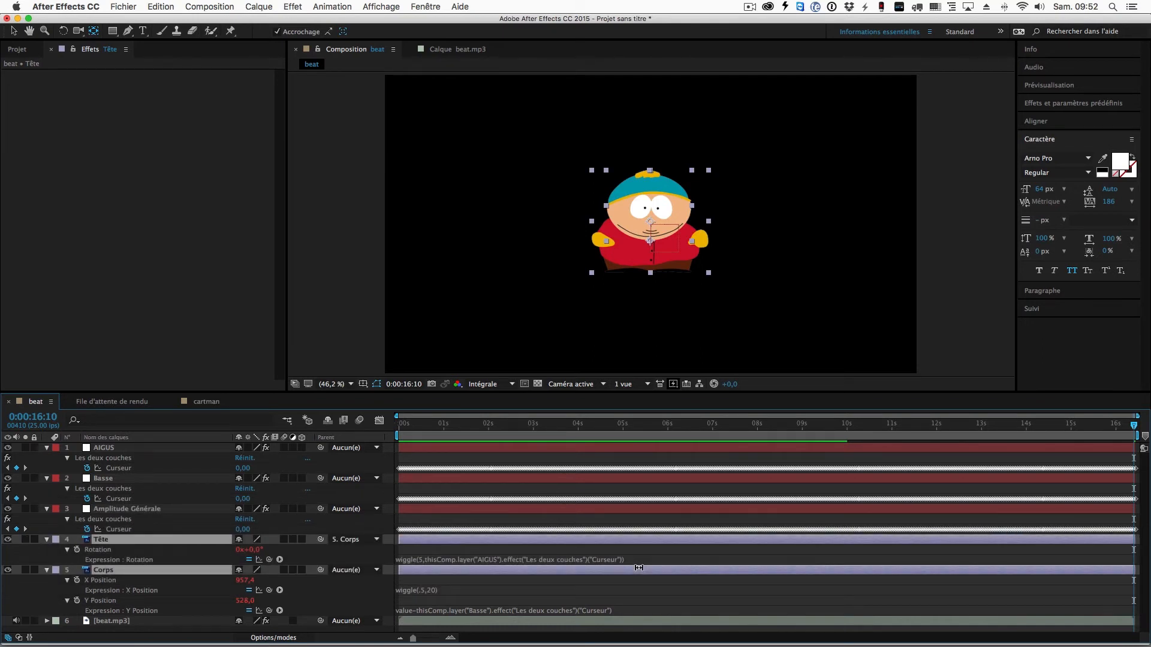
pyautogui.press('Home')
# Turn on motion blur for the Tête and Corps layers and enable it for the whole composition
pyautogui.click(510, 610)
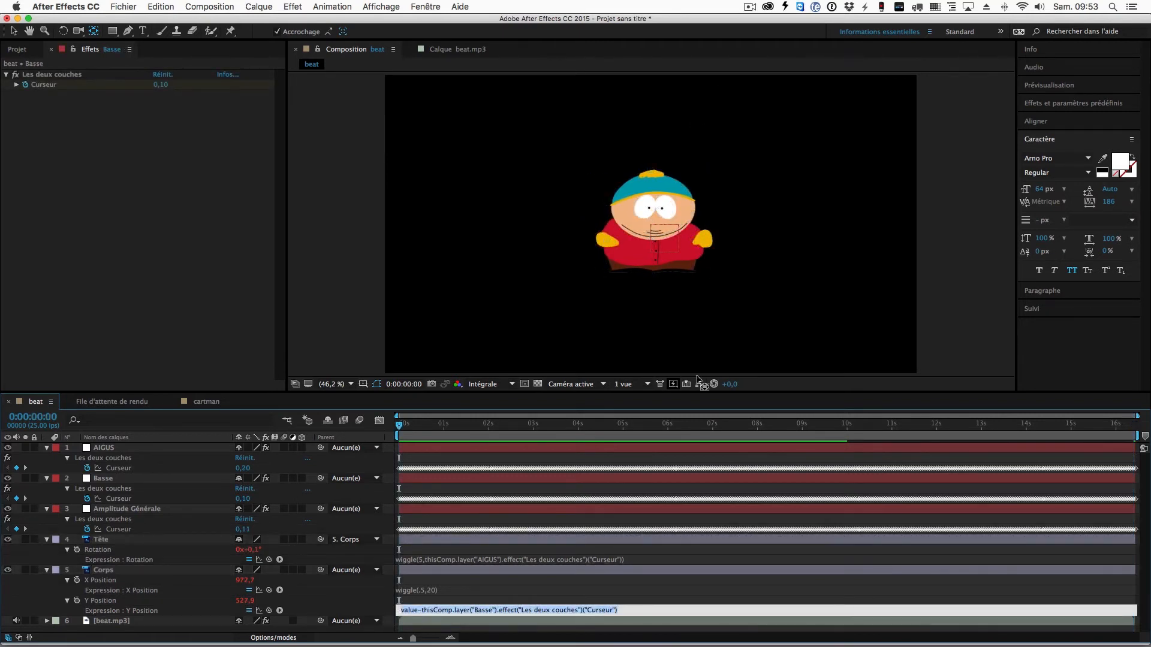
pyautogui.click(111, 540)
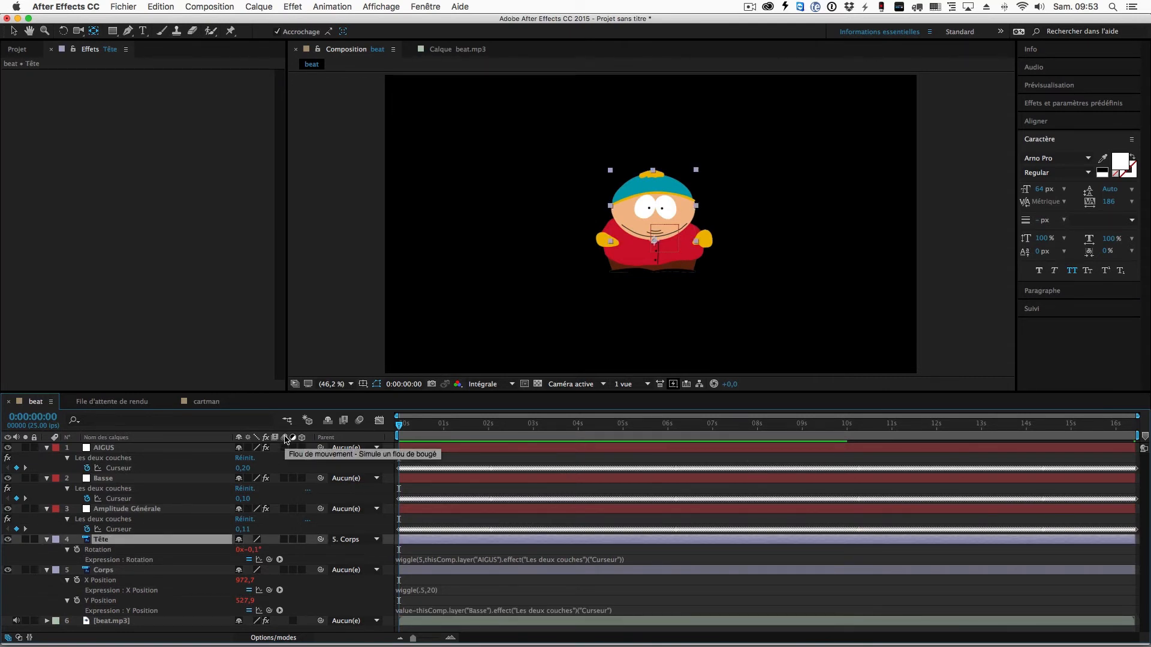
pyautogui.click(284, 540)
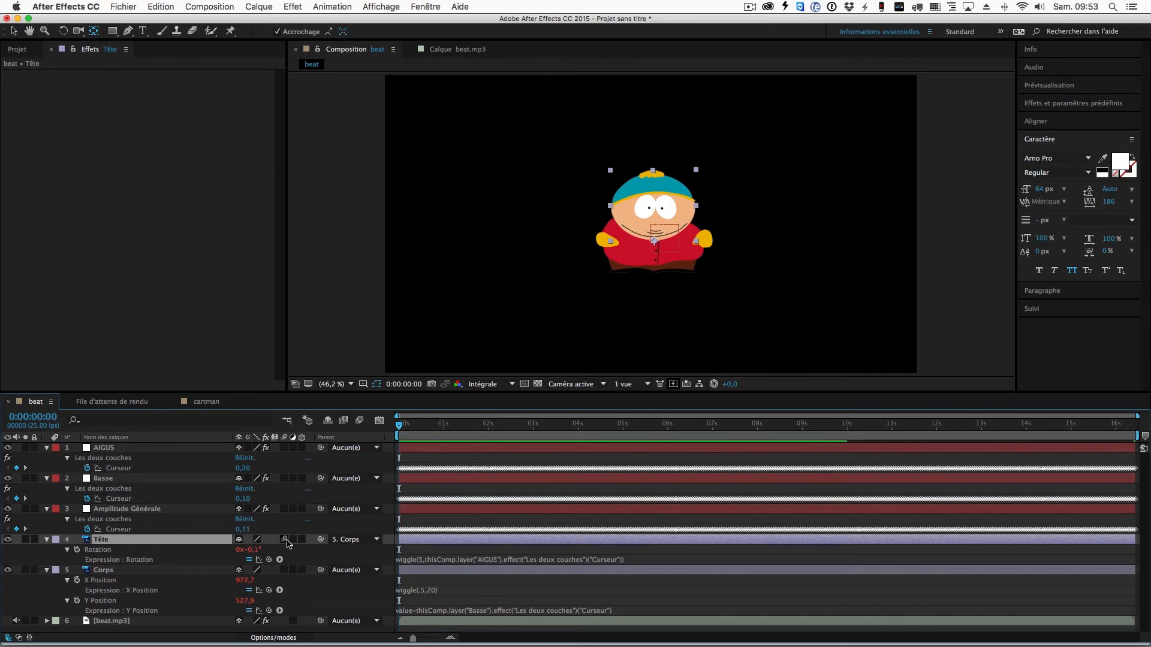
pyautogui.click(284, 570)
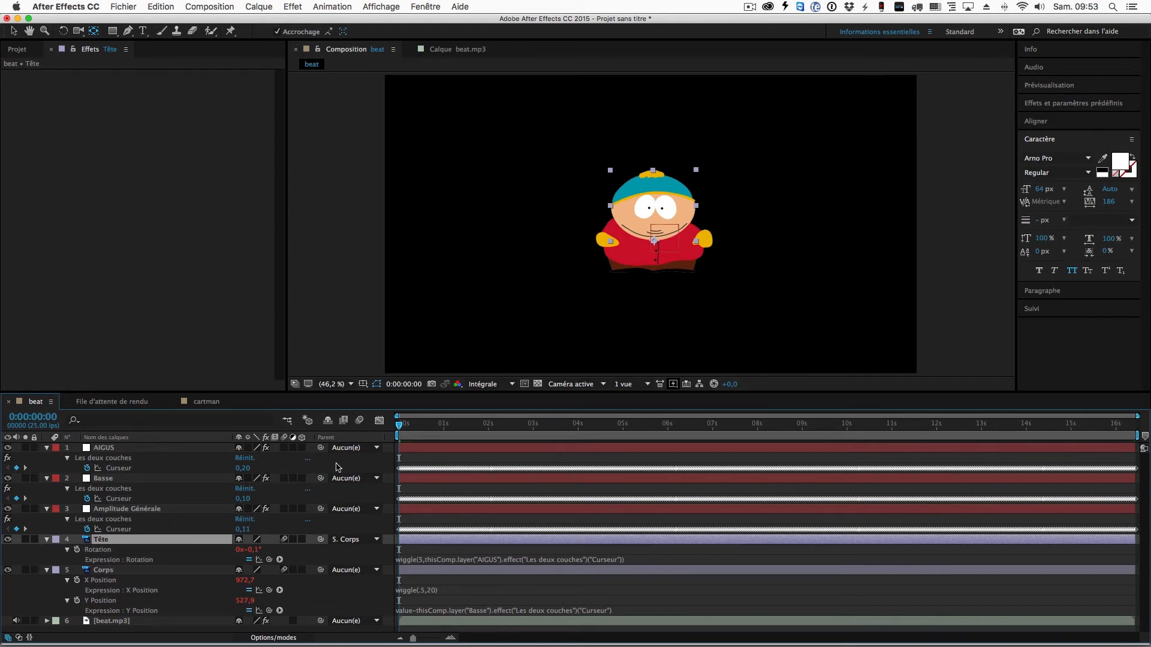
pyautogui.click(360, 421)
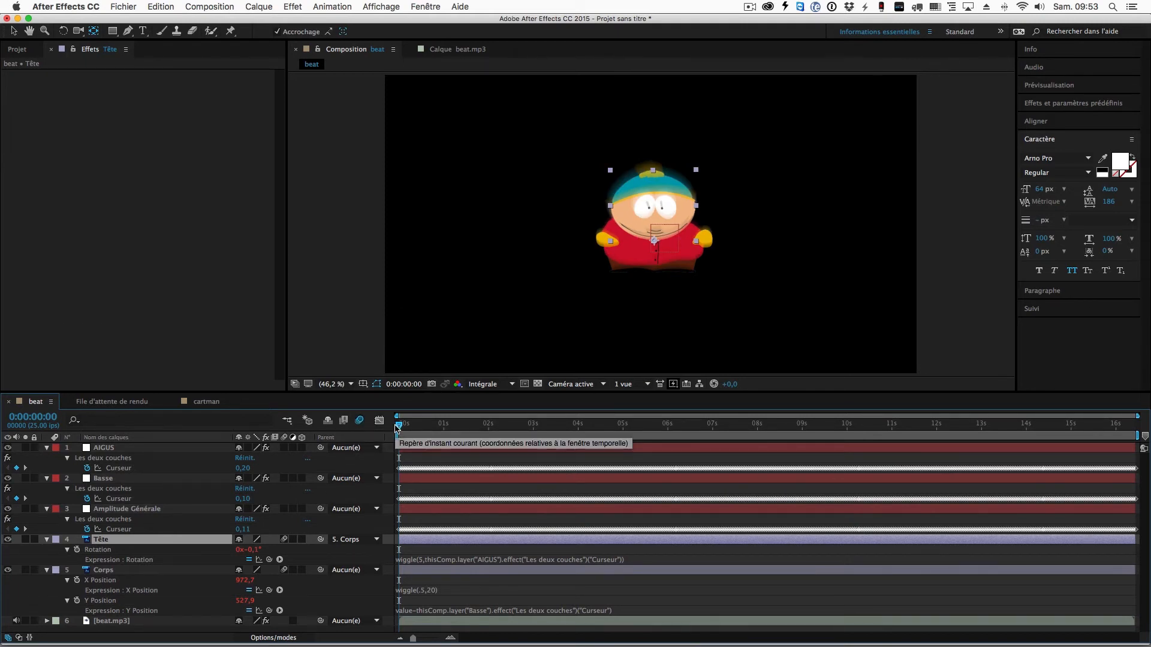
# Preview the animation with motion blur, stop it and move the playhead to 0:00:04:23
pyautogui.press('space')
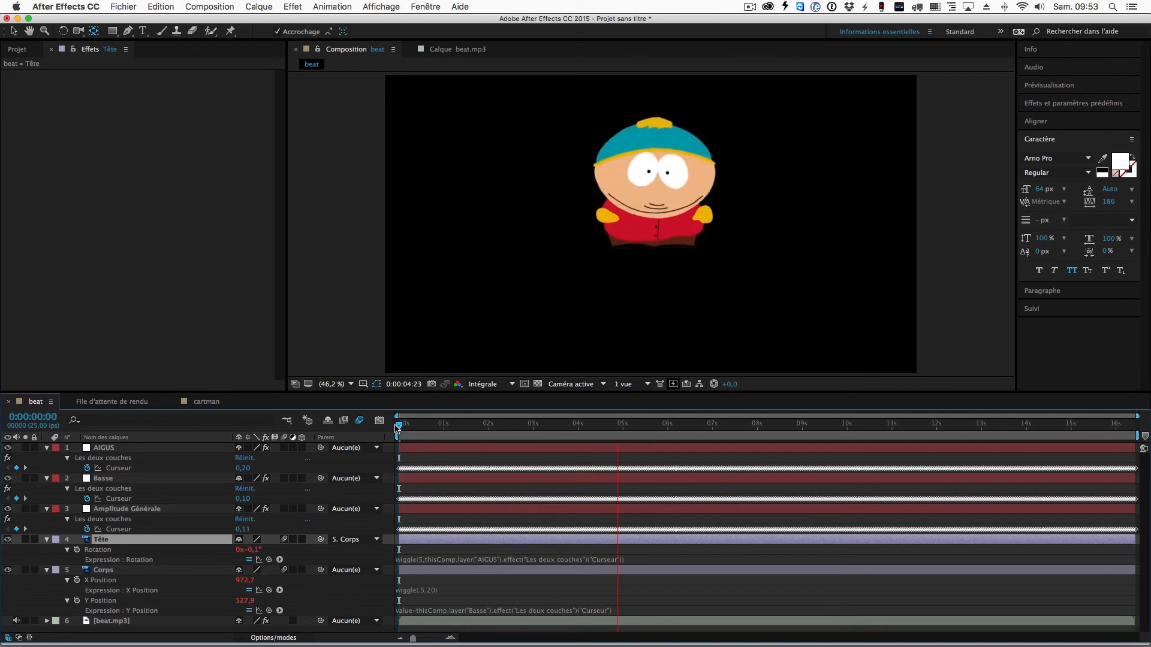
pyautogui.press('space')
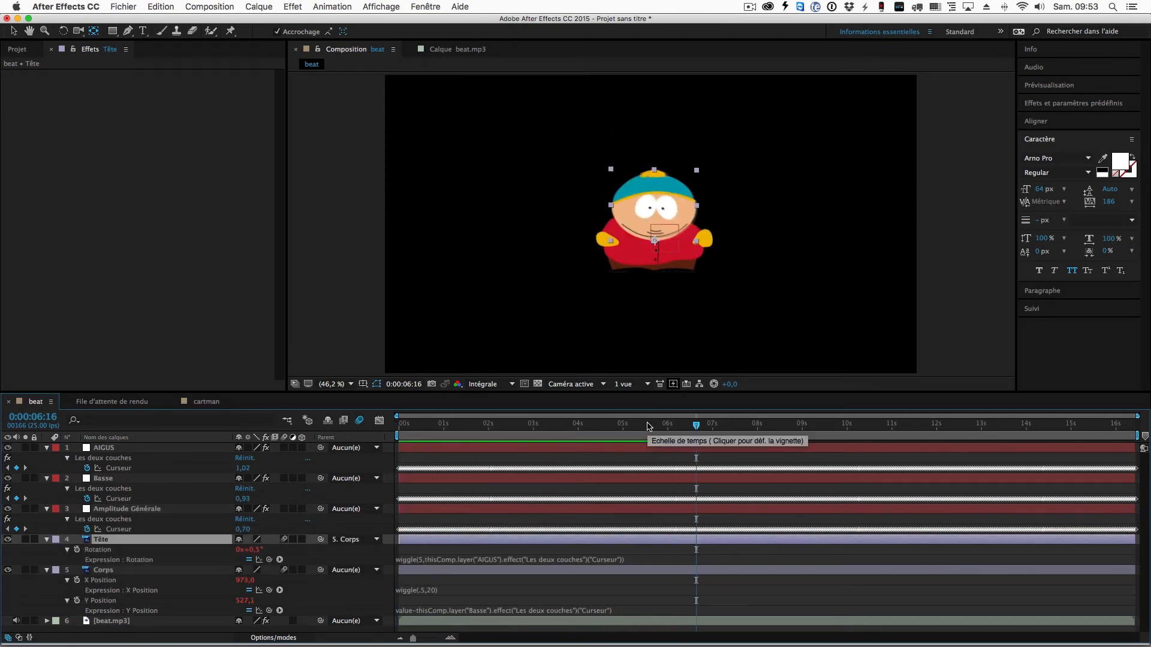
pyautogui.click(620, 425)
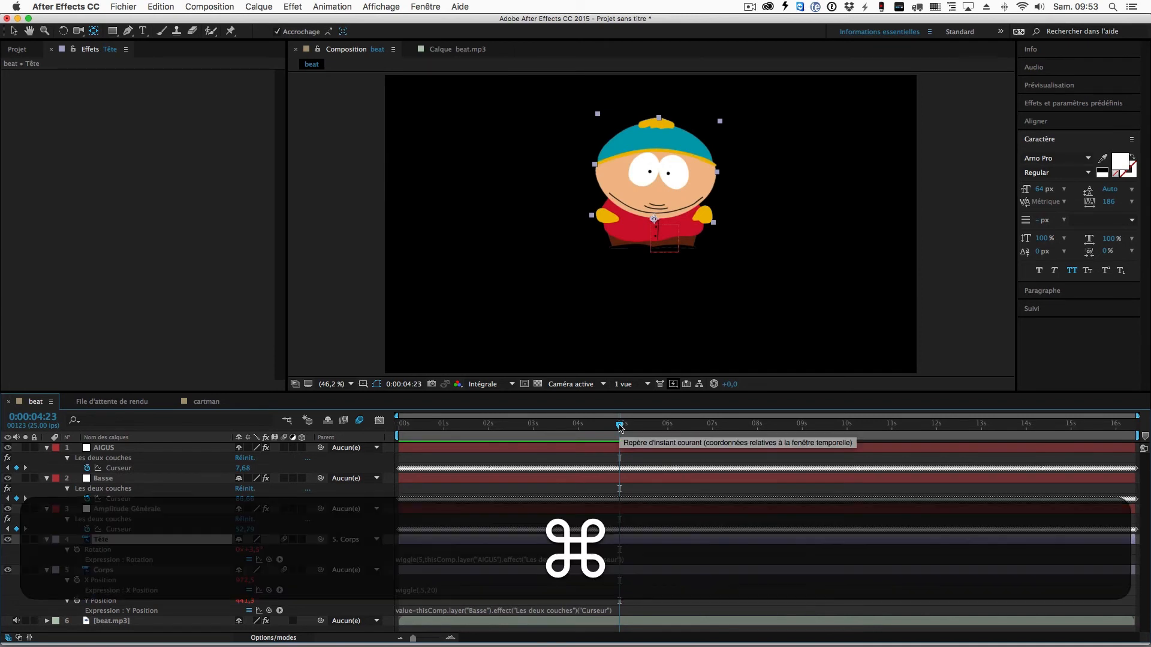
# Set the beat composition's motion blur to a 390° shutter angle and 32 samples per frame in its advanced settings
pyautogui.press('super+k')
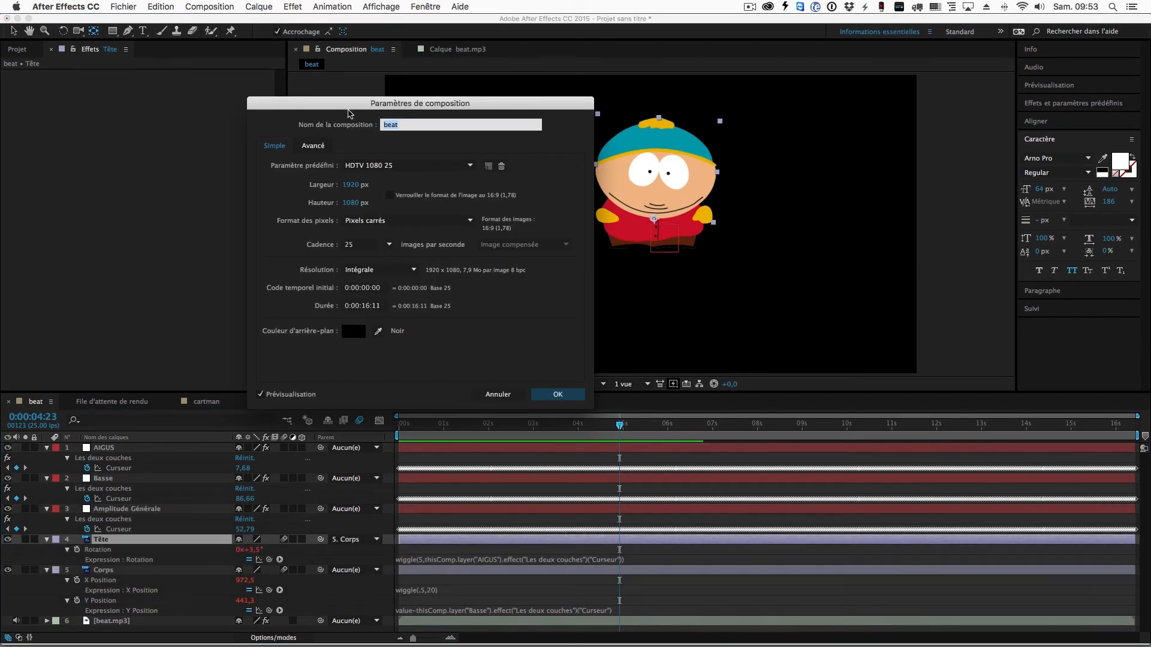
pyautogui.click(311, 147)
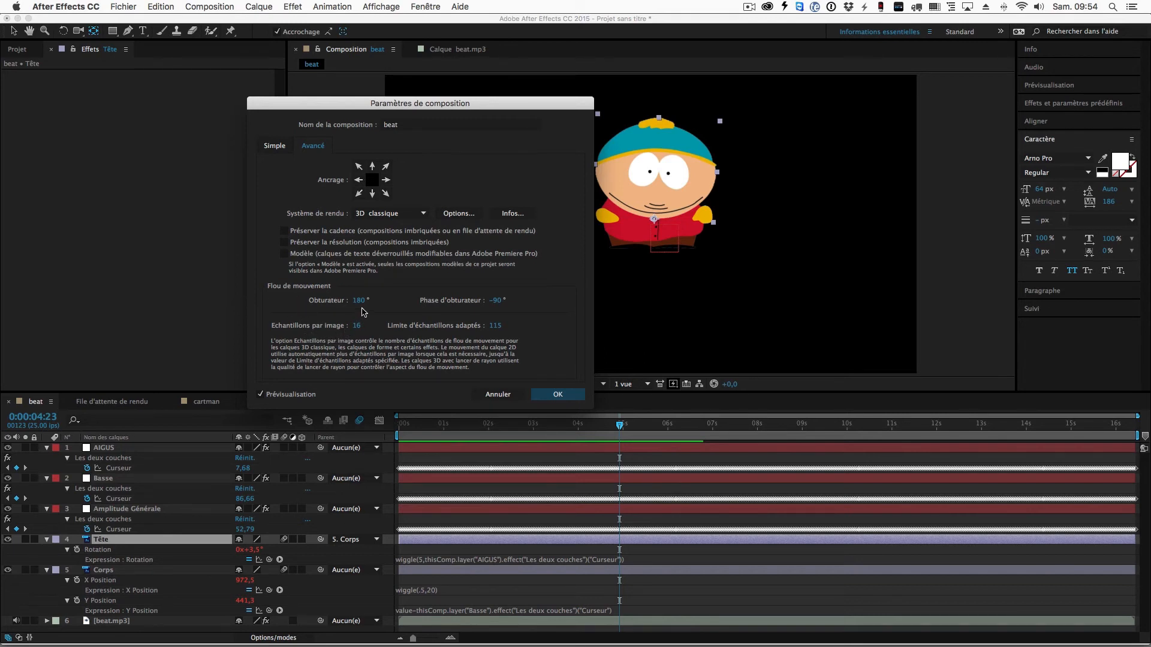
pyautogui.moveTo(358, 306); pyautogui.dragTo(487, 305)
pyautogui.moveTo(357, 326); pyautogui.dragTo(372, 332)
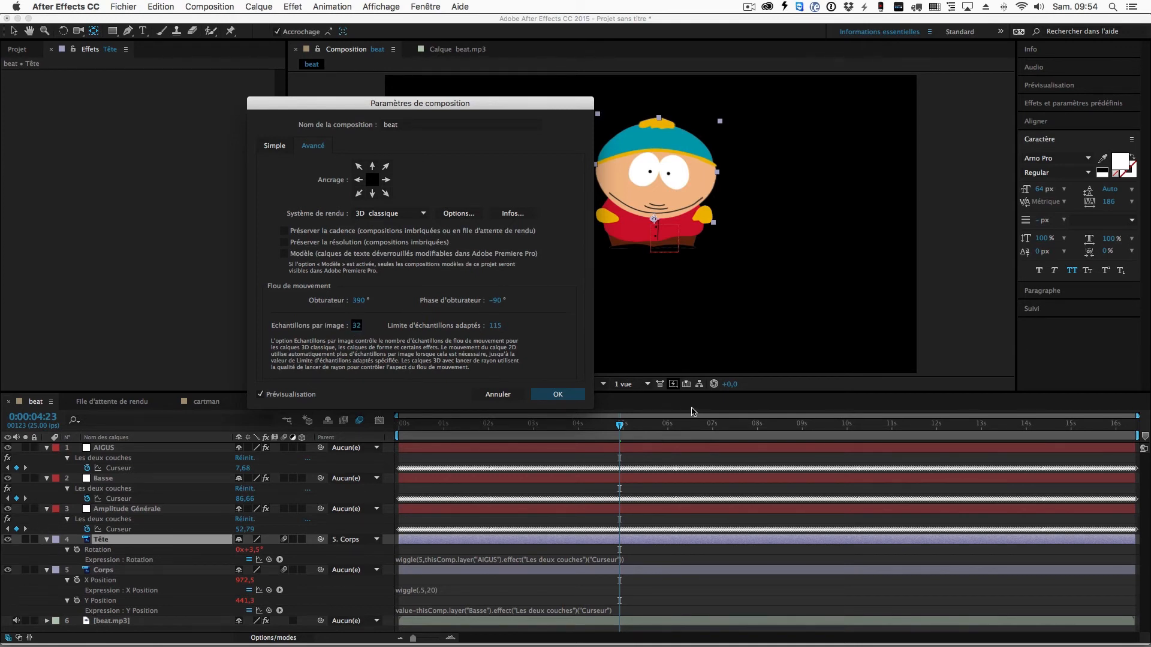
pyautogui.click(554, 396)
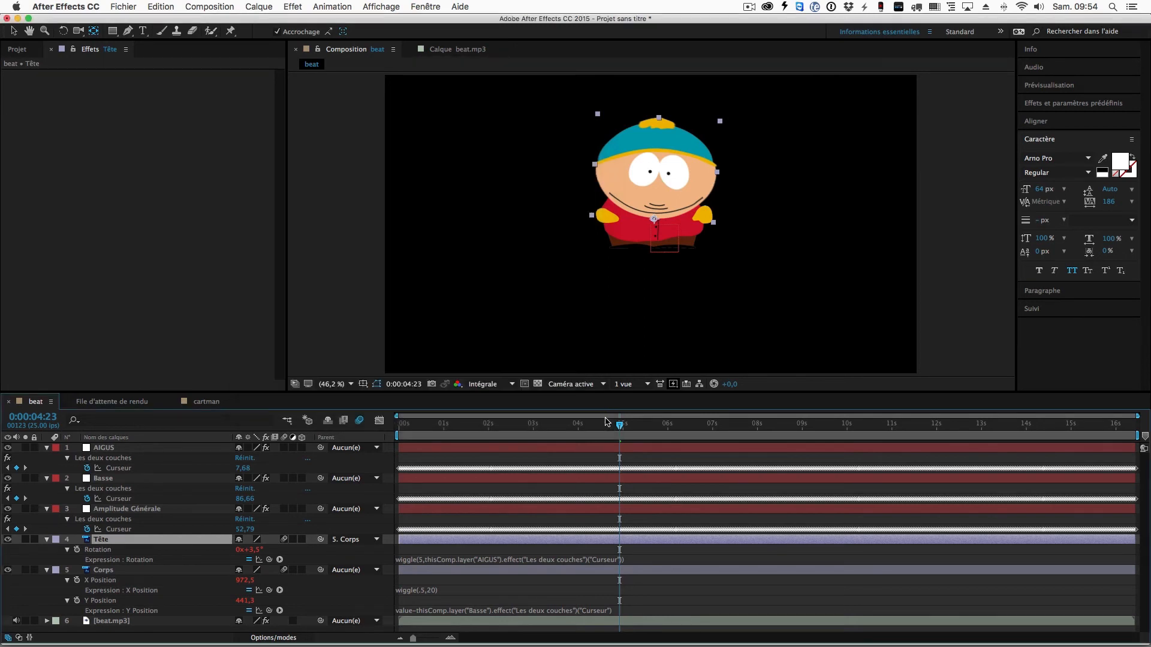
# Return the playhead to the start and preview the animation with the stronger motion blur
pyautogui.moveTo(620, 427); pyautogui.dragTo(387, 422)
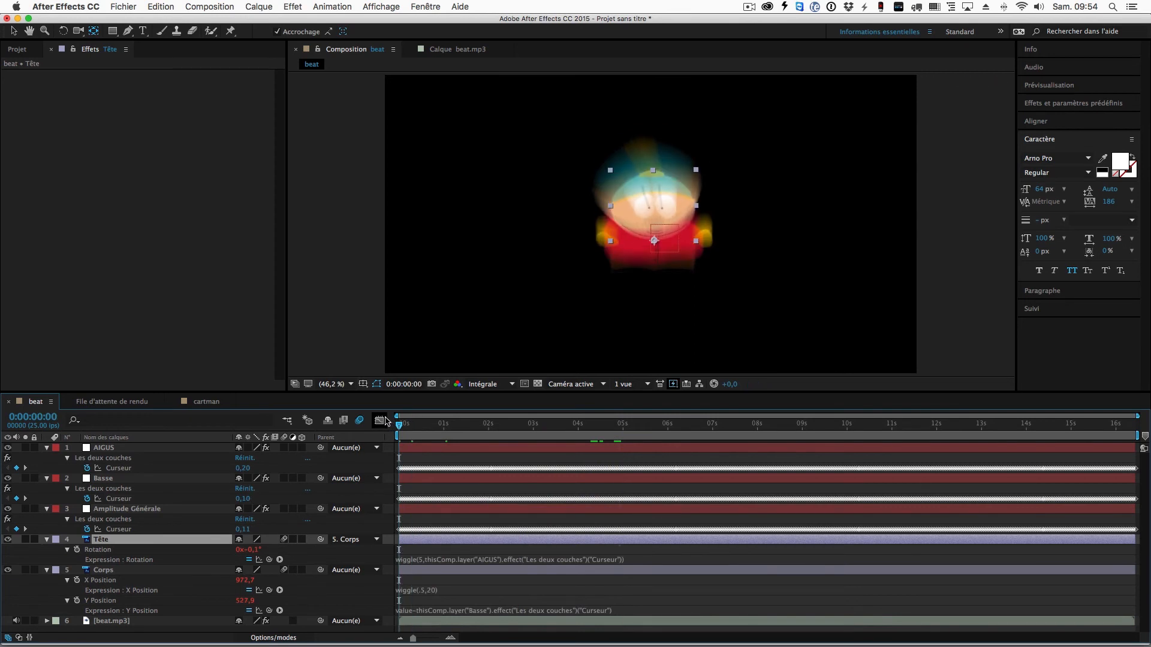
pyautogui.press('space')
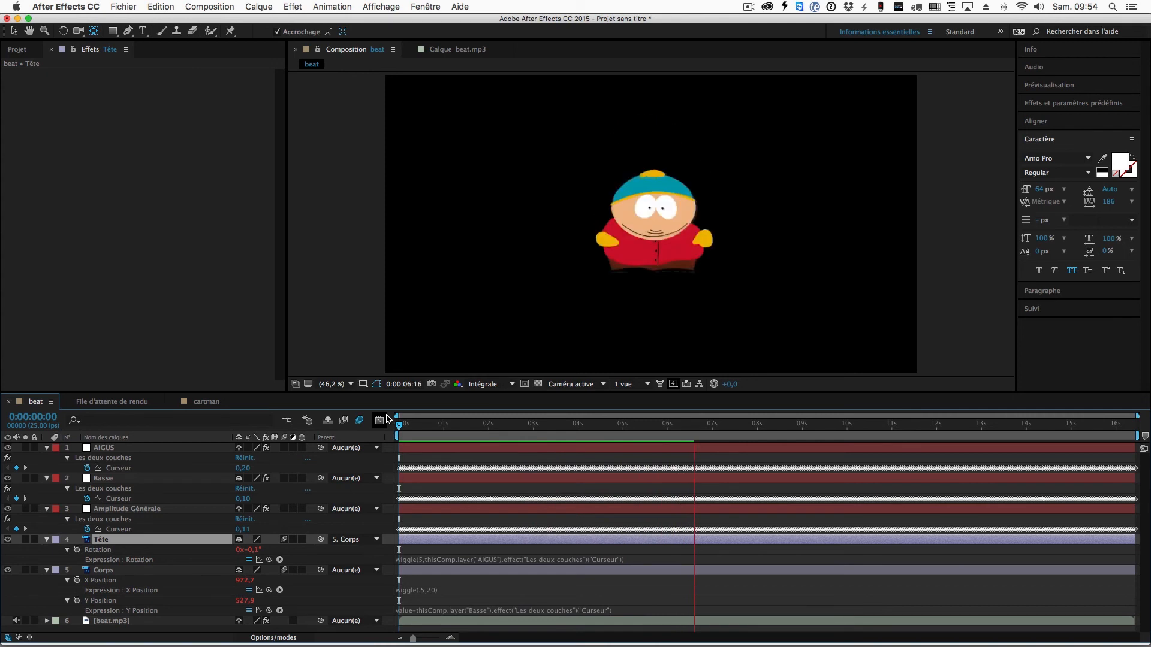
pyautogui.click(358, 423)
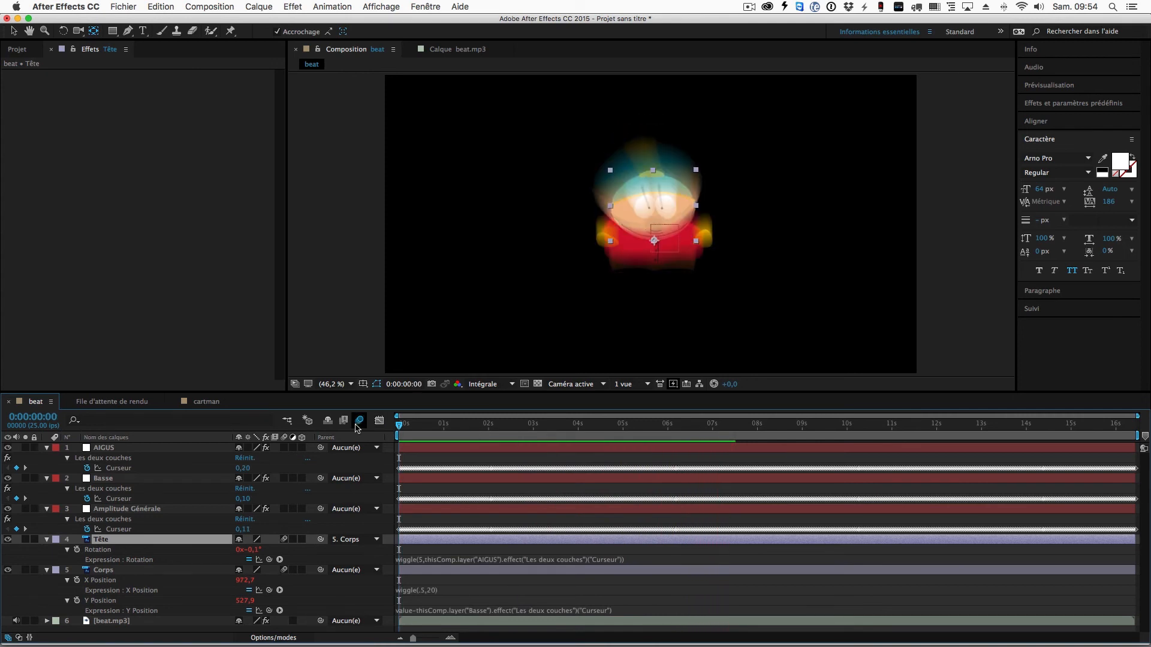
pyautogui.press('space')
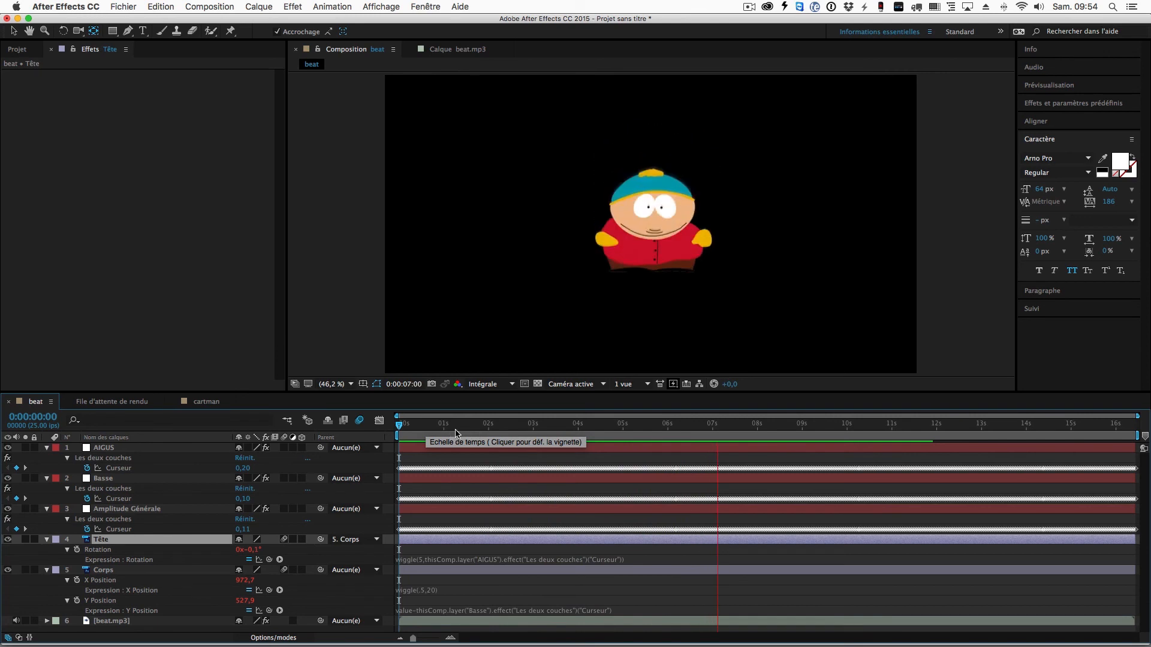
pyautogui.press('space')
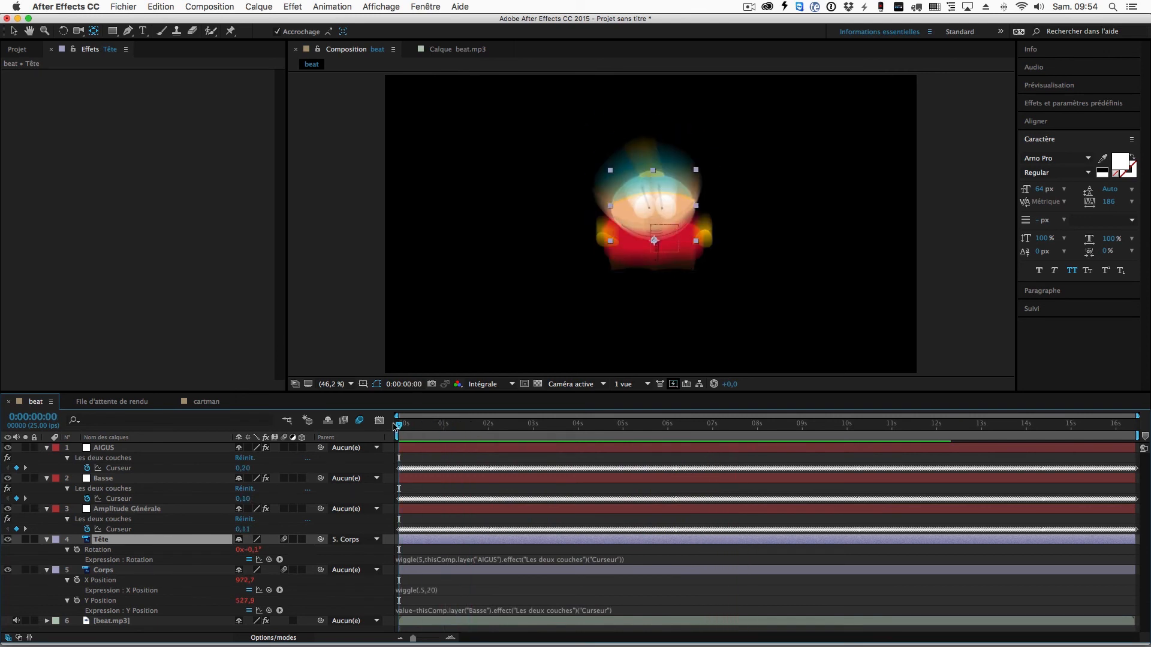